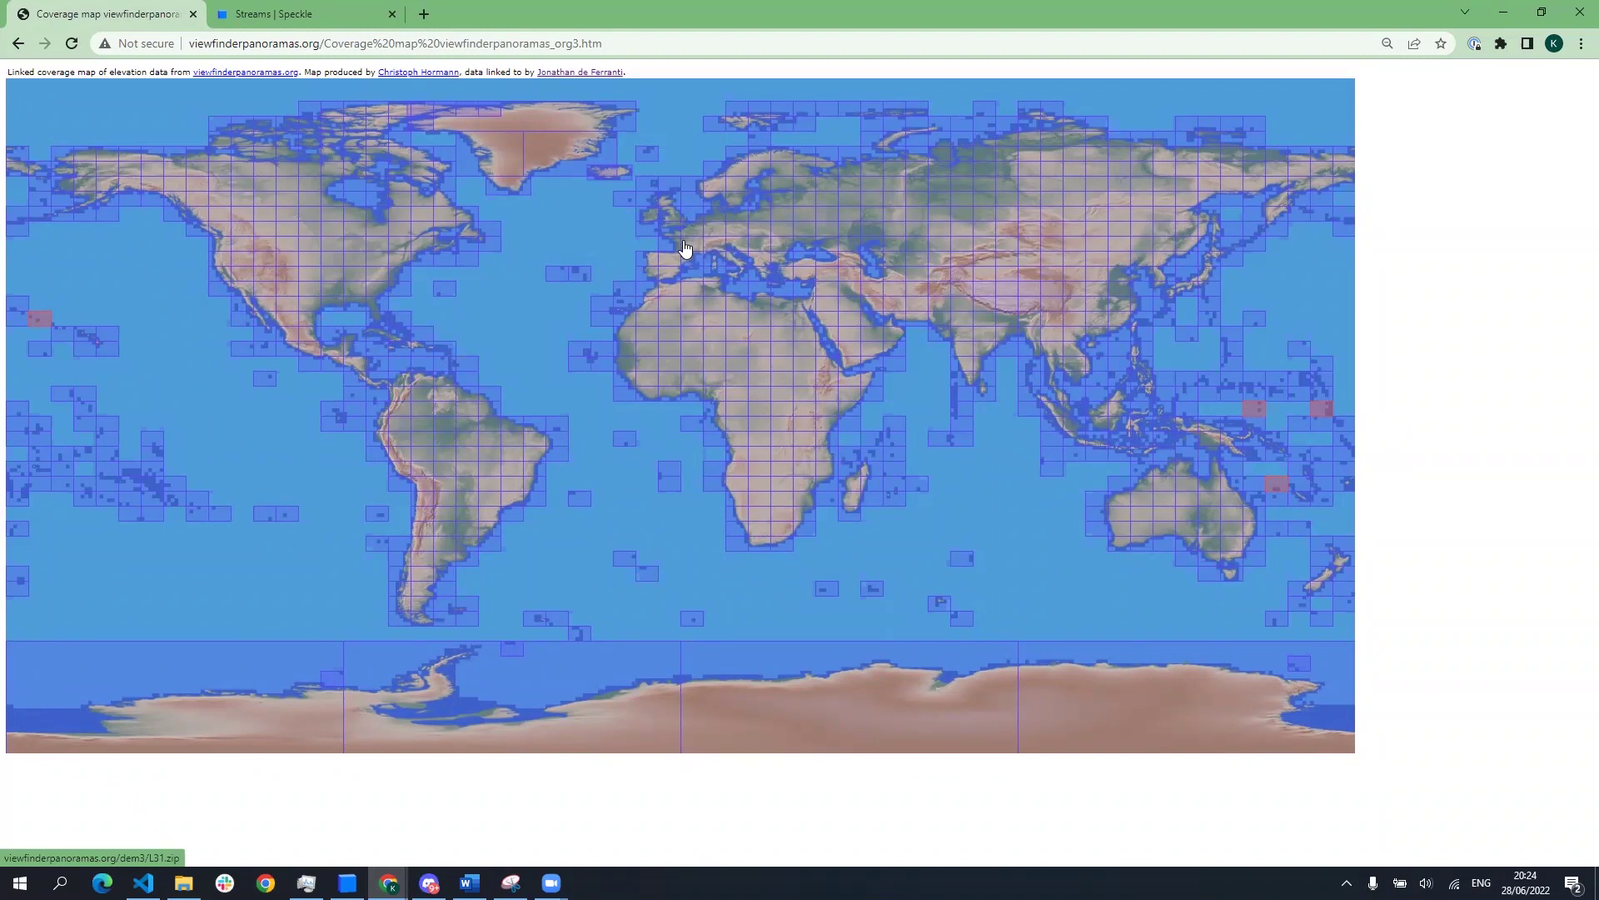
Step: Open the M31 folder of 24 downloaded HGT elevation tiles and select a tile
left_click(183, 883)
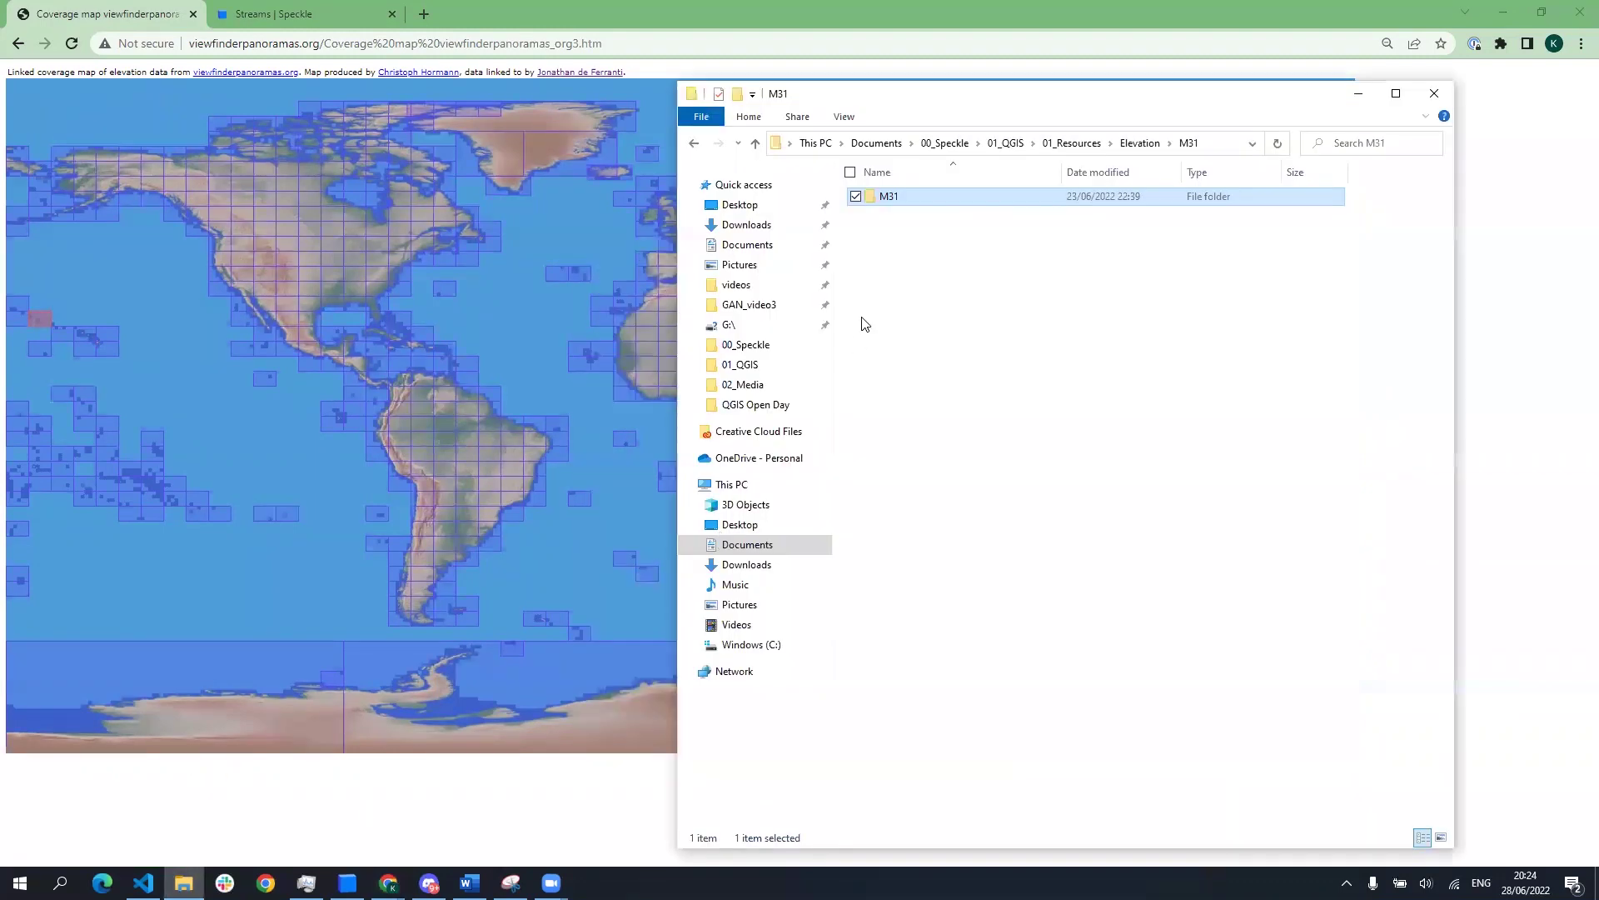
double_click(888, 197)
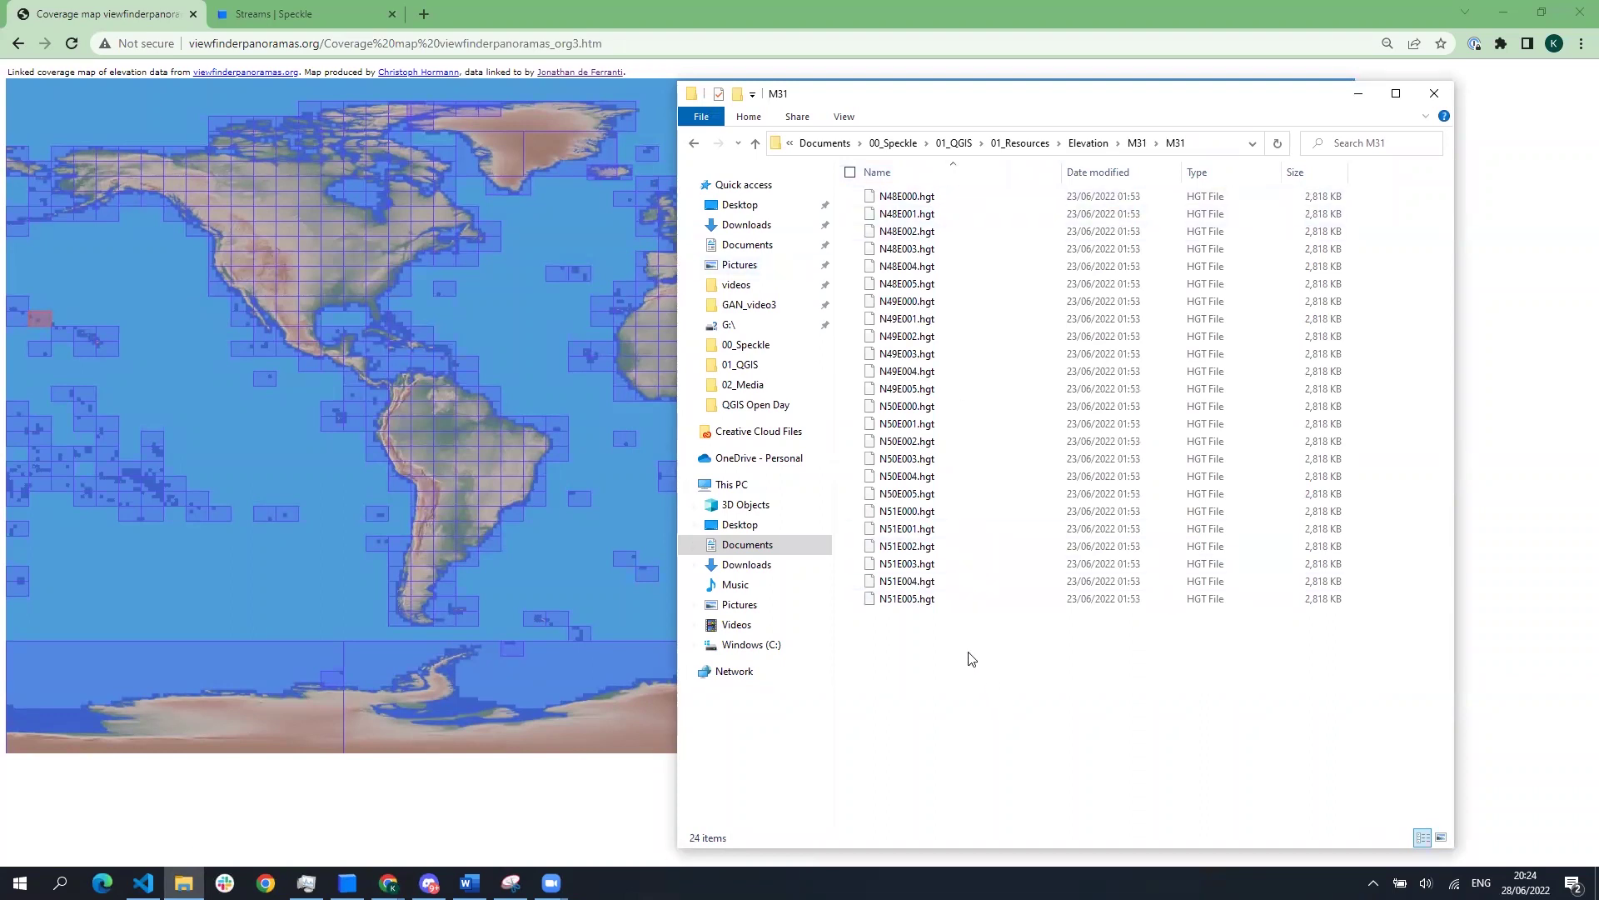
left_click(928, 214)
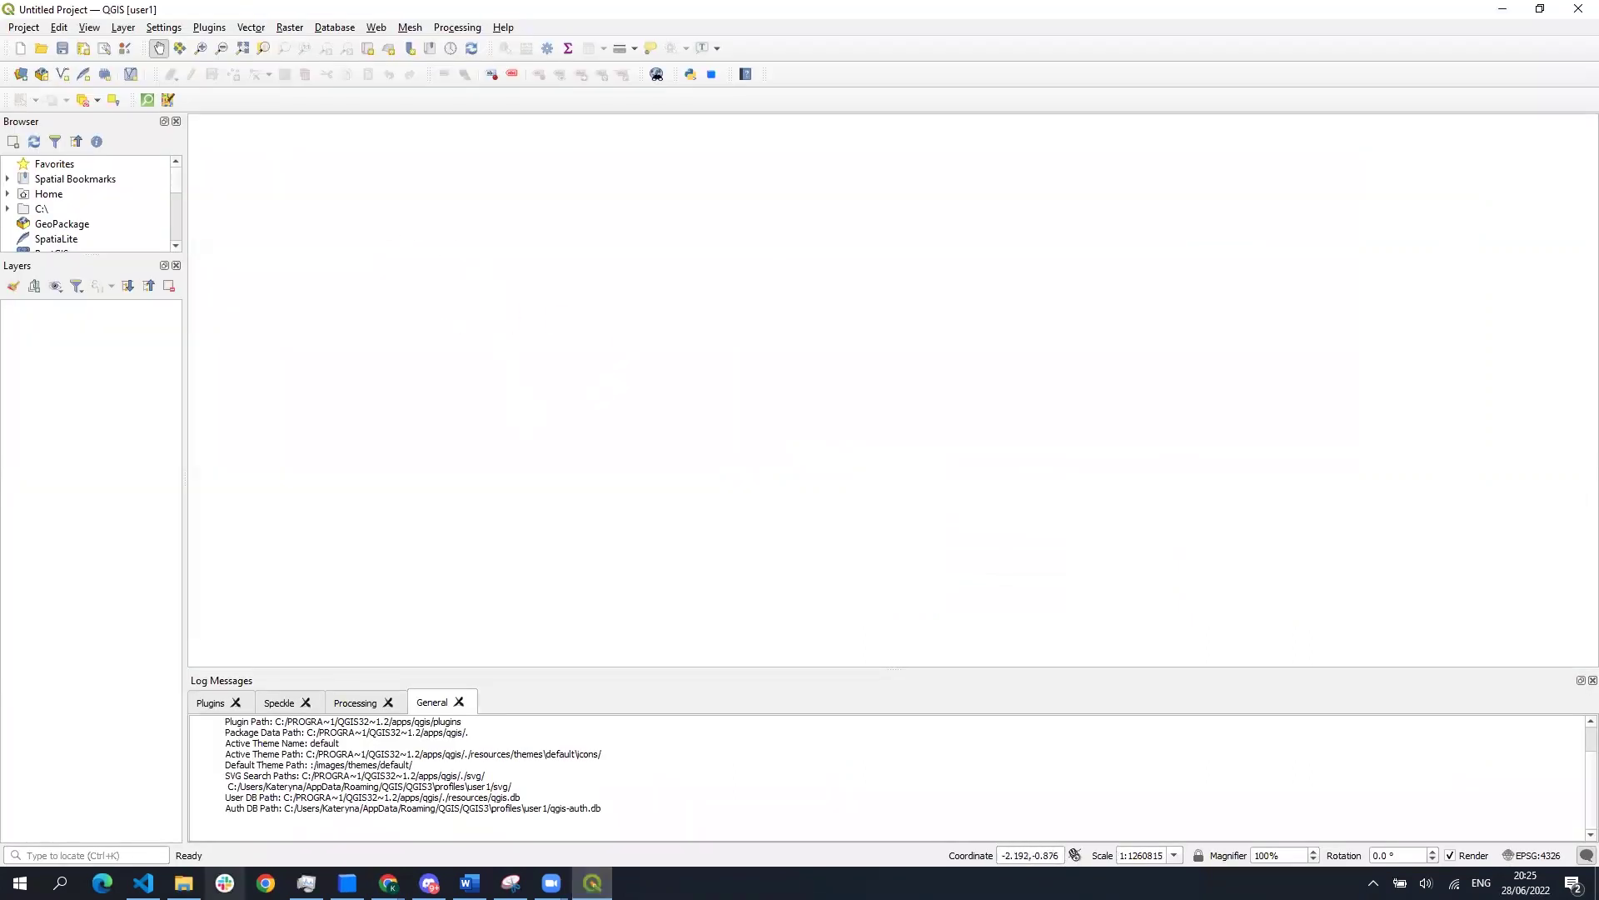
Step: Load the N48E000.hgt tile into QGIS as a raster layer
left_click(183, 883)
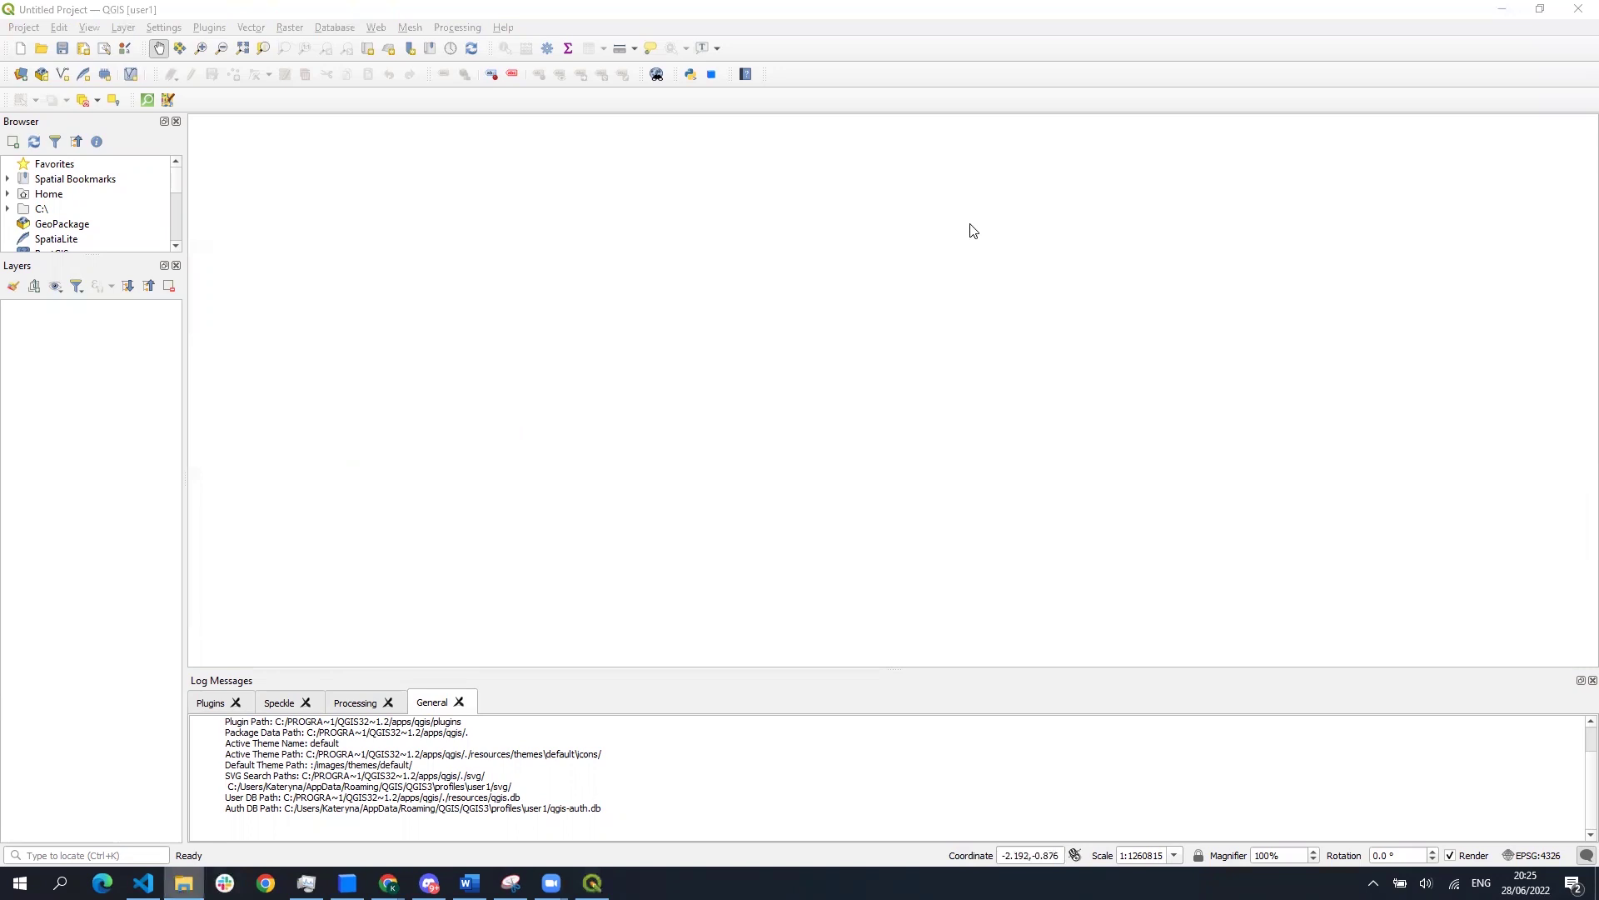
left_click_drag(973, 231, 100, 339)
left_click(96, 519)
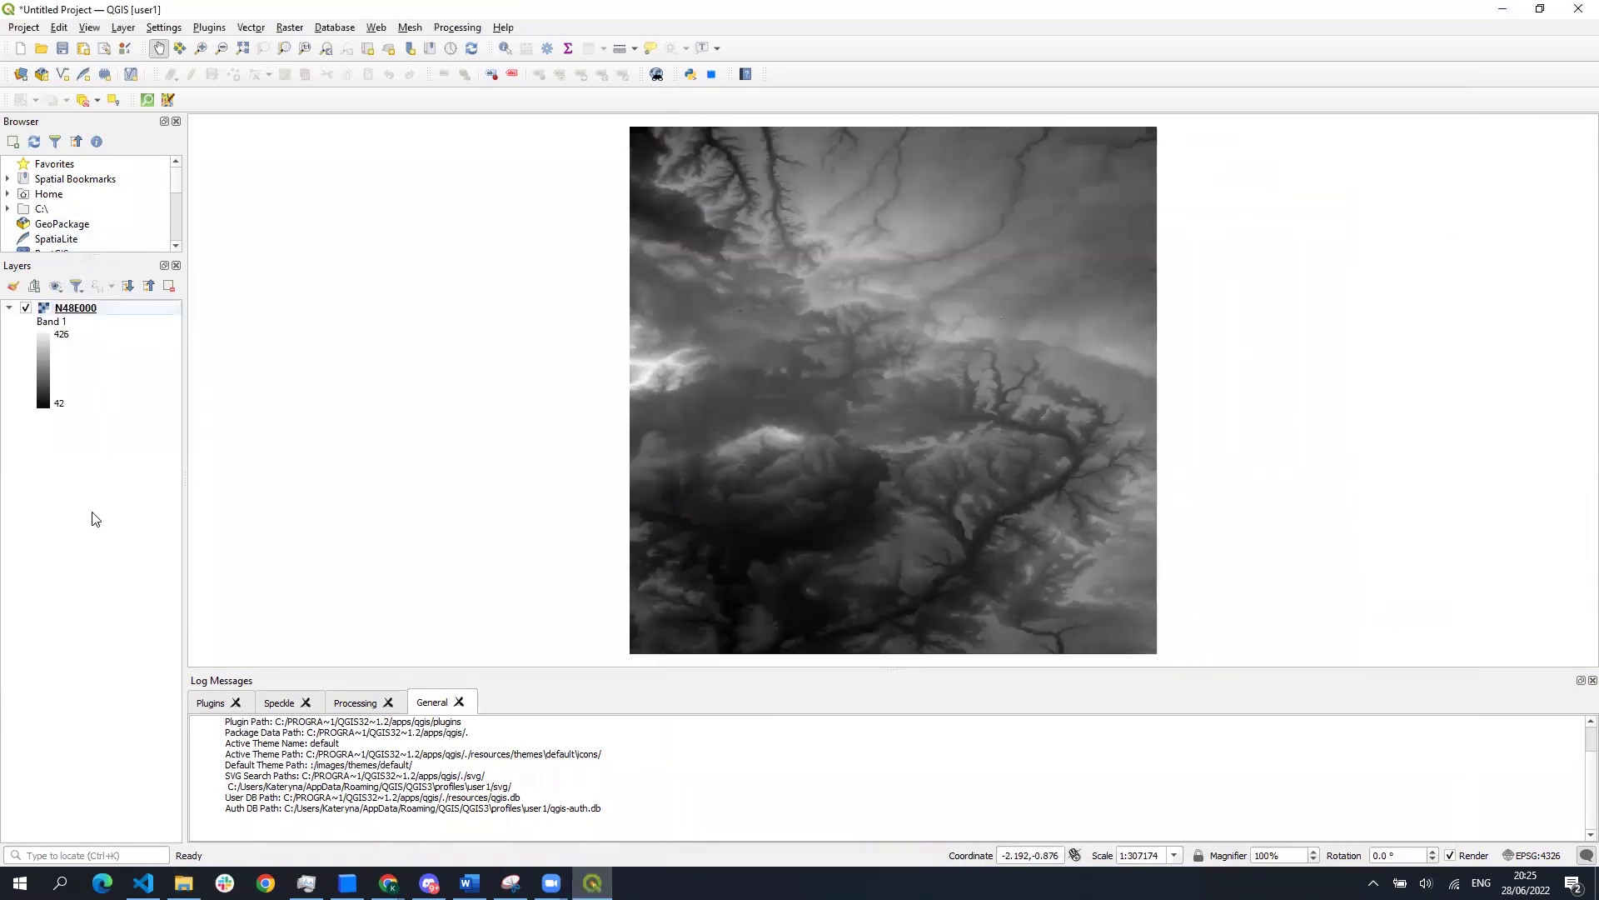
Step: Zoom into a small area of the elevation map and close the Log Messages panel
left_click_drag(937, 336, 774, 323)
scroll(792, 400, "up", 1)
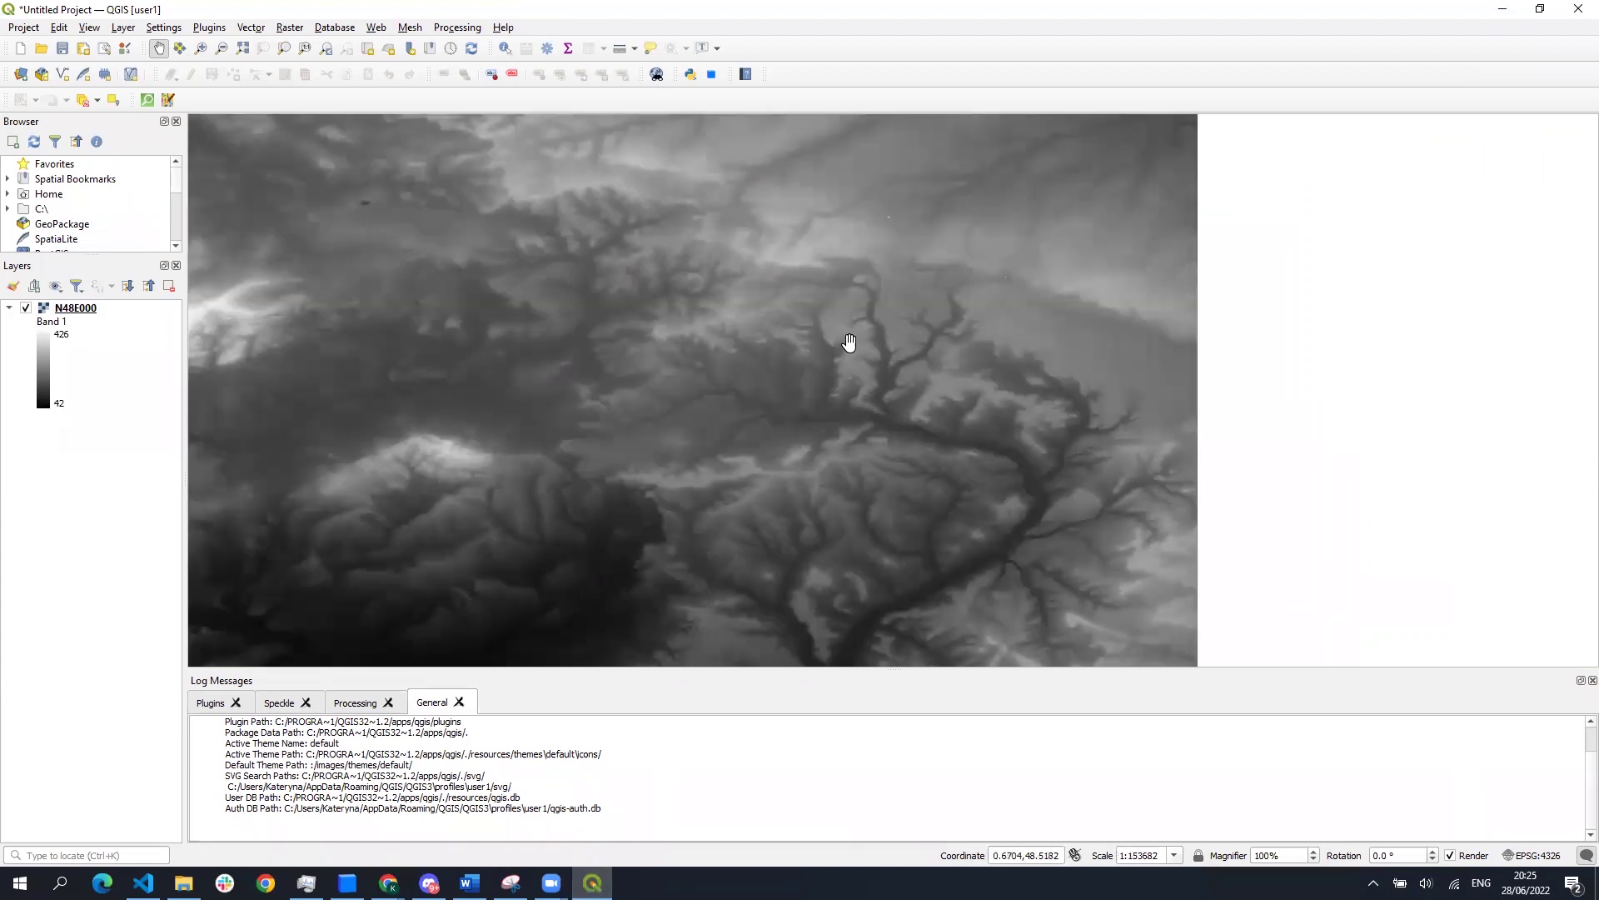
scroll(800, 353, "up", 3)
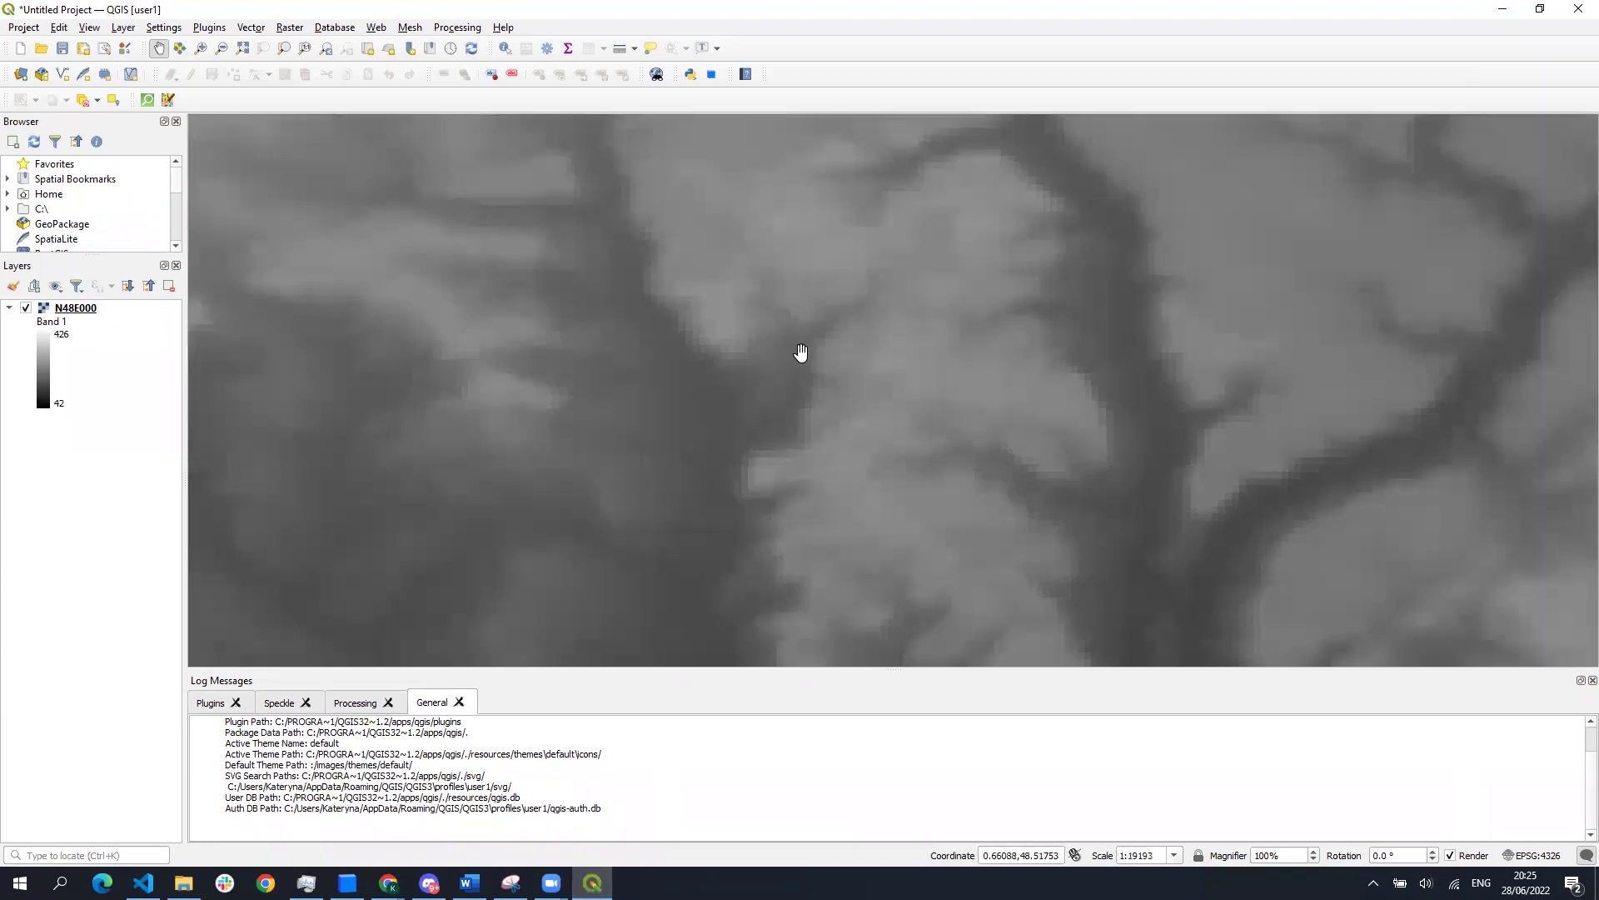
scroll(845, 359, "up", 1)
left_click_drag(850, 318, 707, 403)
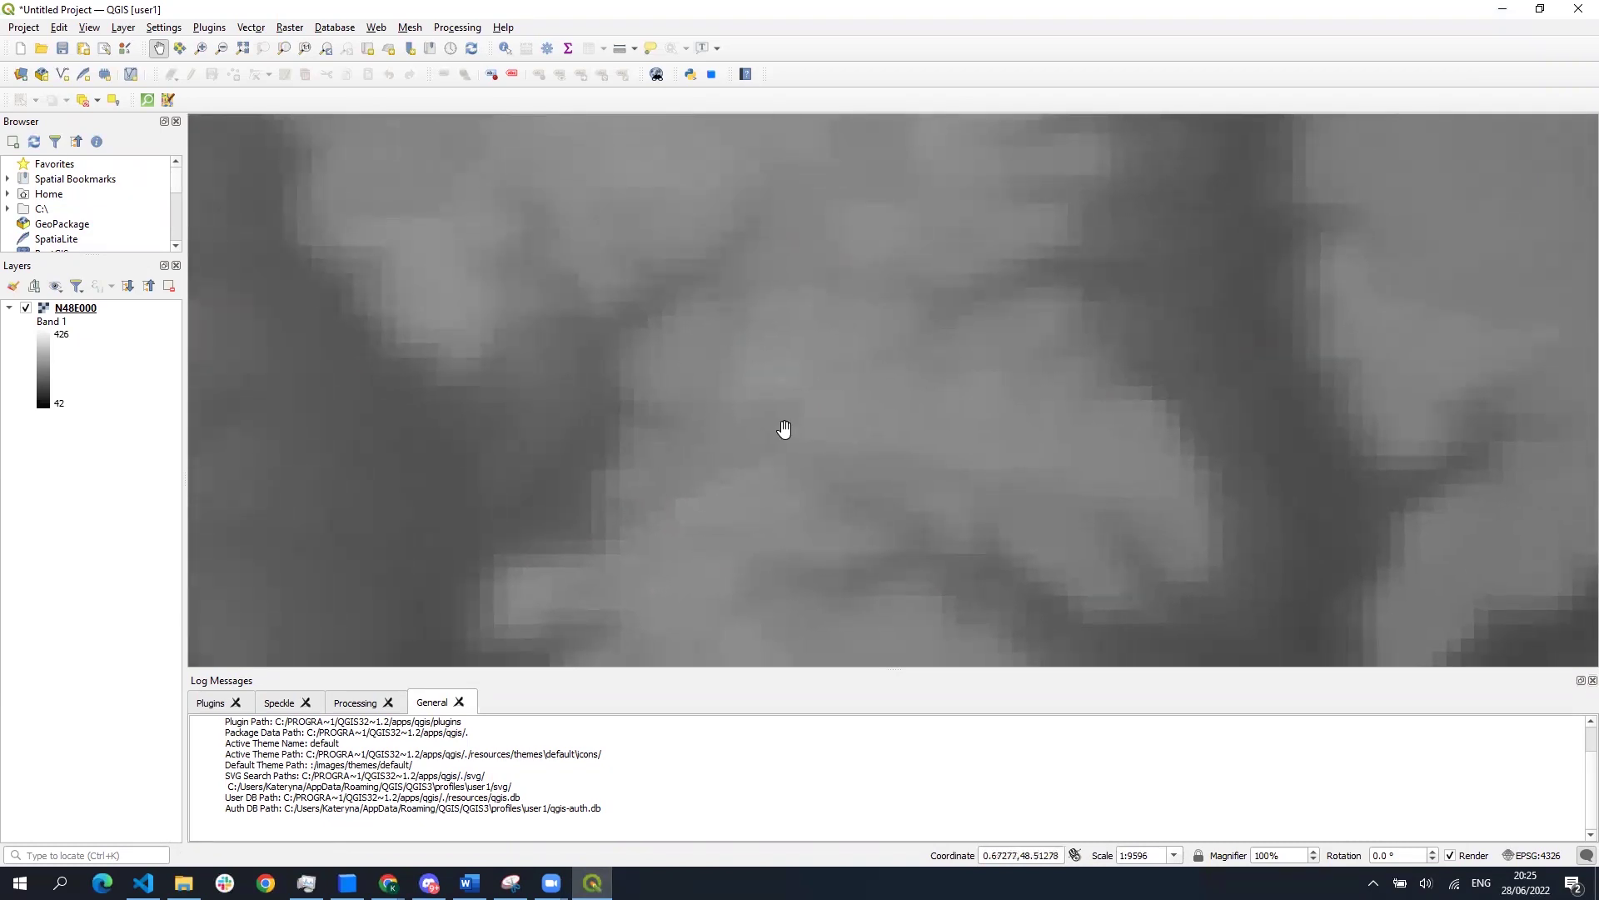
left_click(1593, 680)
left_click_drag(857, 382, 845, 375)
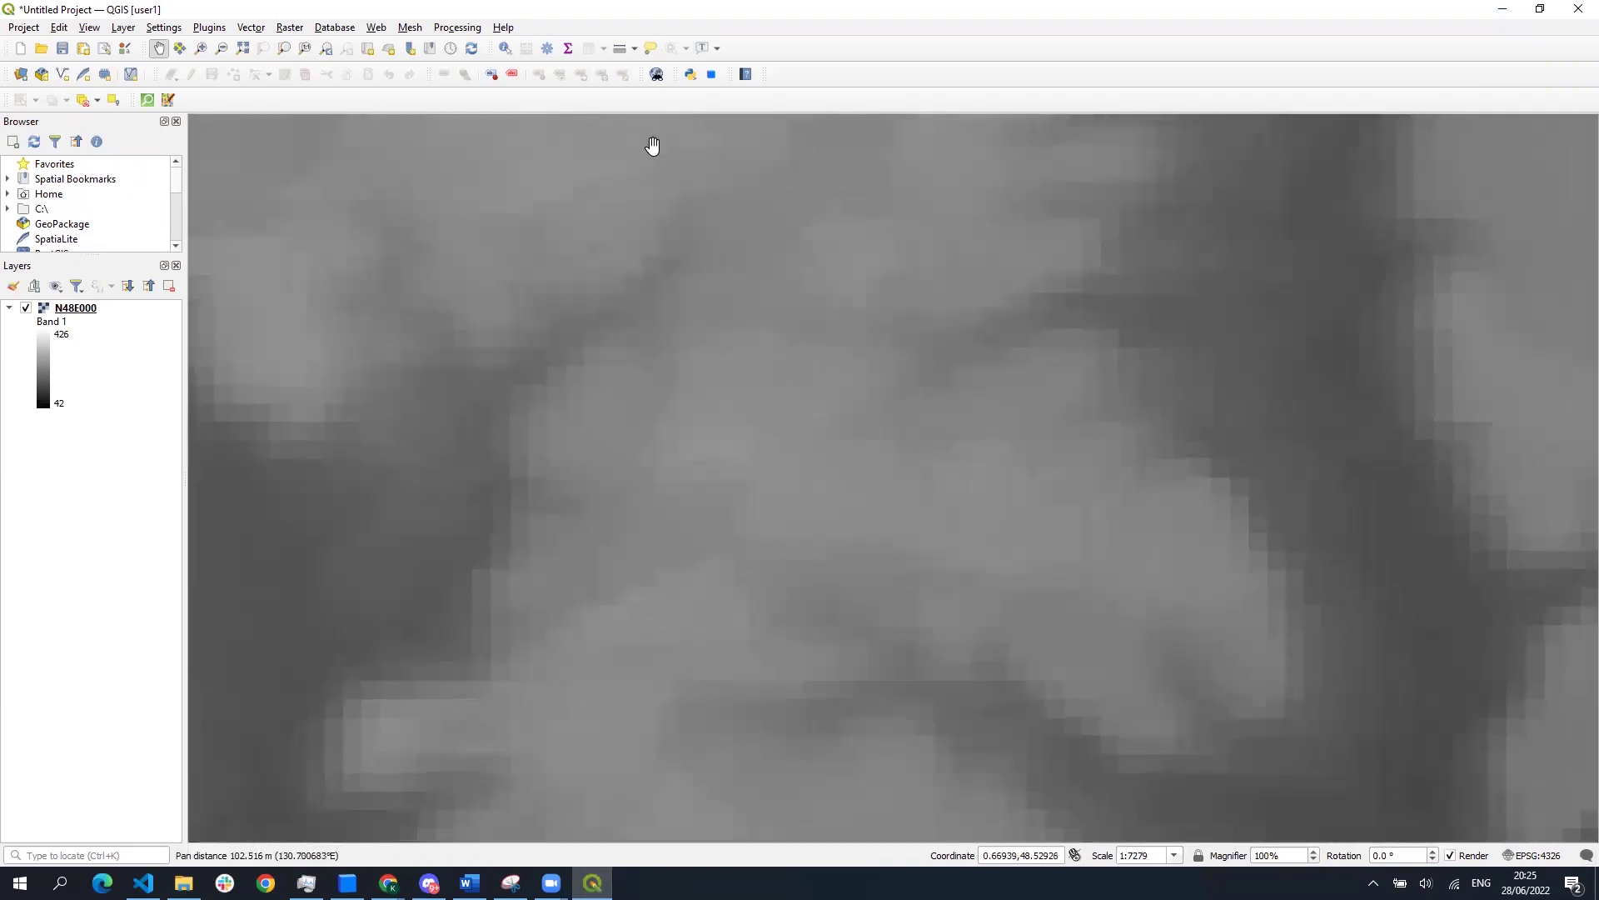
Step: Clip the N48E000 raster to the current map canvas extent with Clip raster by extent
right_click(767, 78)
left_click(917, 317)
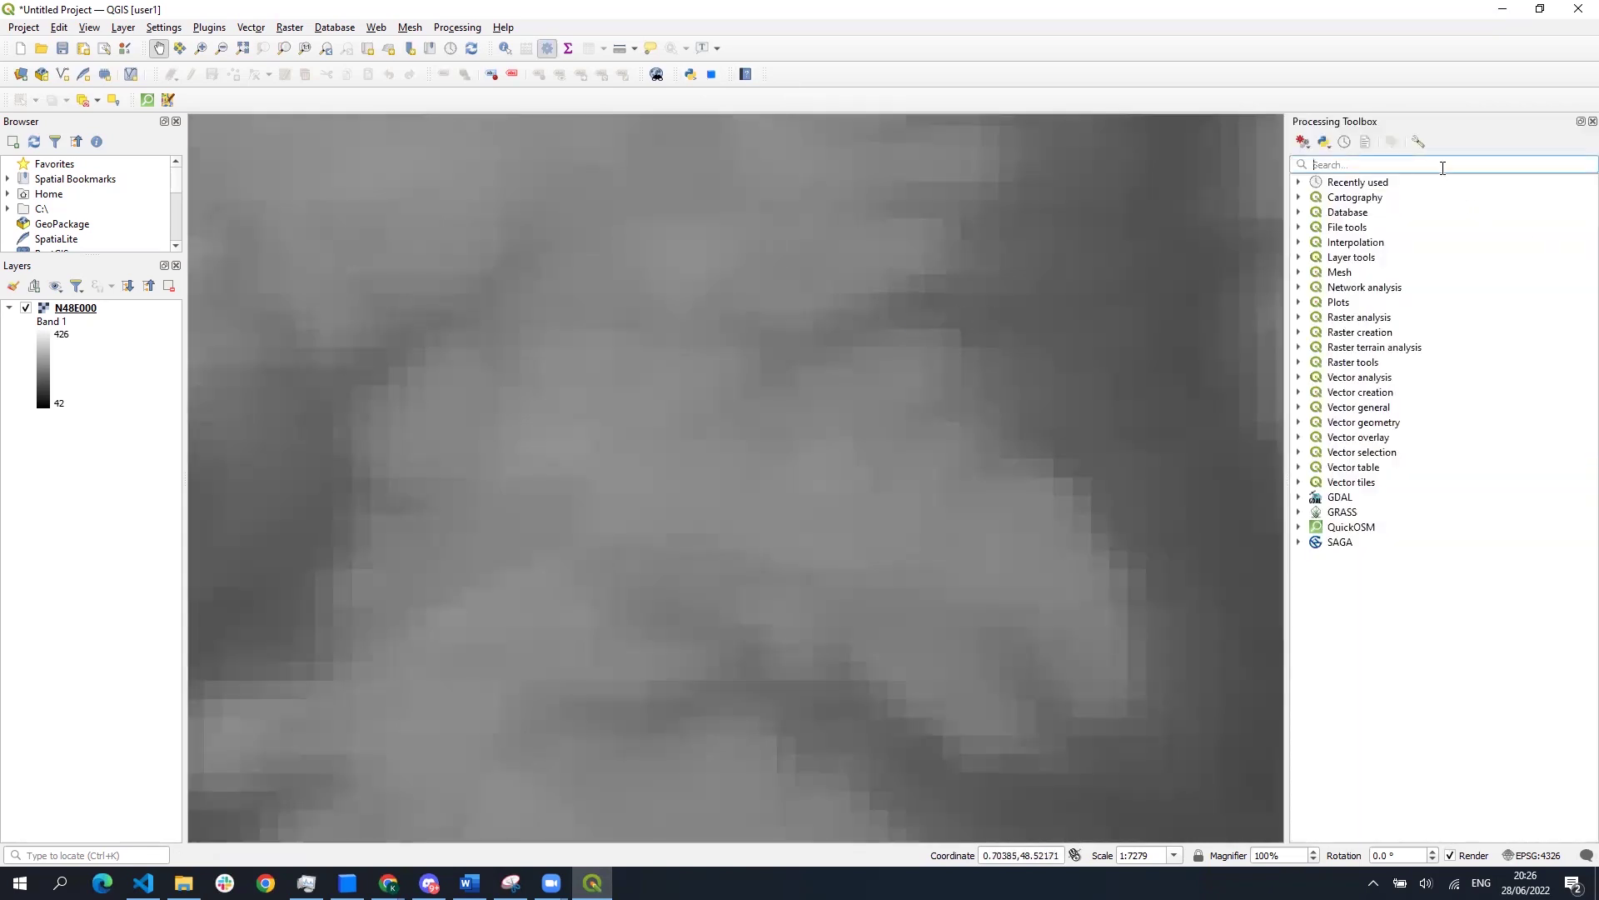
type("clip")
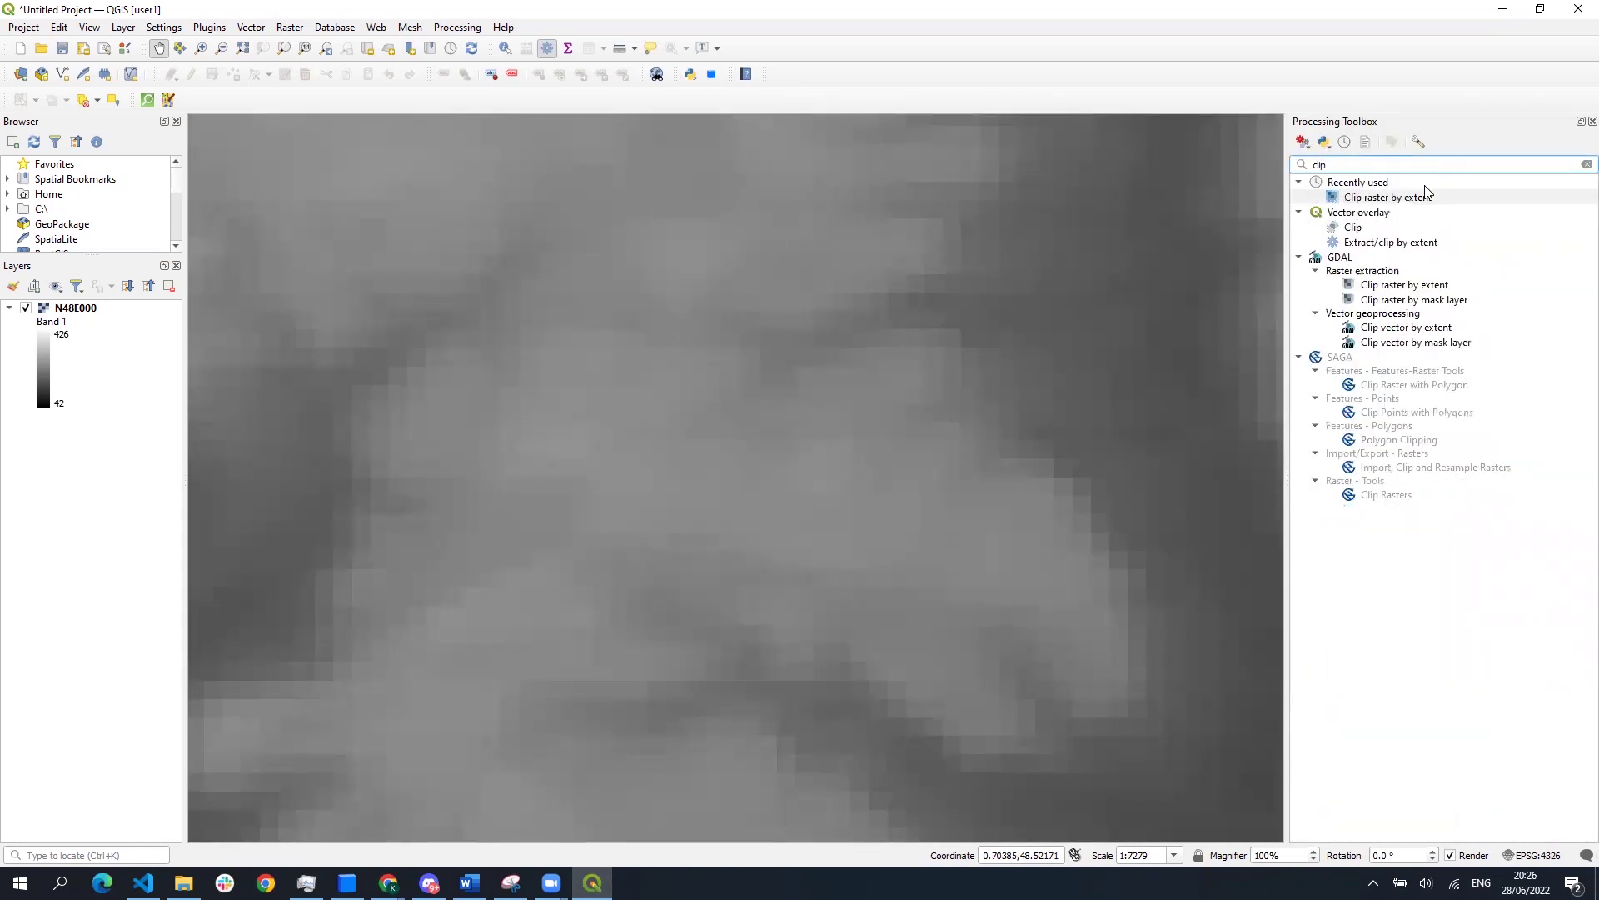
double_click(1427, 198)
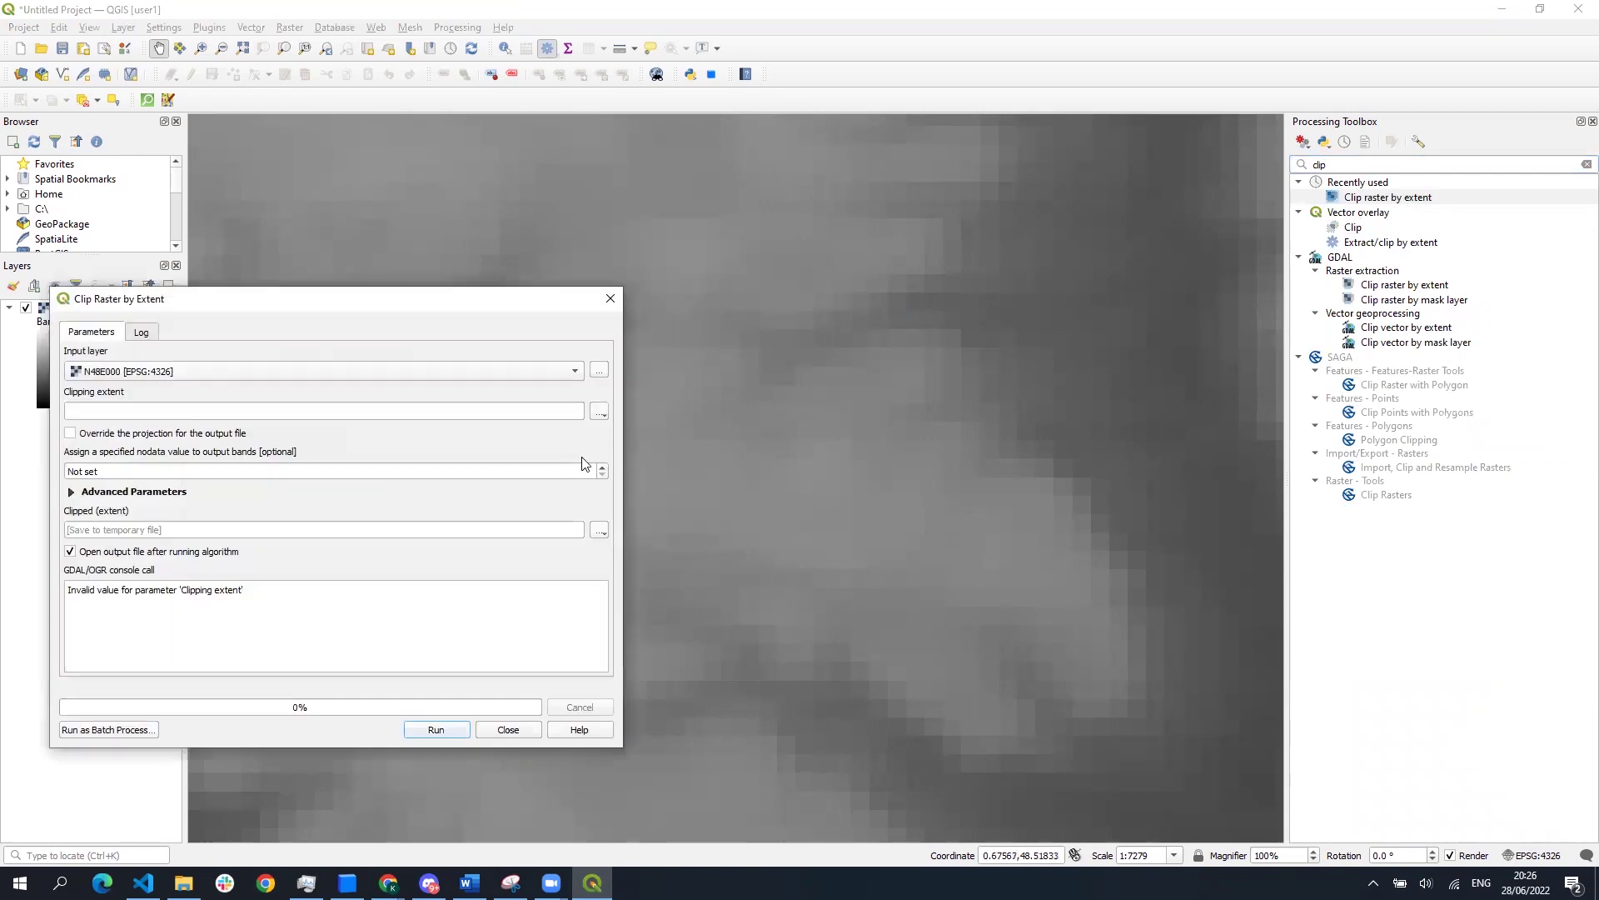
left_click(600, 410)
left_click(658, 445)
left_click(447, 731)
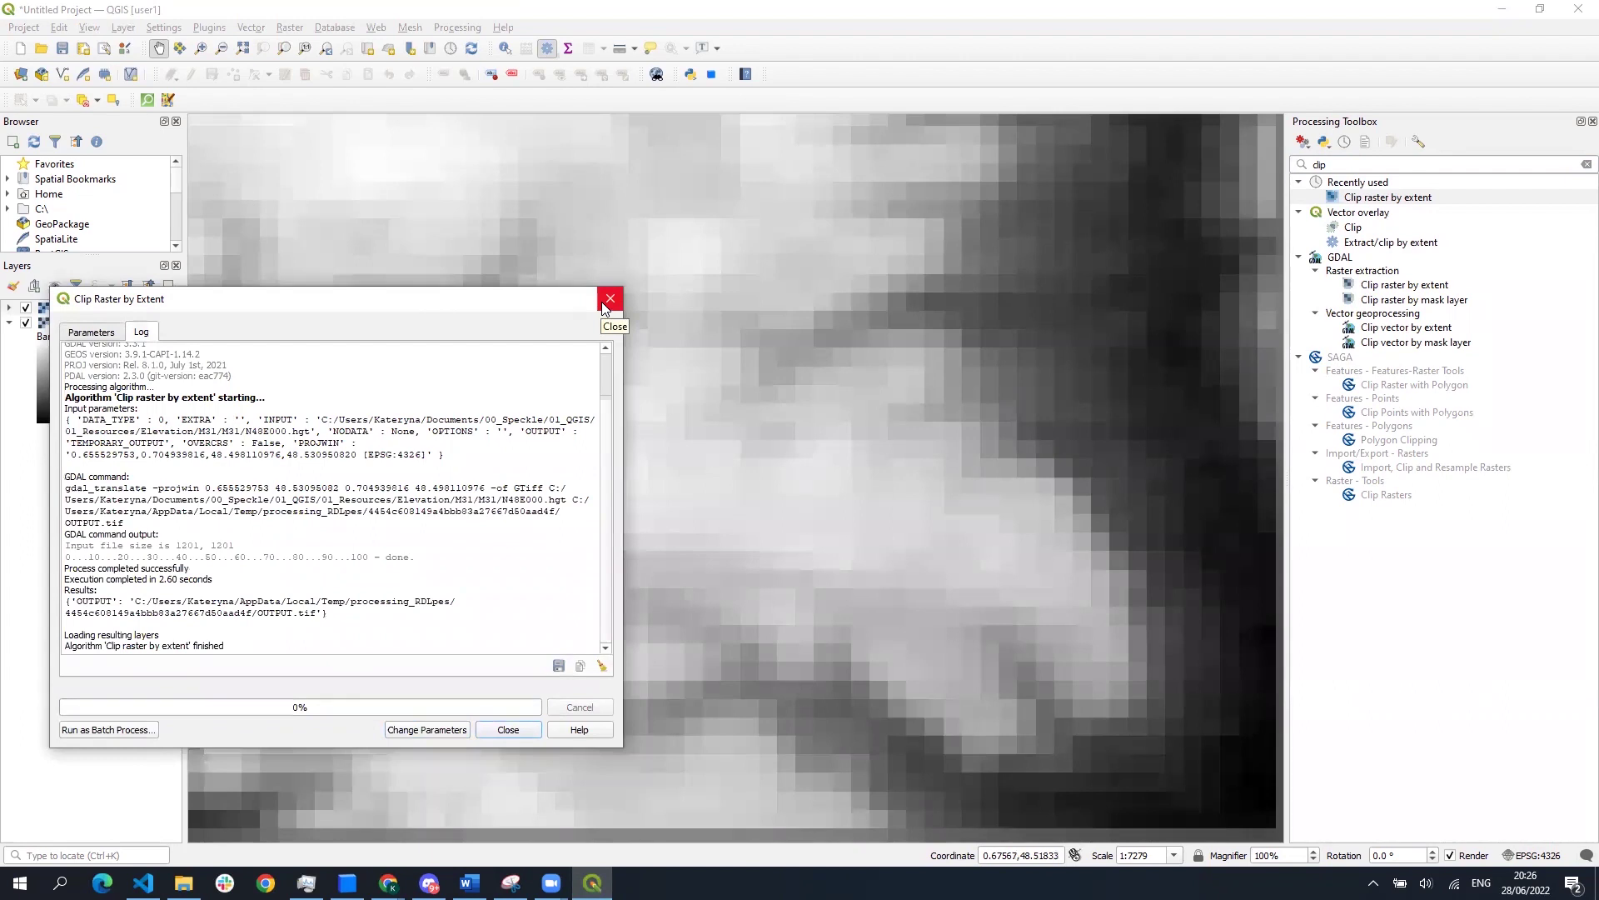
left_click(607, 301)
Step: Hide the original N48E000 layer and clear the toolbox search text
left_click(25, 324)
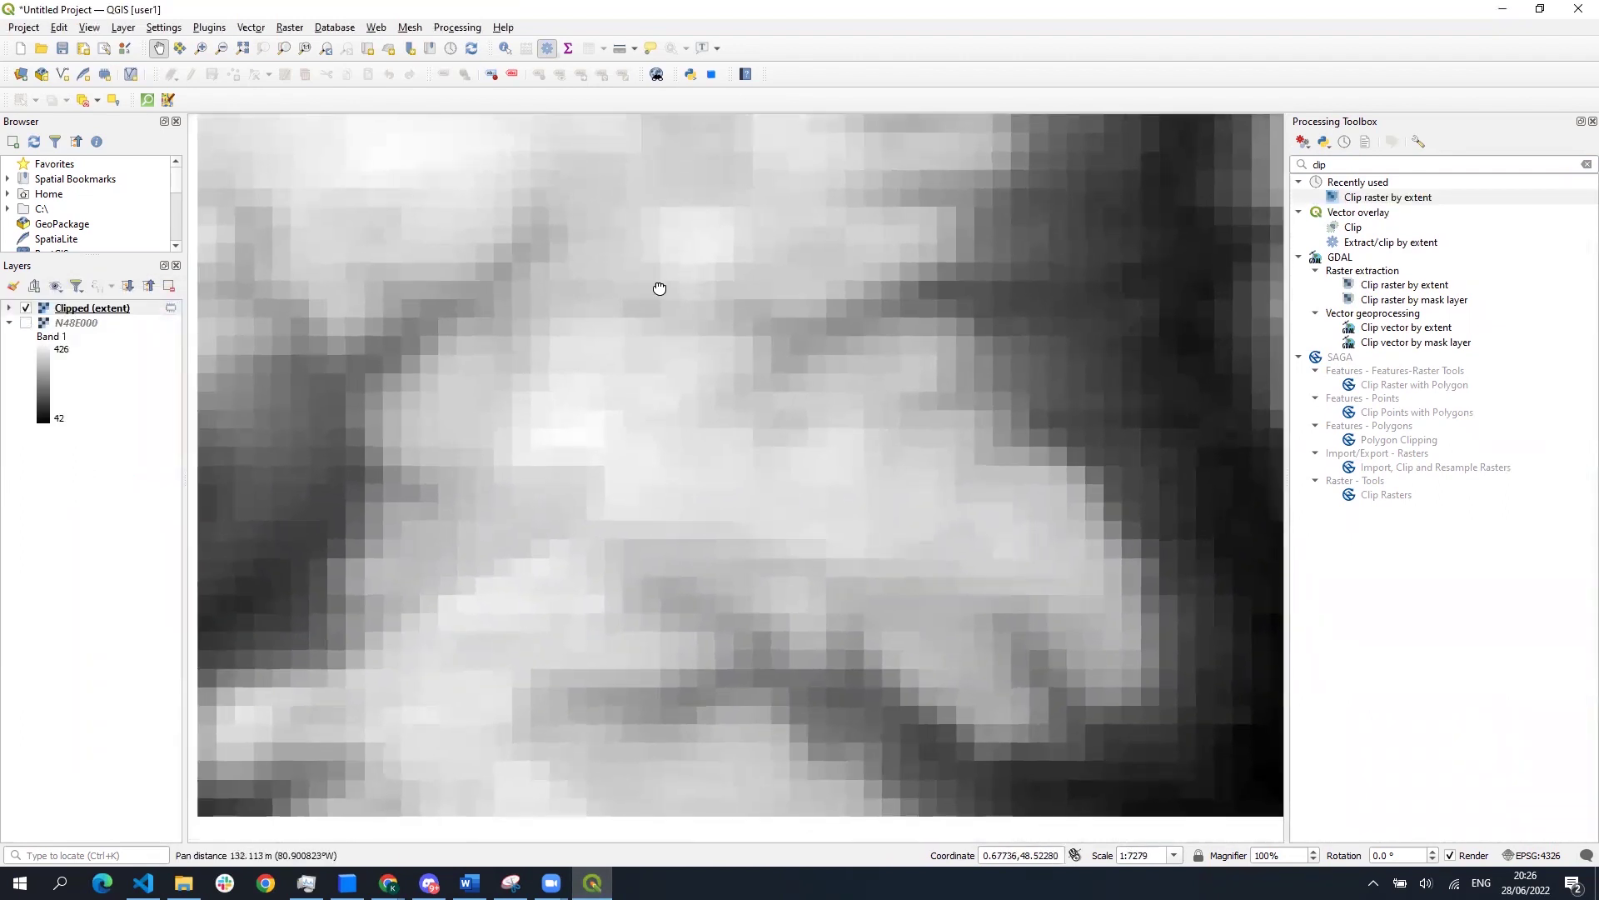
left_click(1319, 164)
key("BackSpace")
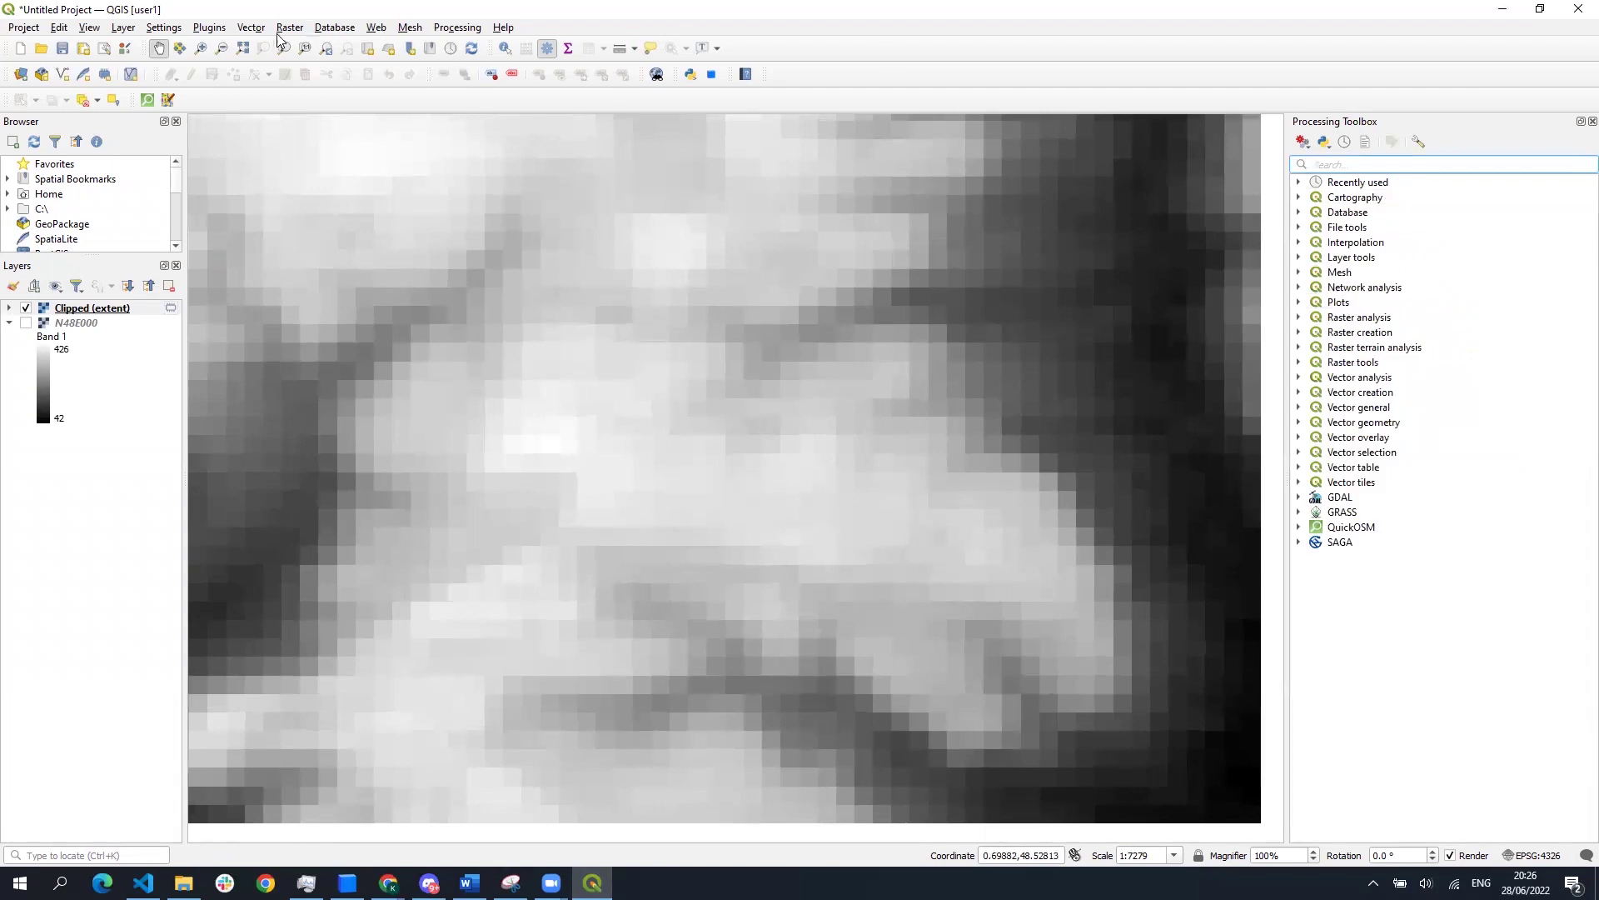
left_click(290, 27)
Step: Generate contour lines at 10-unit intervals from the Clipped (extent) raster
mouse_move(382, 160)
left_click(533, 198)
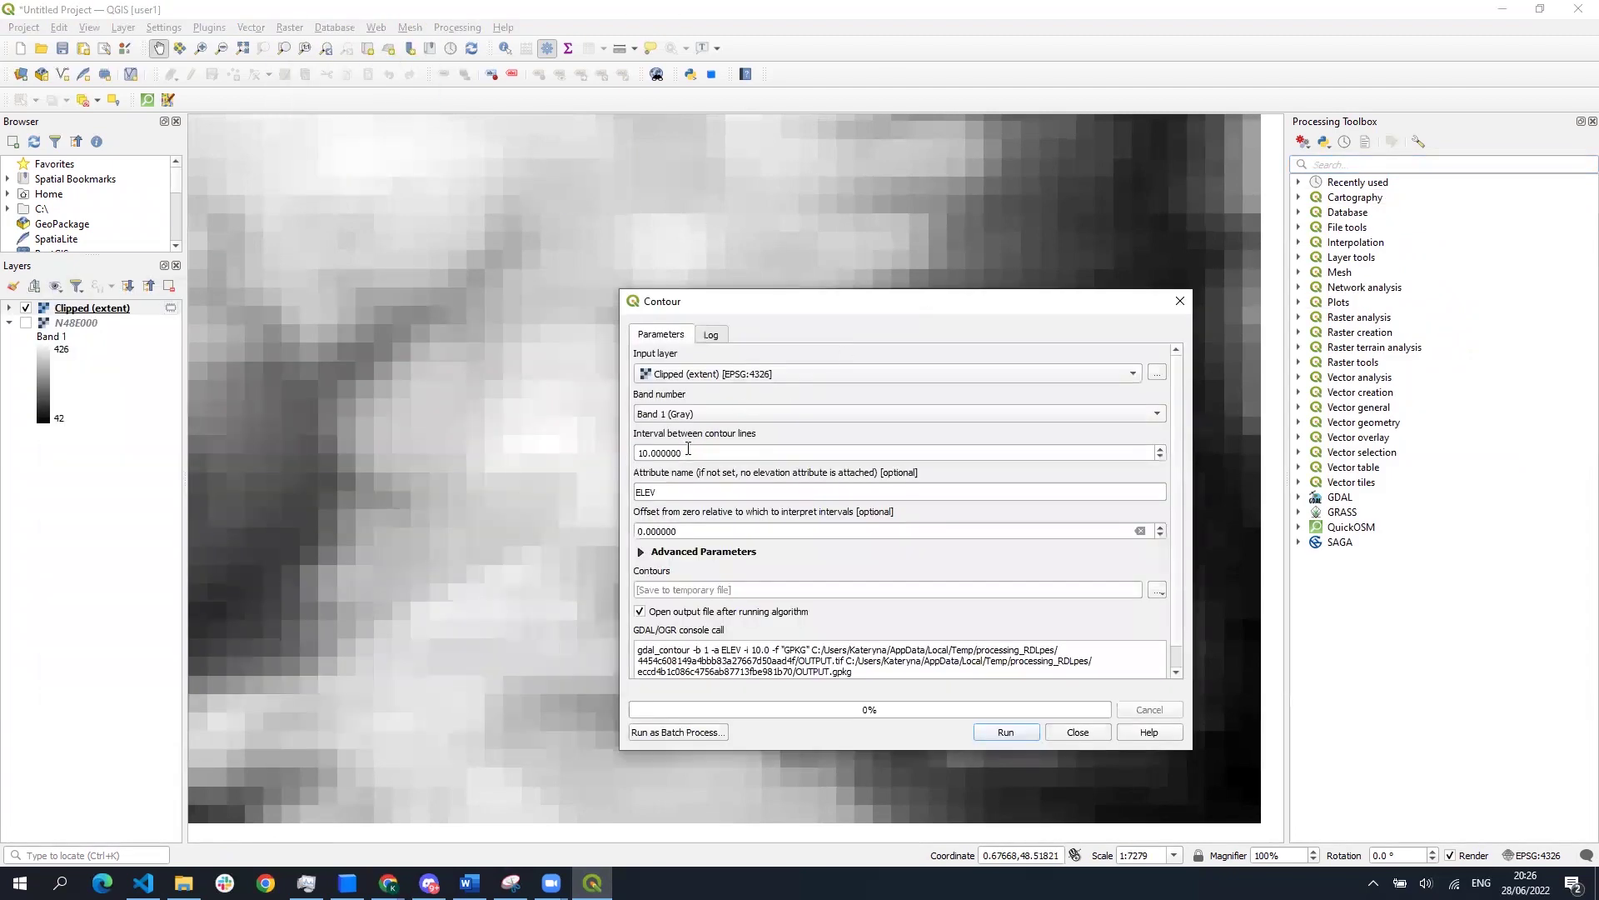
left_click(693, 452)
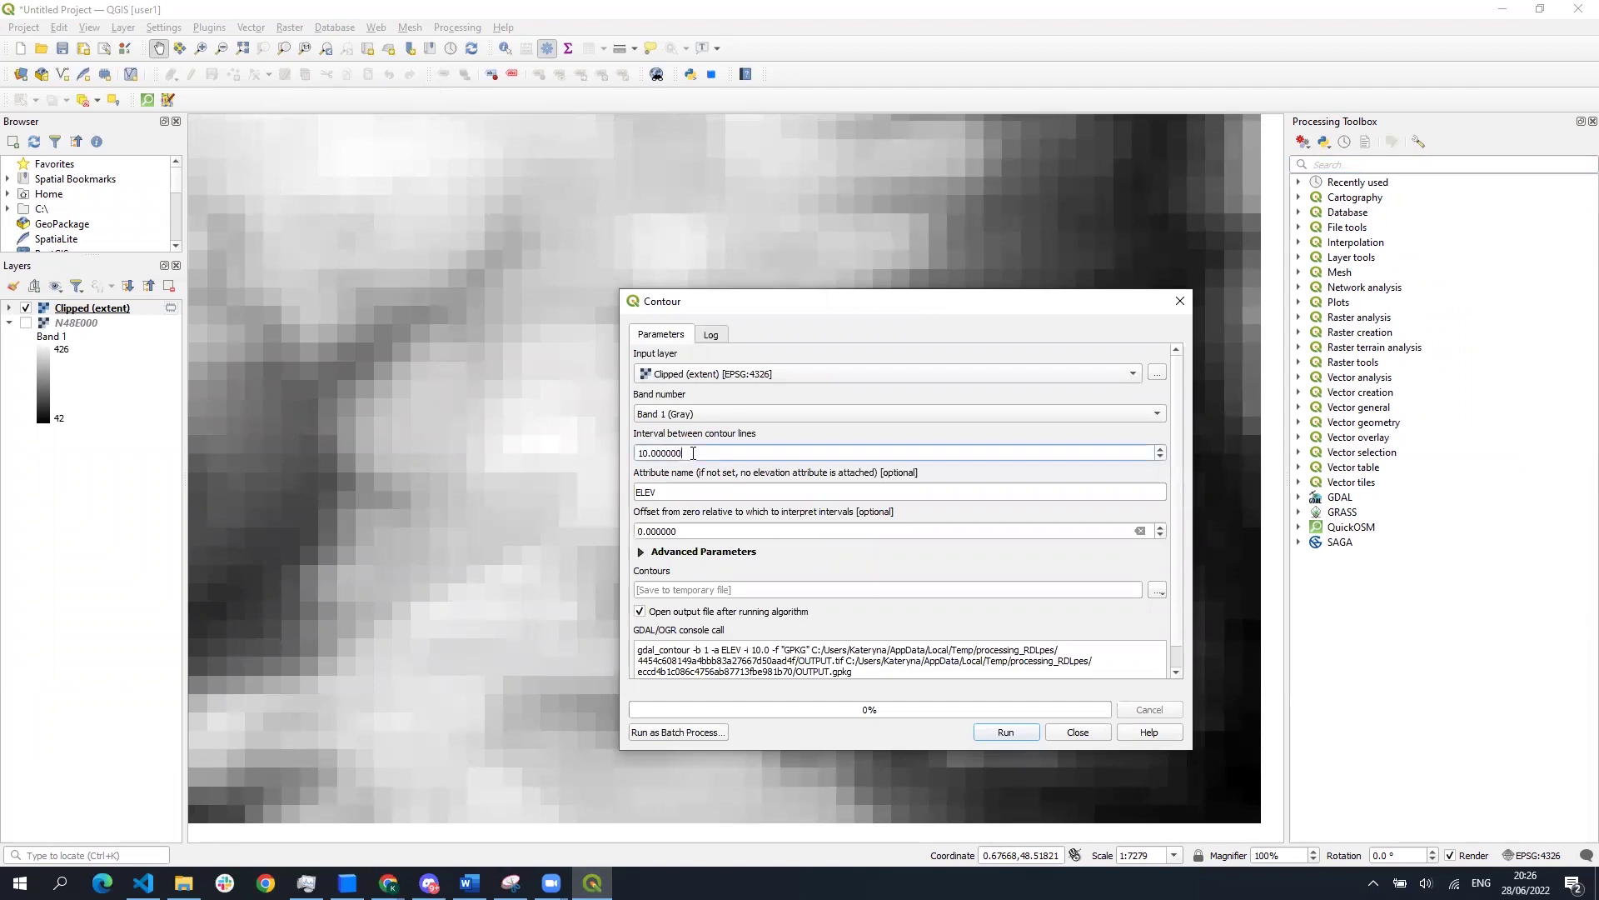
left_click(1008, 731)
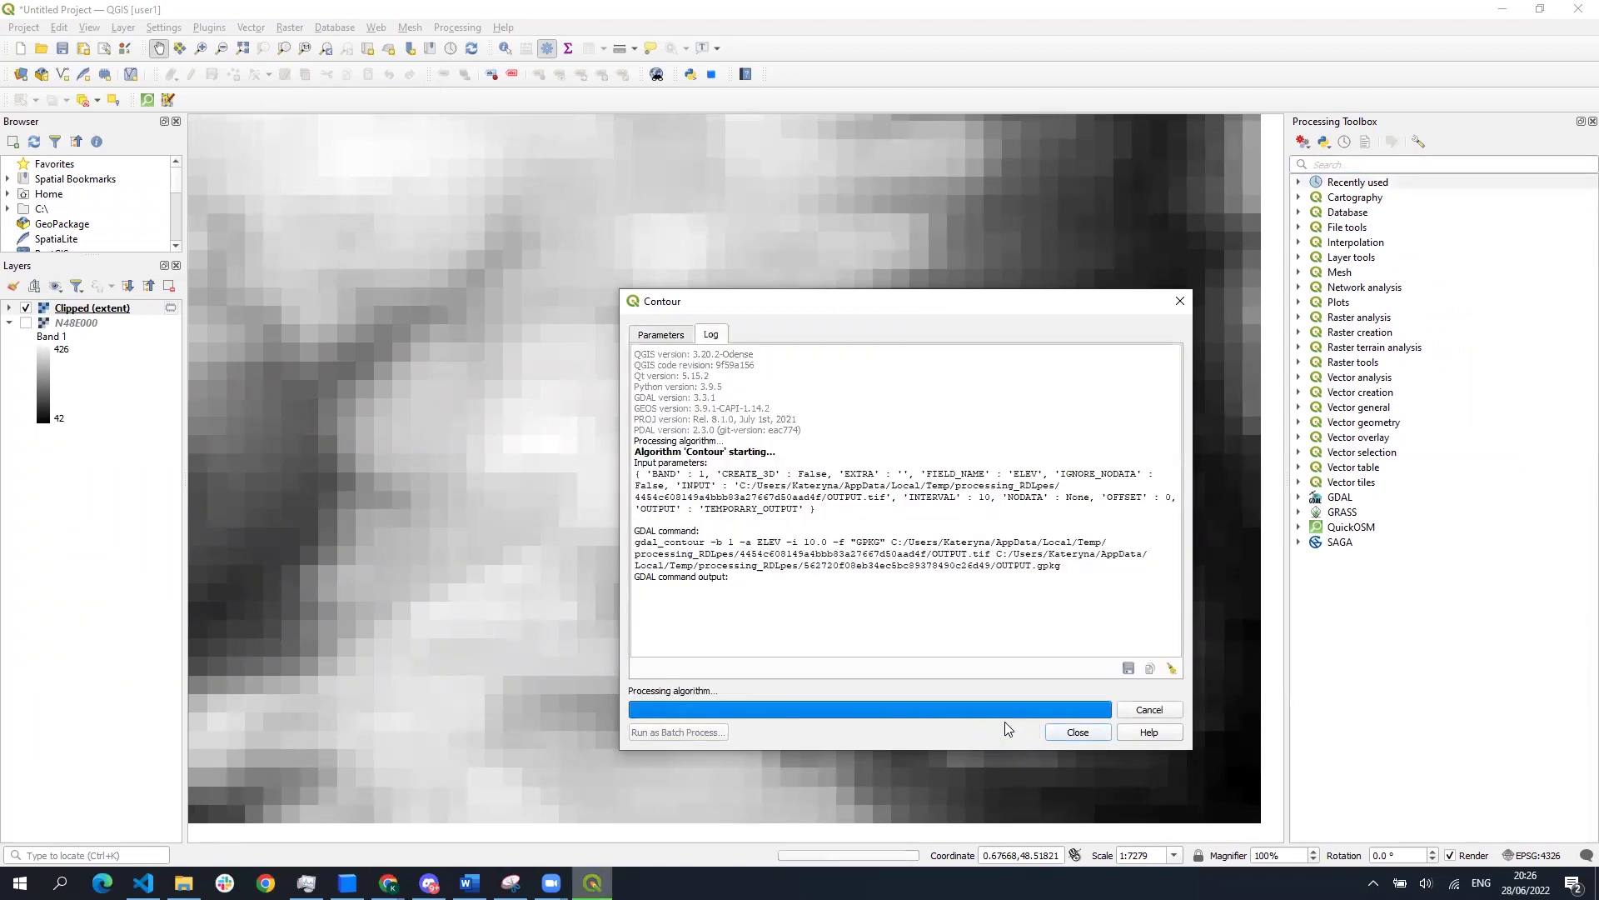
left_click(1178, 301)
left_click_drag(710, 400, 711, 410)
scroll(710, 410, "down", 1)
Step: Smooth the contours with 2 iterations and hide the unsmoothed Contours layer
left_click(1377, 163)
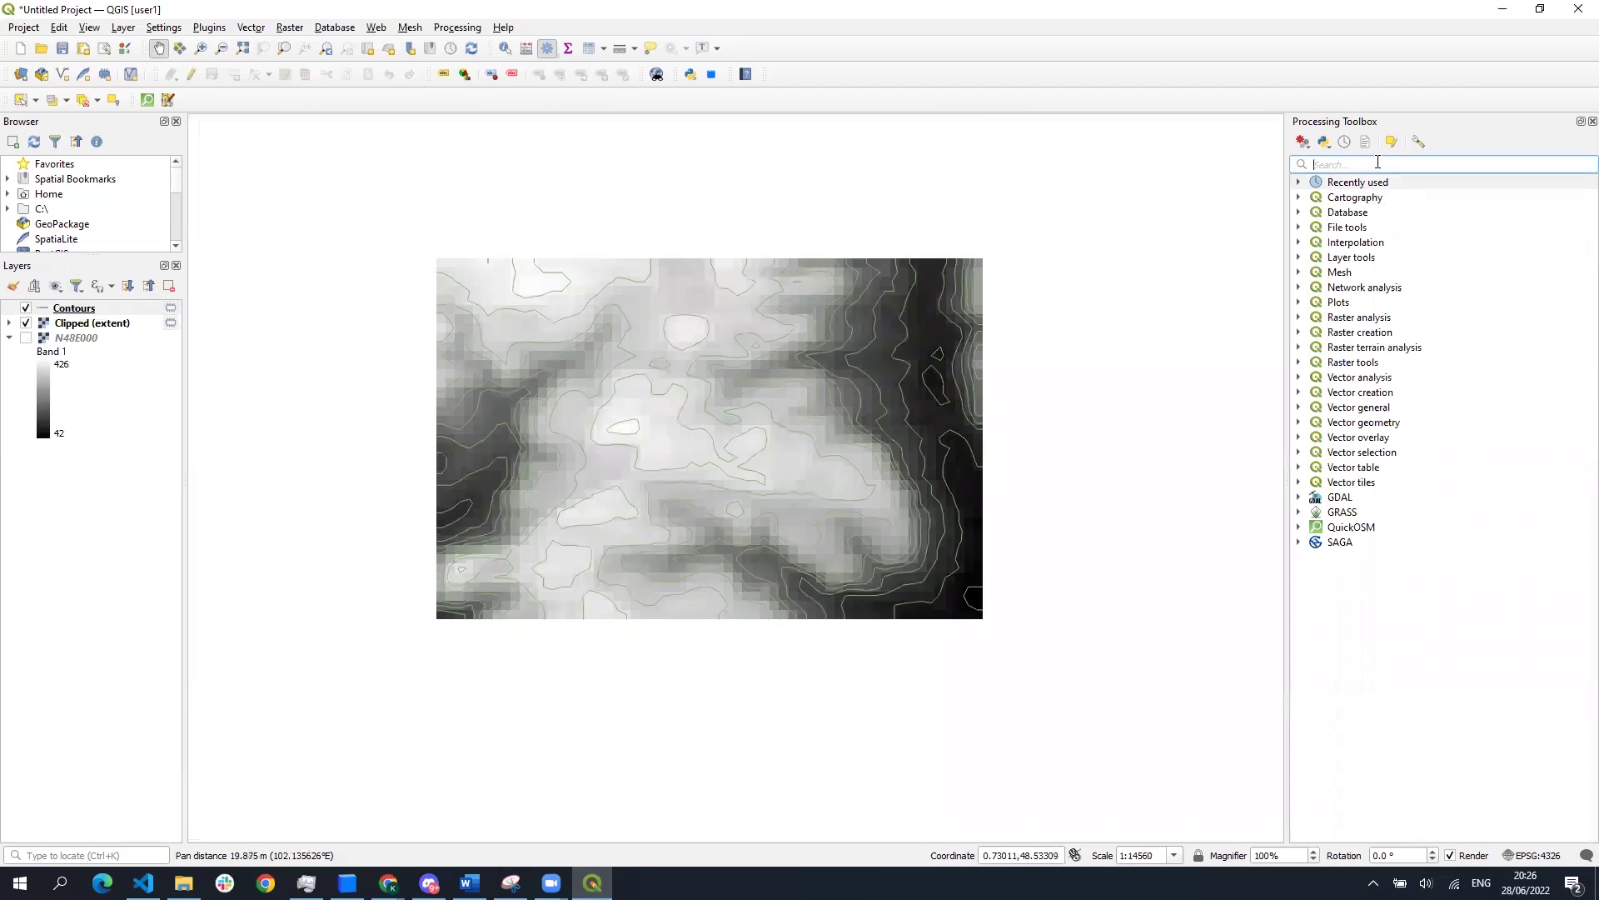
type("sm")
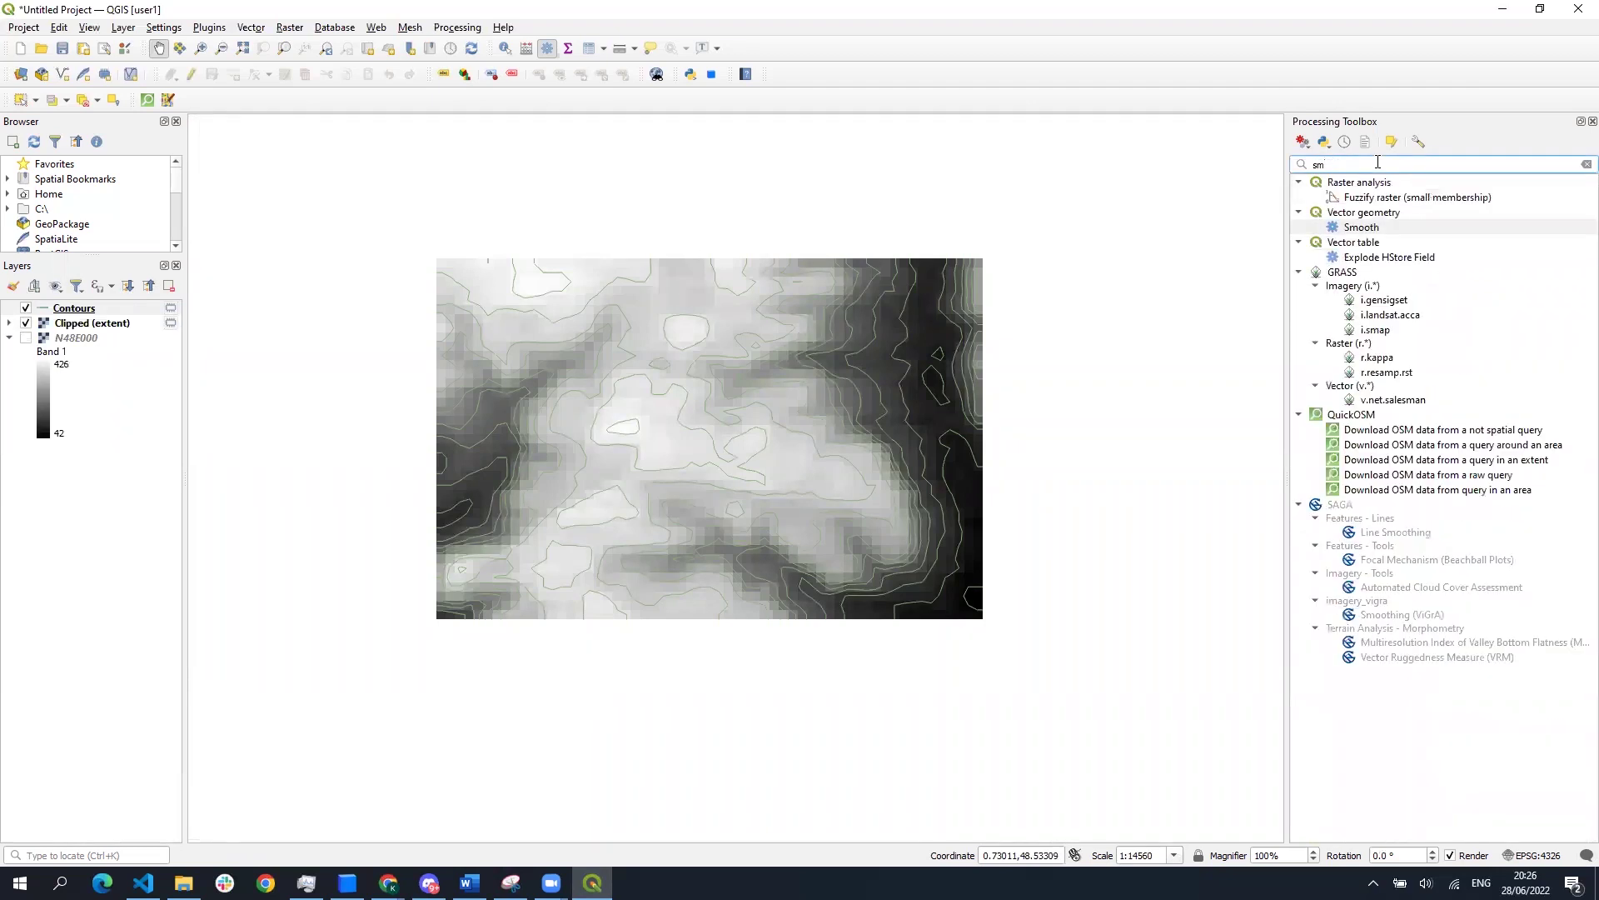
type("oo")
double_click(1361, 197)
left_click(640, 436)
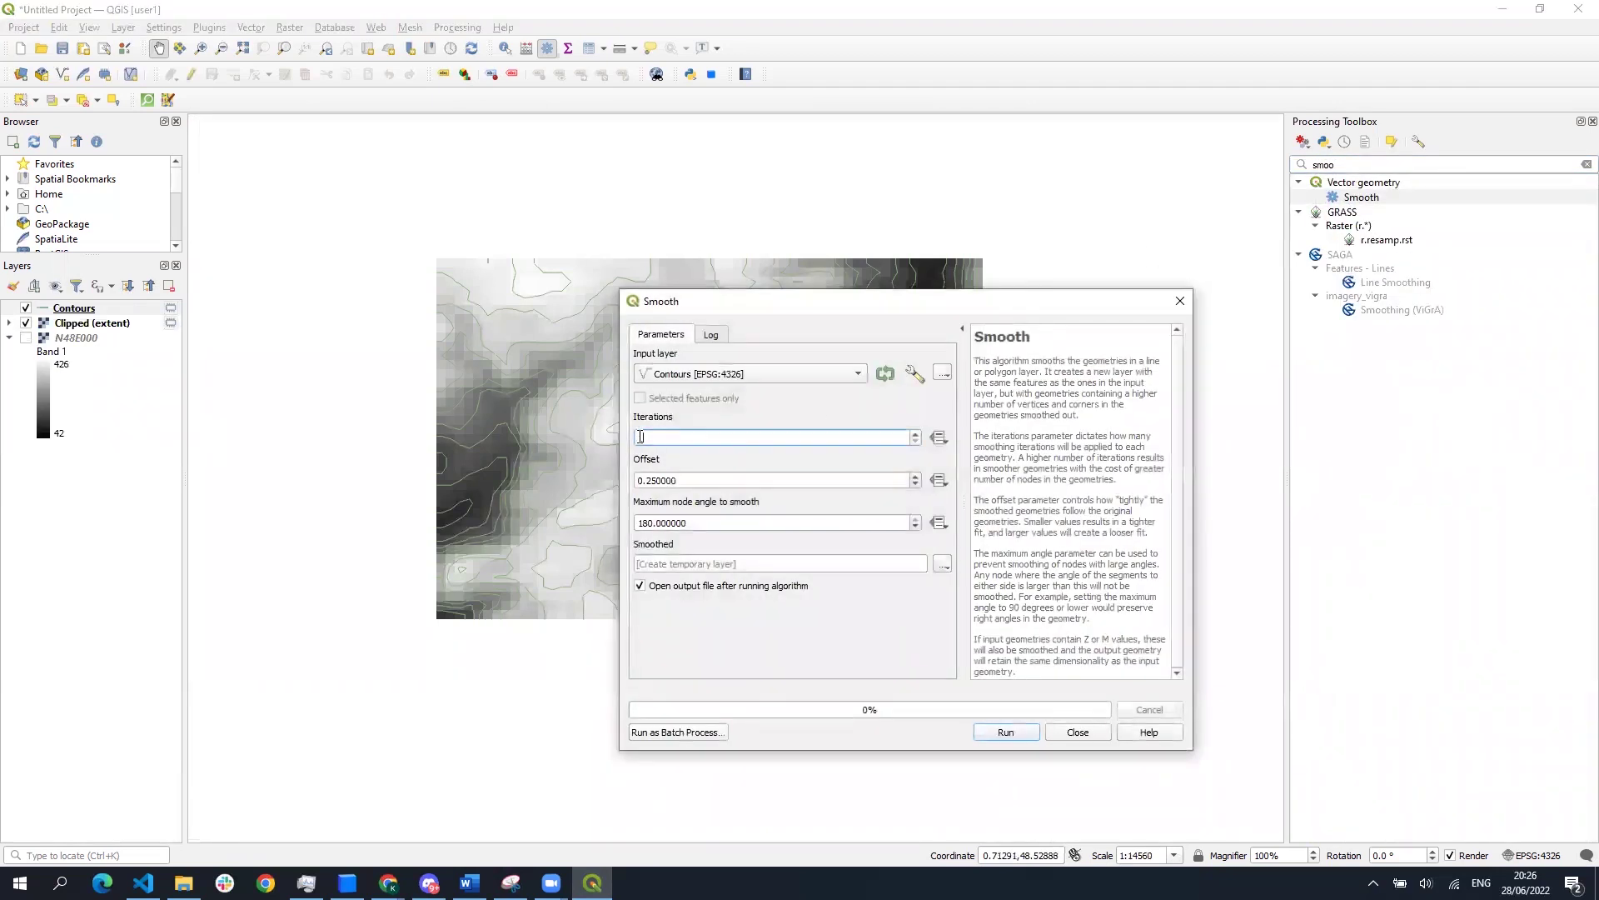
type("2")
left_click(1008, 733)
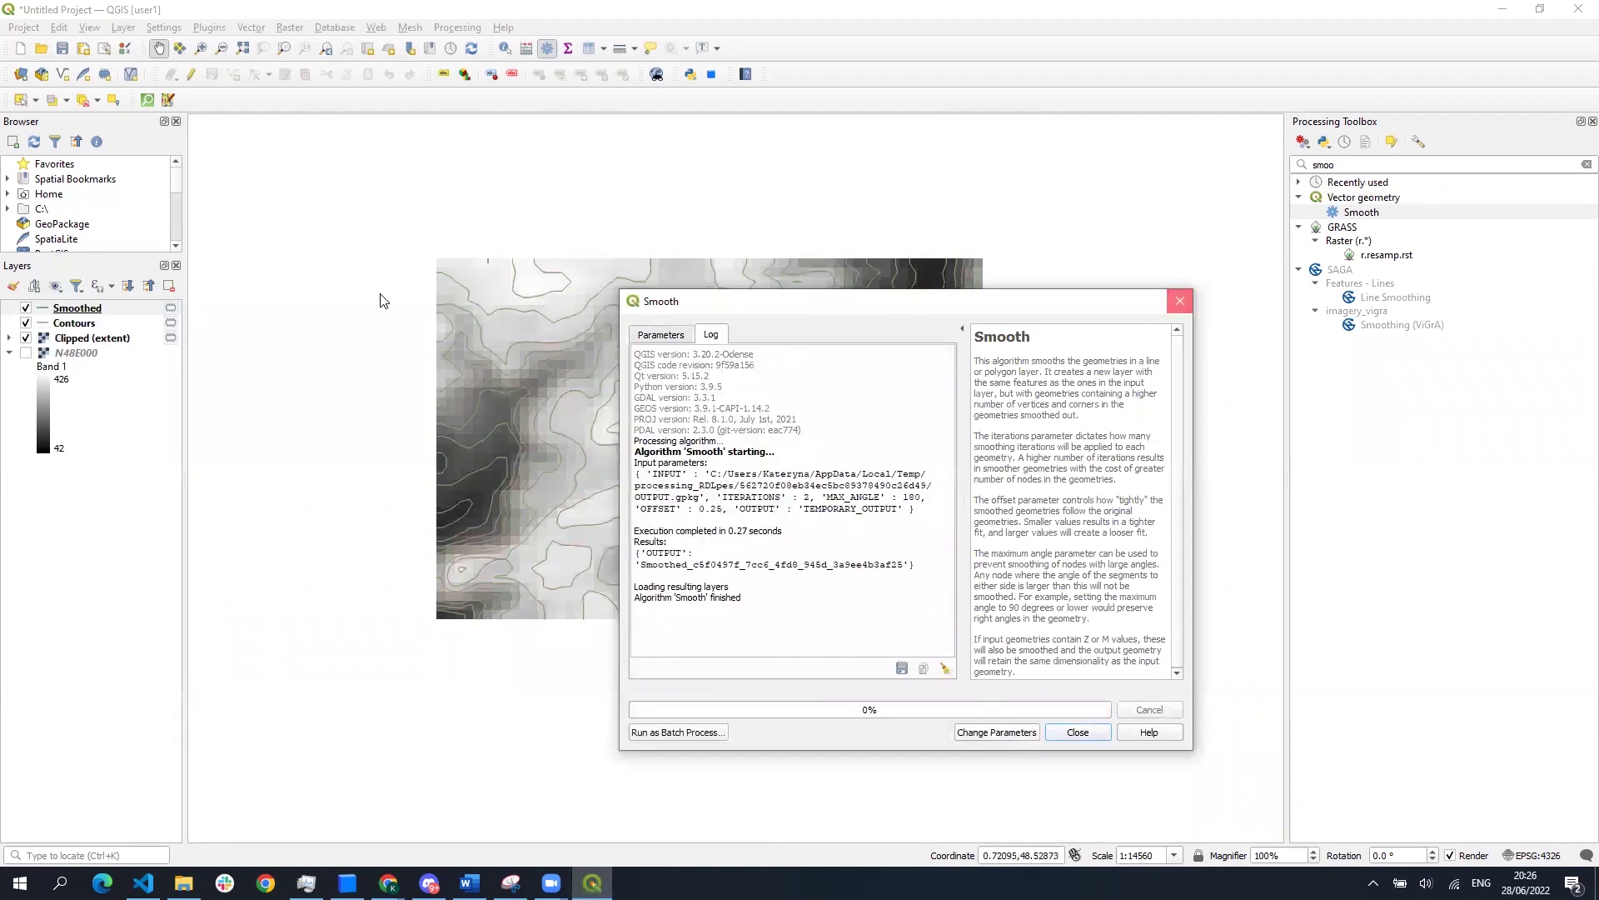
left_click(26, 322)
left_click_drag(672, 394, 678, 404)
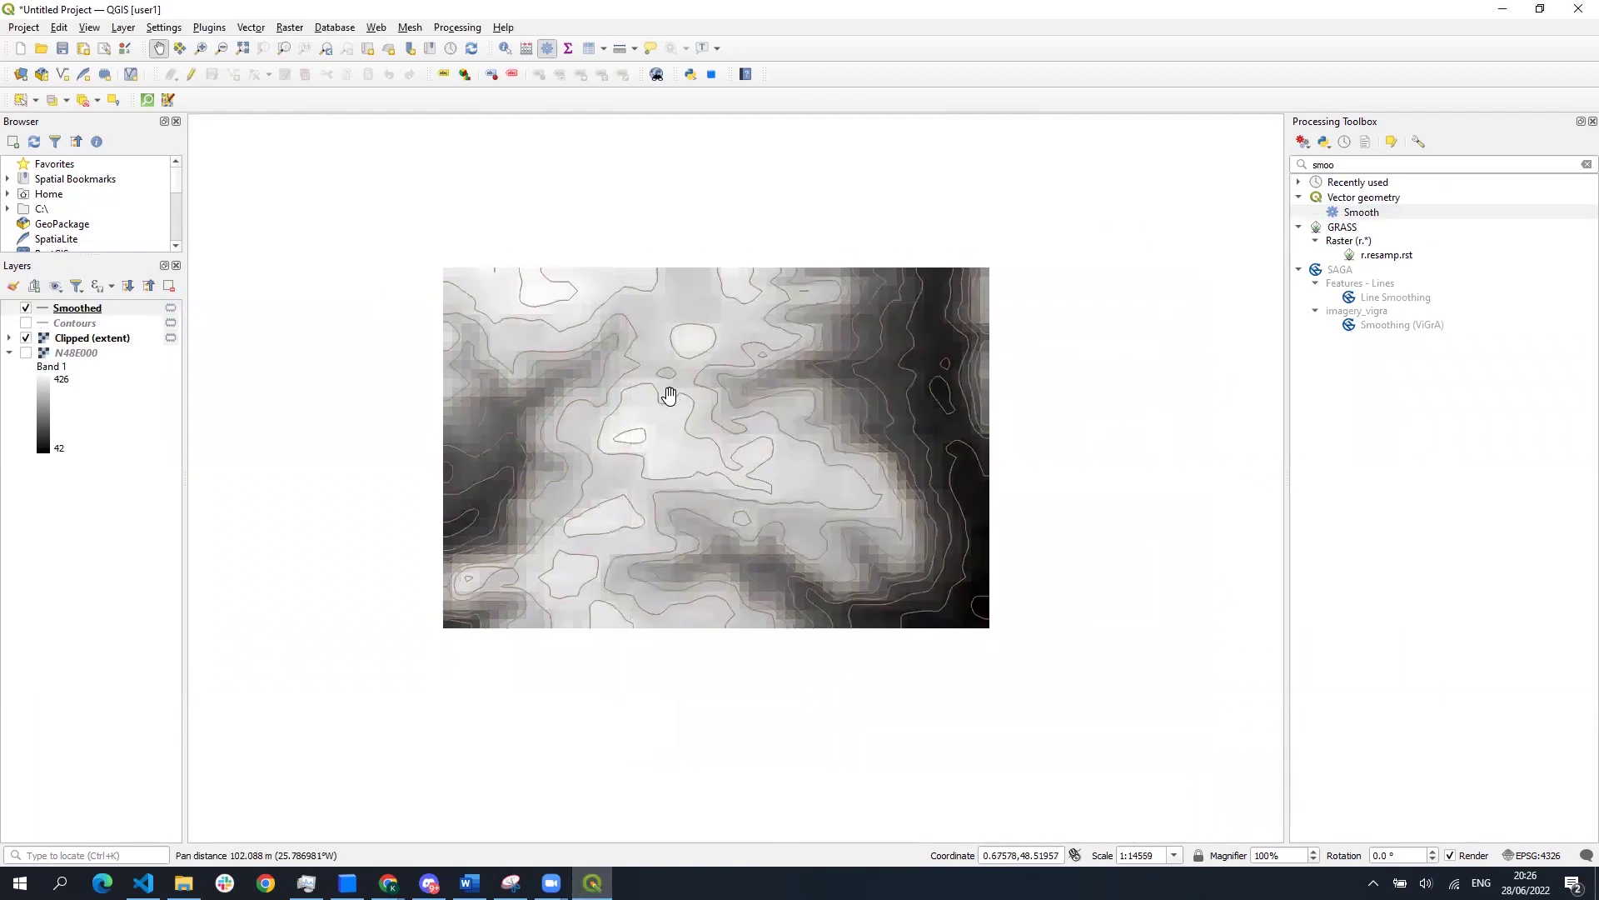
scroll(669, 394, "up", 1)
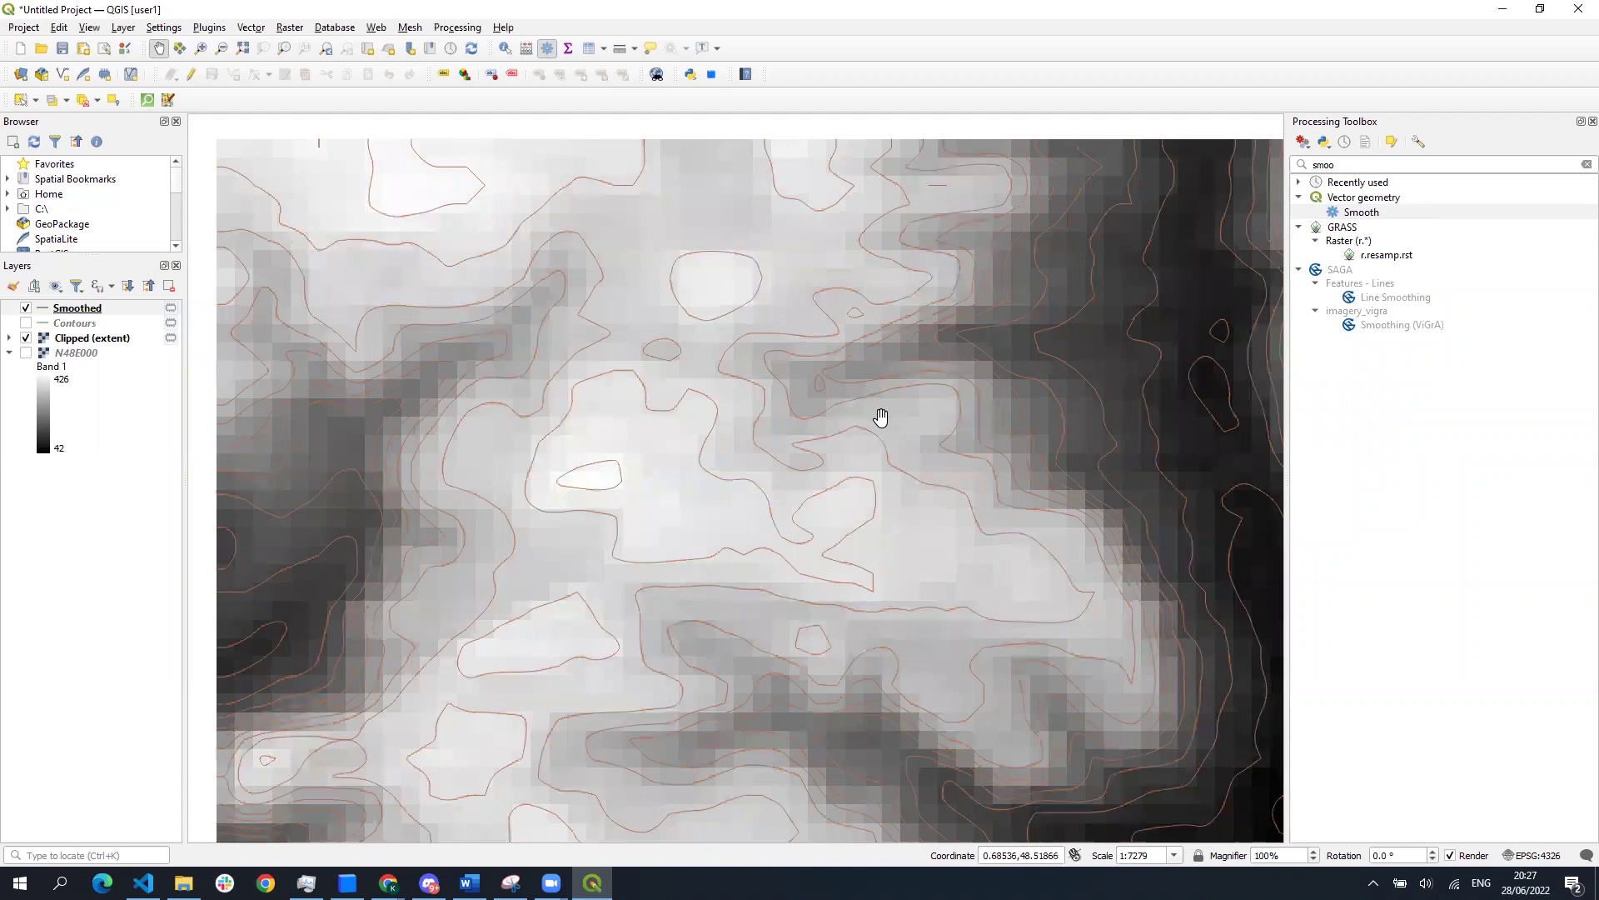
Step: Run Set Z Value with Z taken from the Smoothed layer's ELEV field, creating Z Added
type("sez")
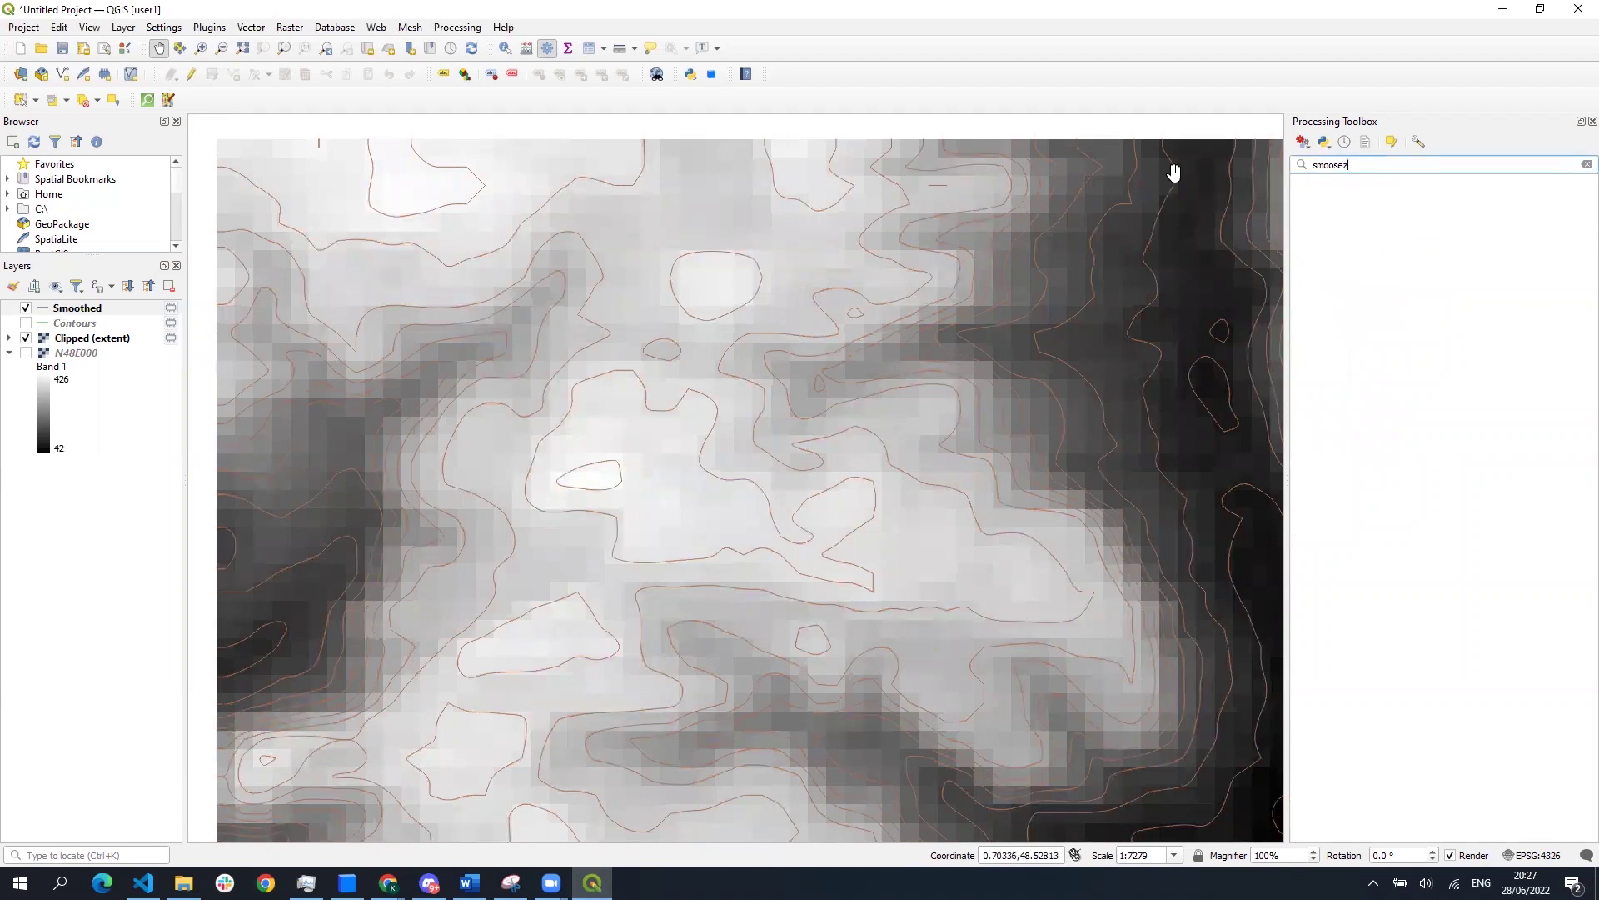
key("BackSpace")
key("BackSpace")
key("BackSpace")
key("BackSpace")
type("et z")
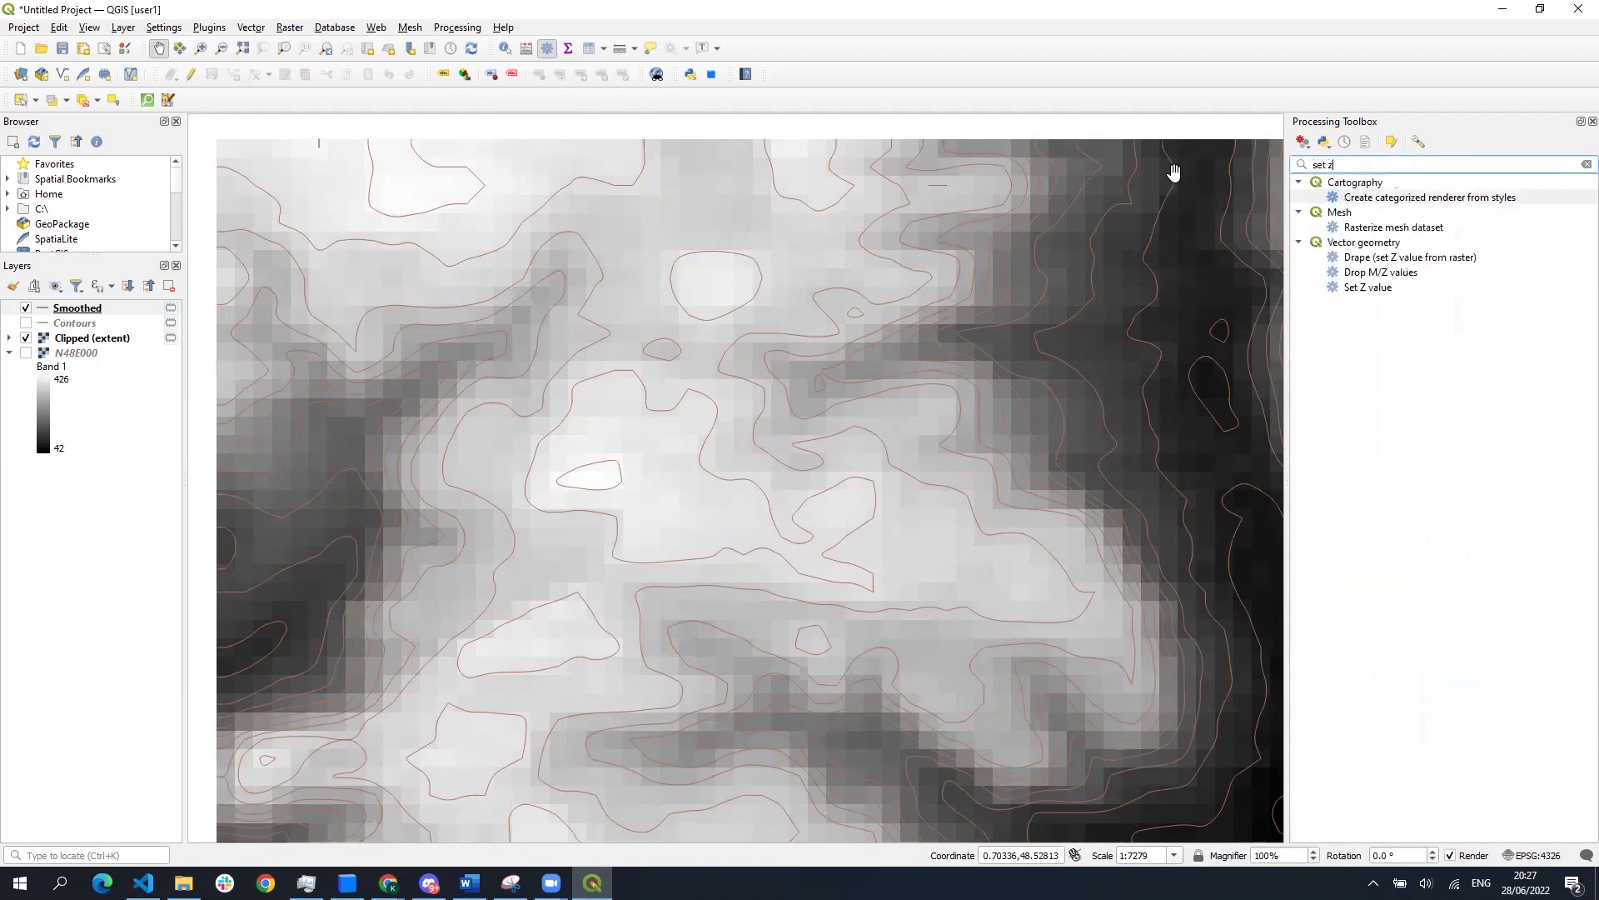
double_click(1367, 288)
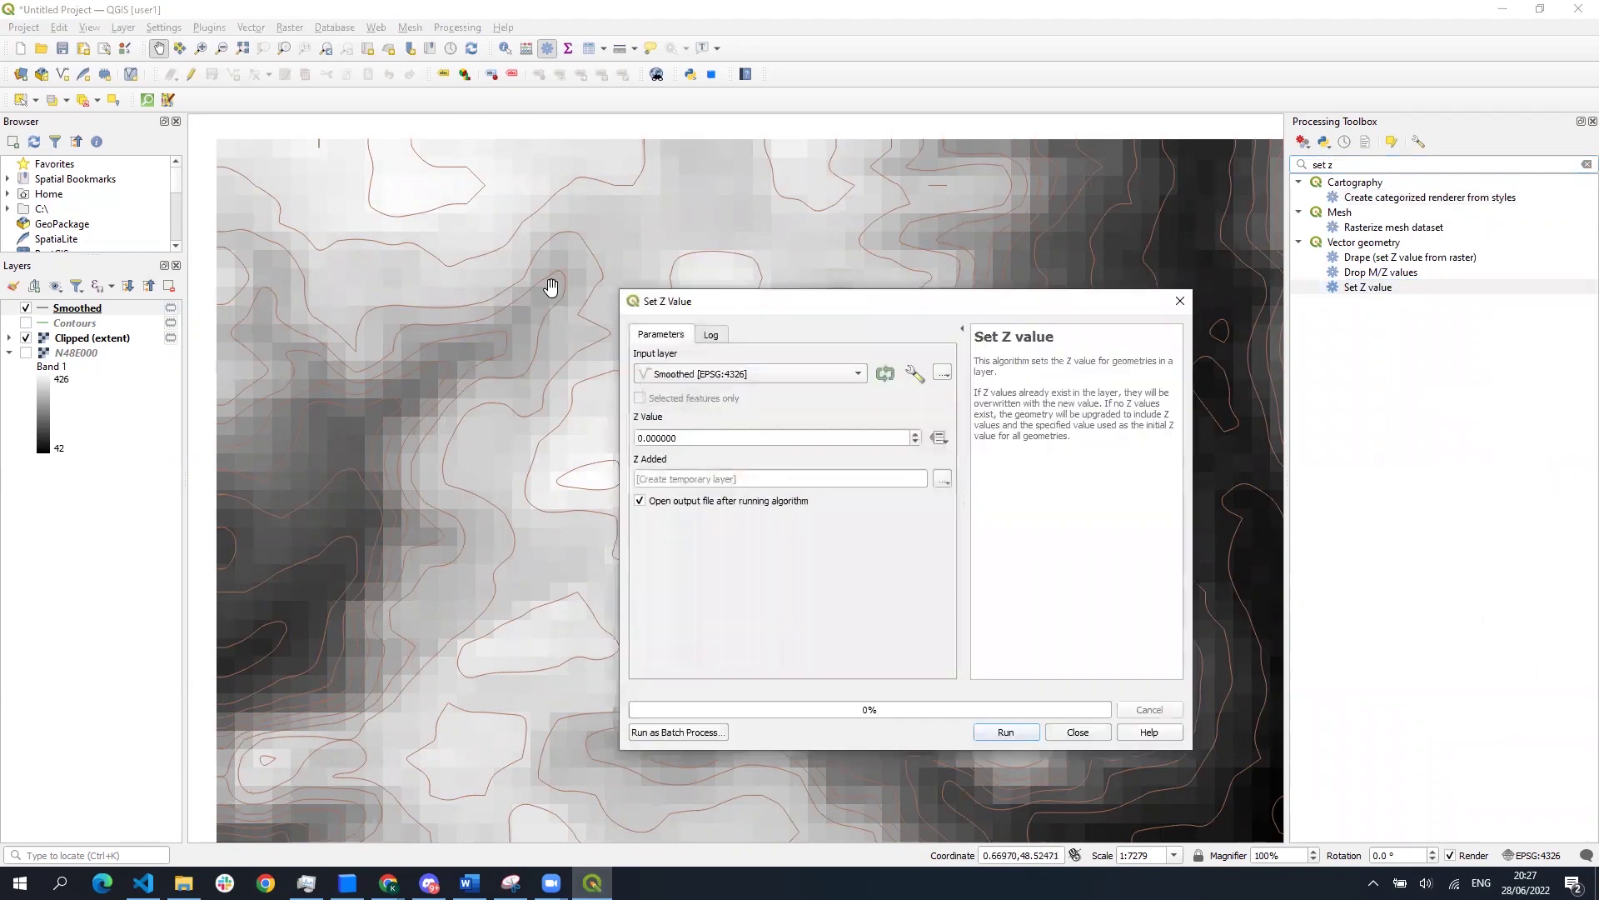
left_click_drag(914, 311, 937, 331)
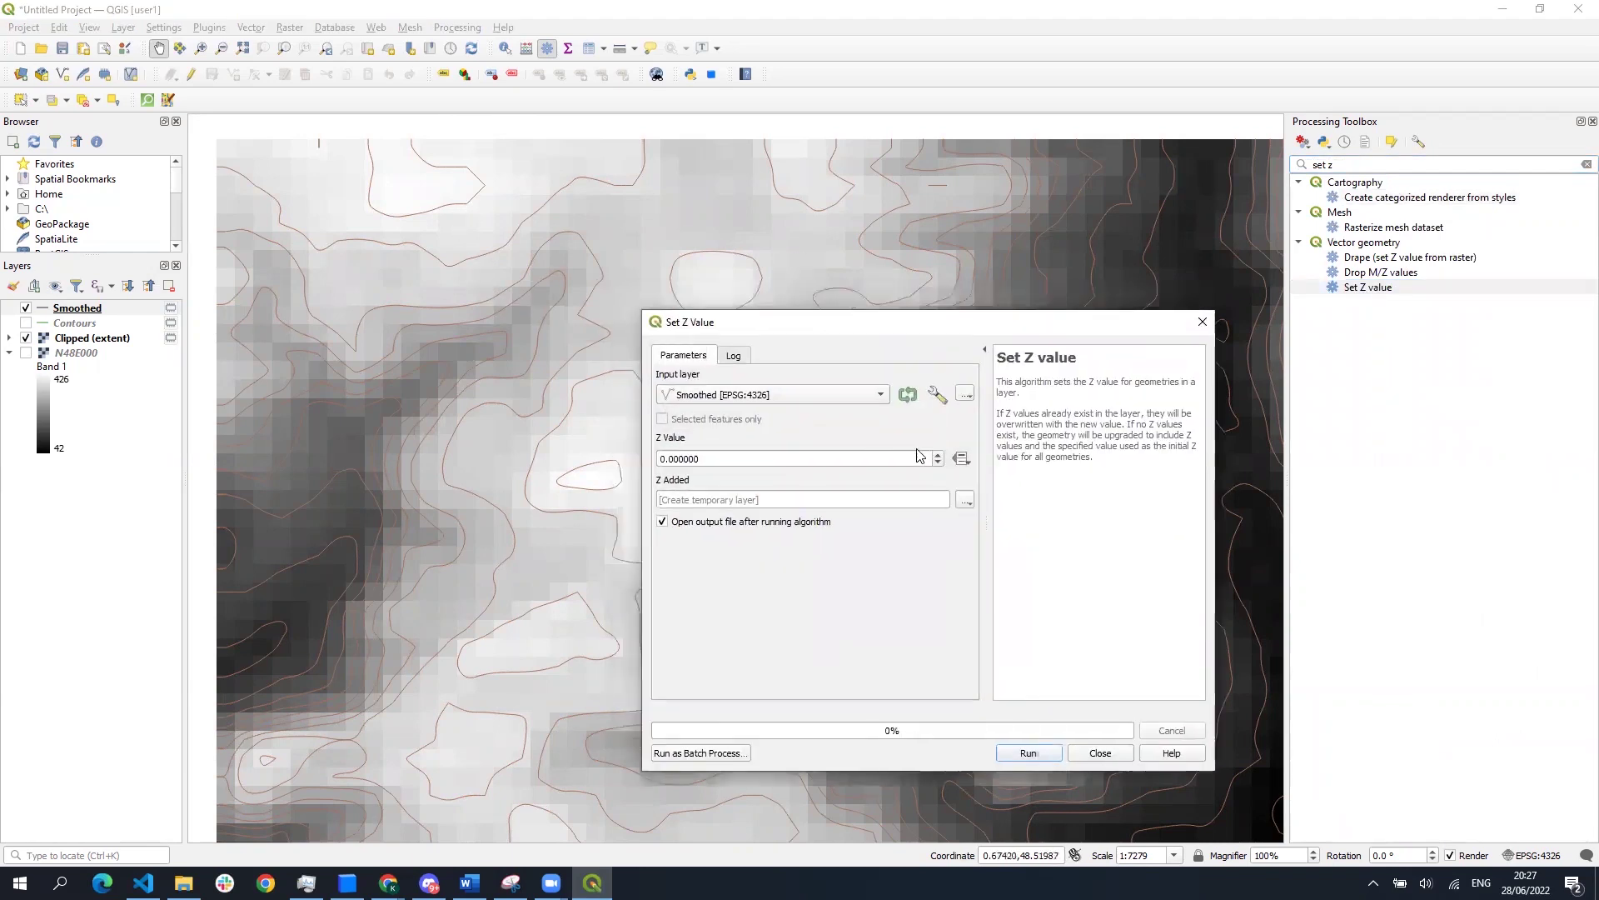
left_click(960, 458)
mouse_move(1067, 538)
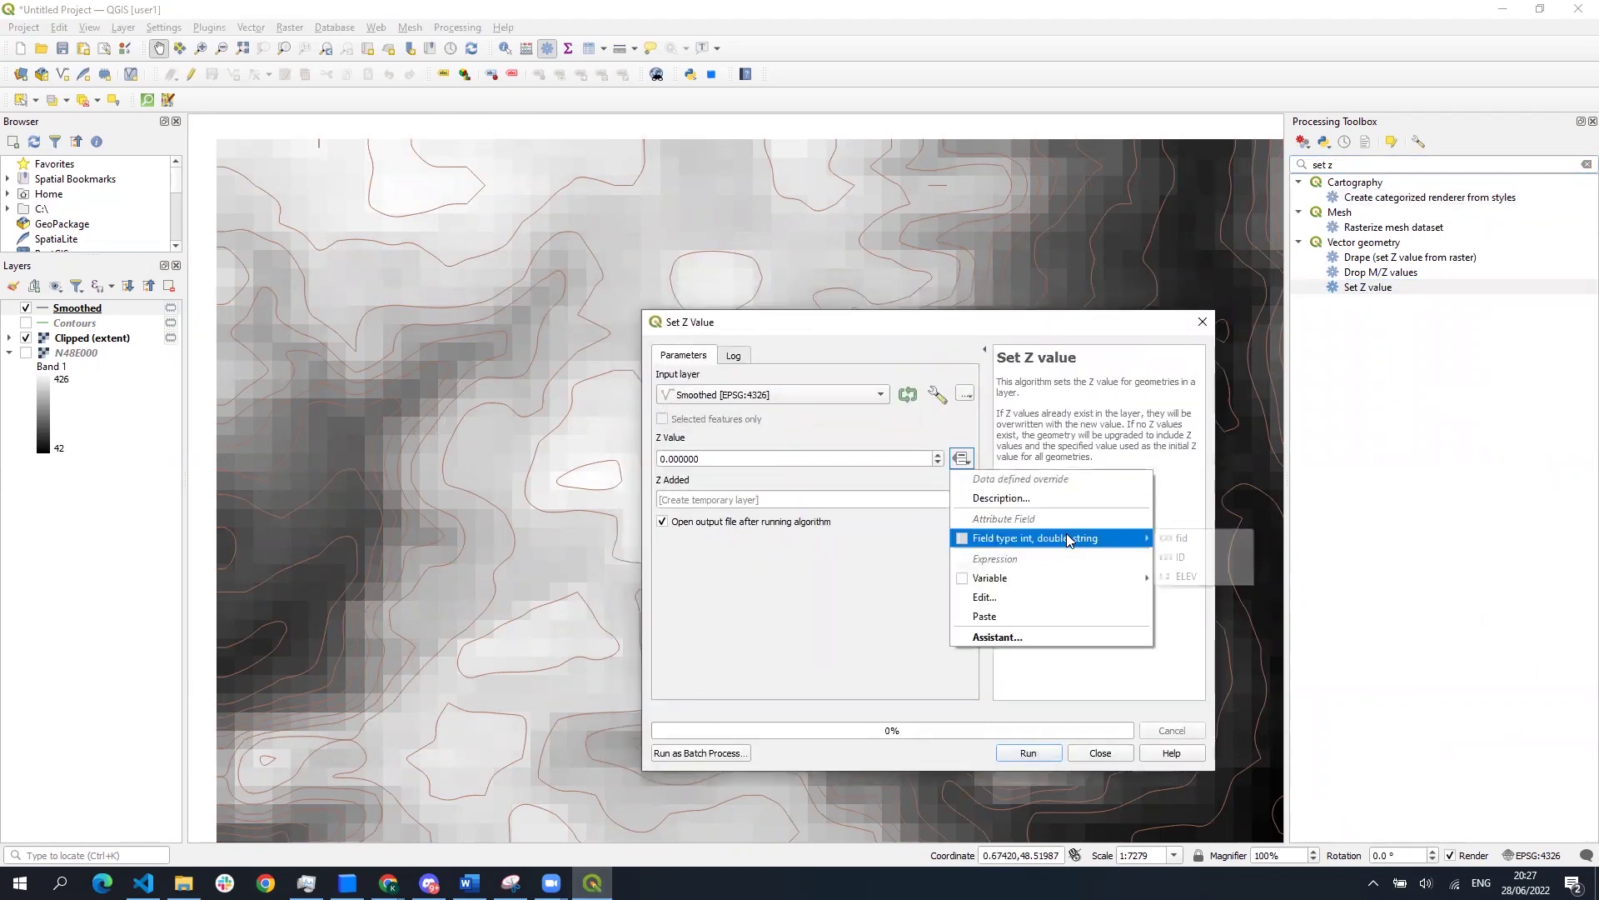
left_click(1202, 578)
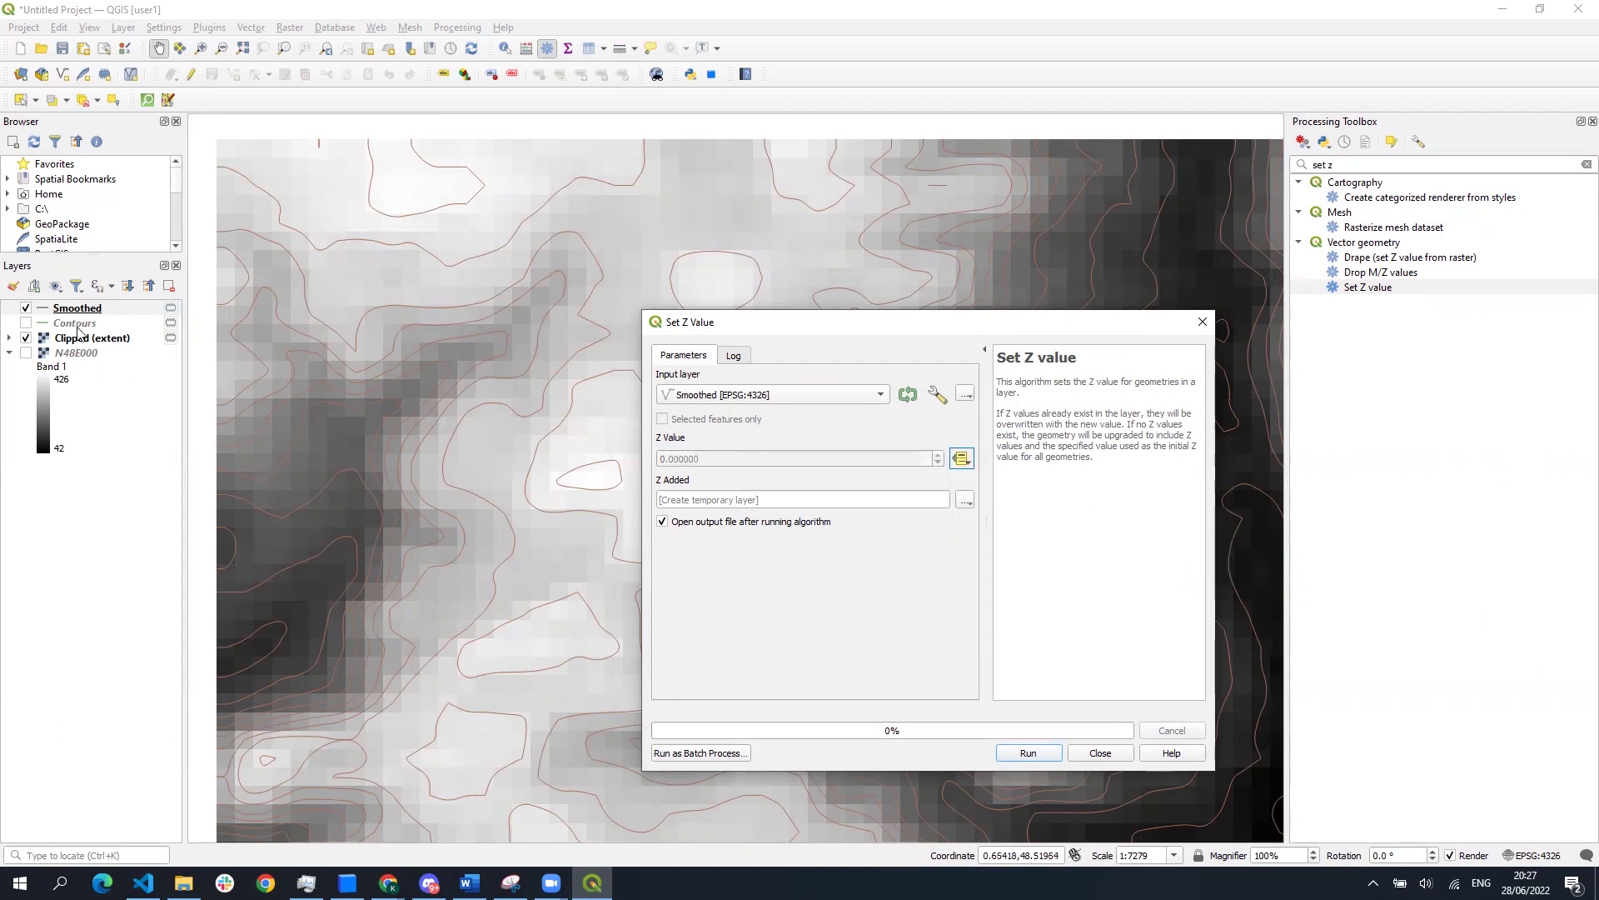
left_click(1030, 754)
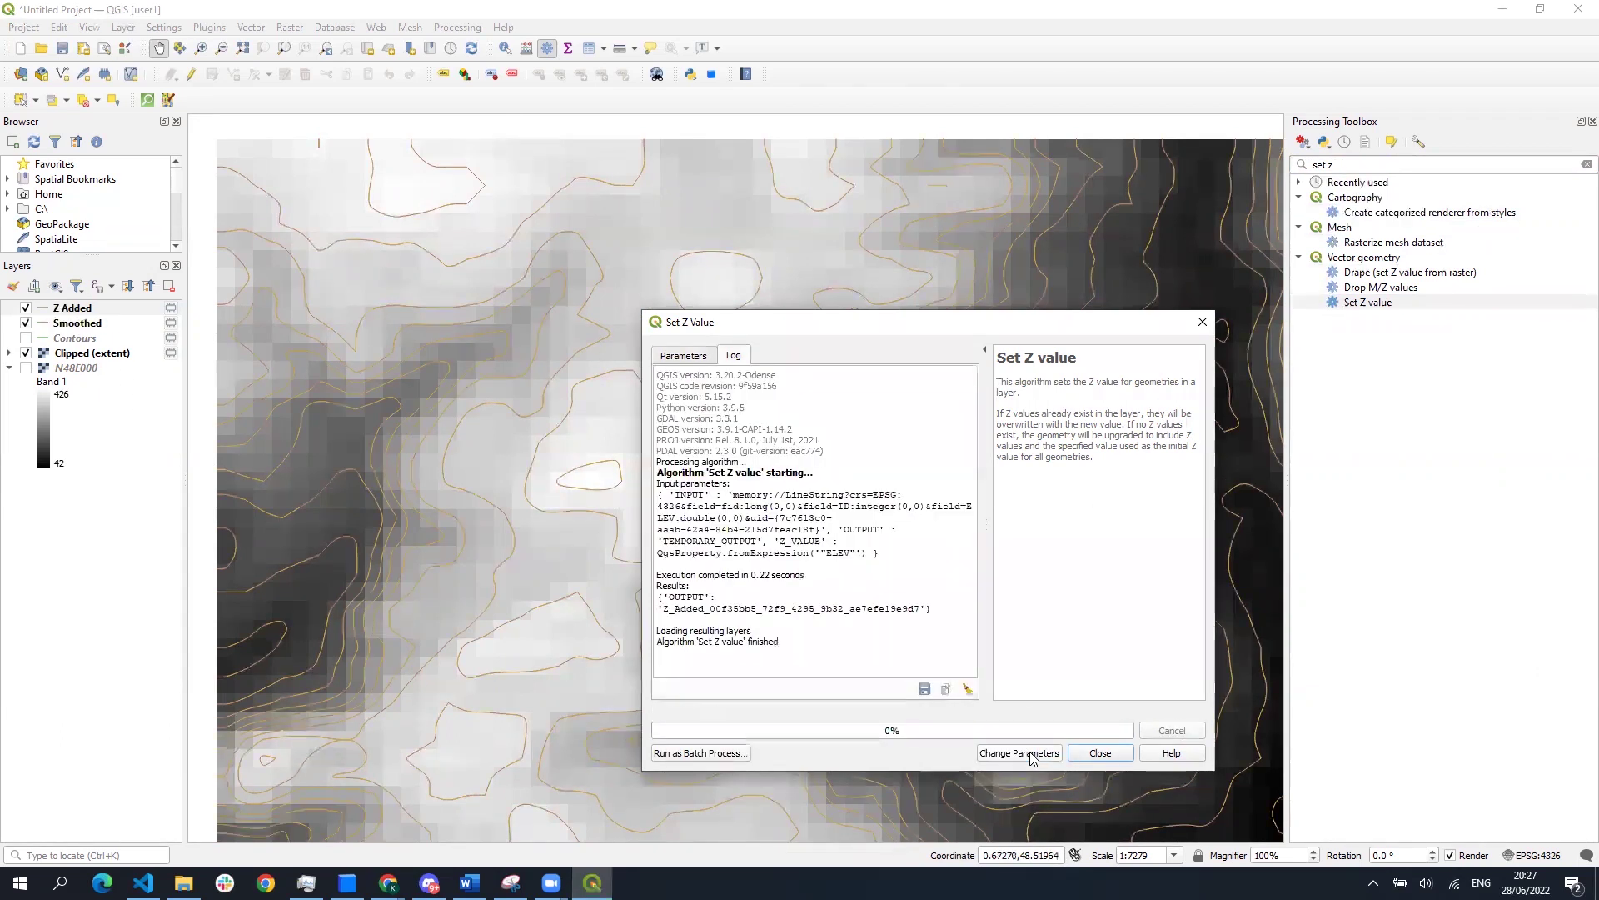
left_click(1202, 323)
Step: Sort the Smoothed attribute table by ELEV to confirm values reach 260
left_click(94, 323)
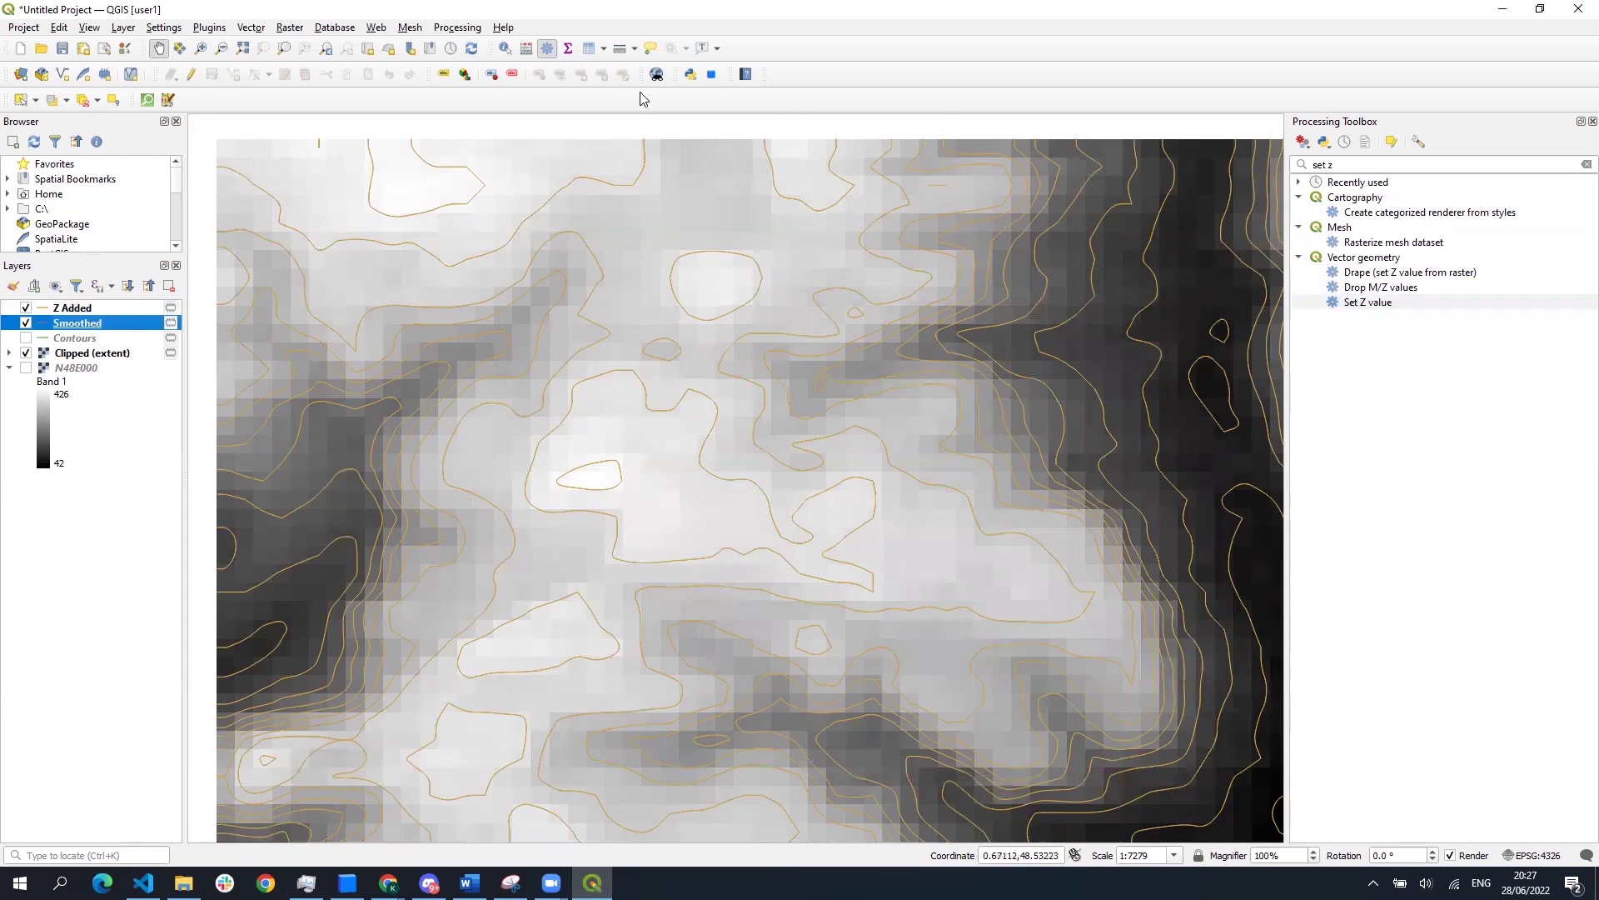
left_click(590, 50)
left_click_drag(646, 286, 647, 336)
left_click(621, 265)
left_click(626, 265)
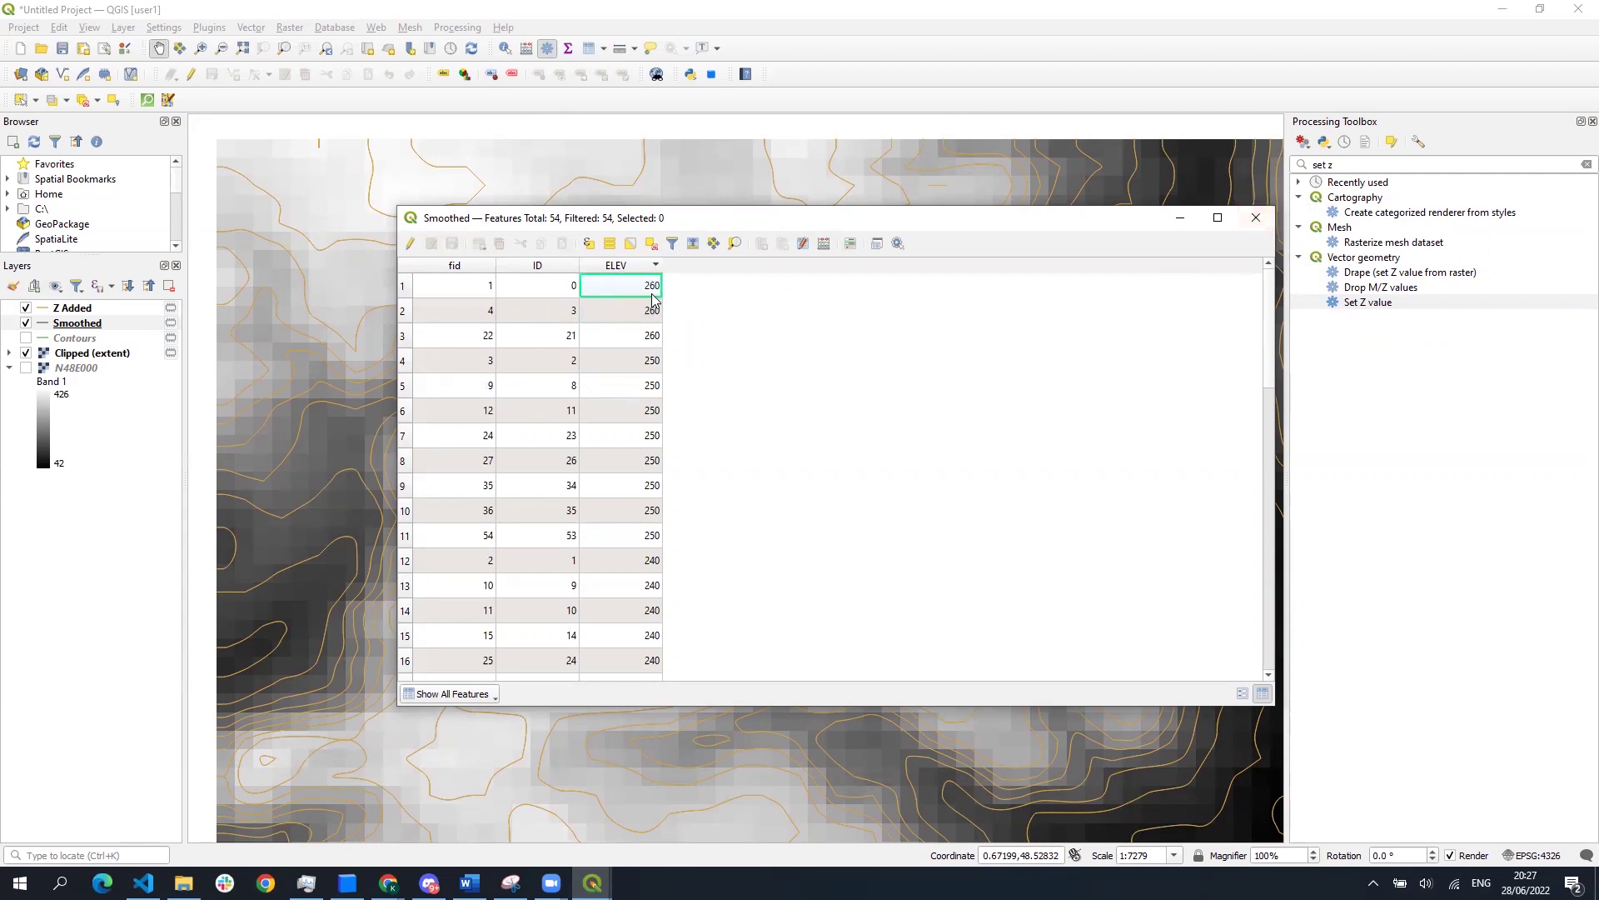
left_click(1255, 216)
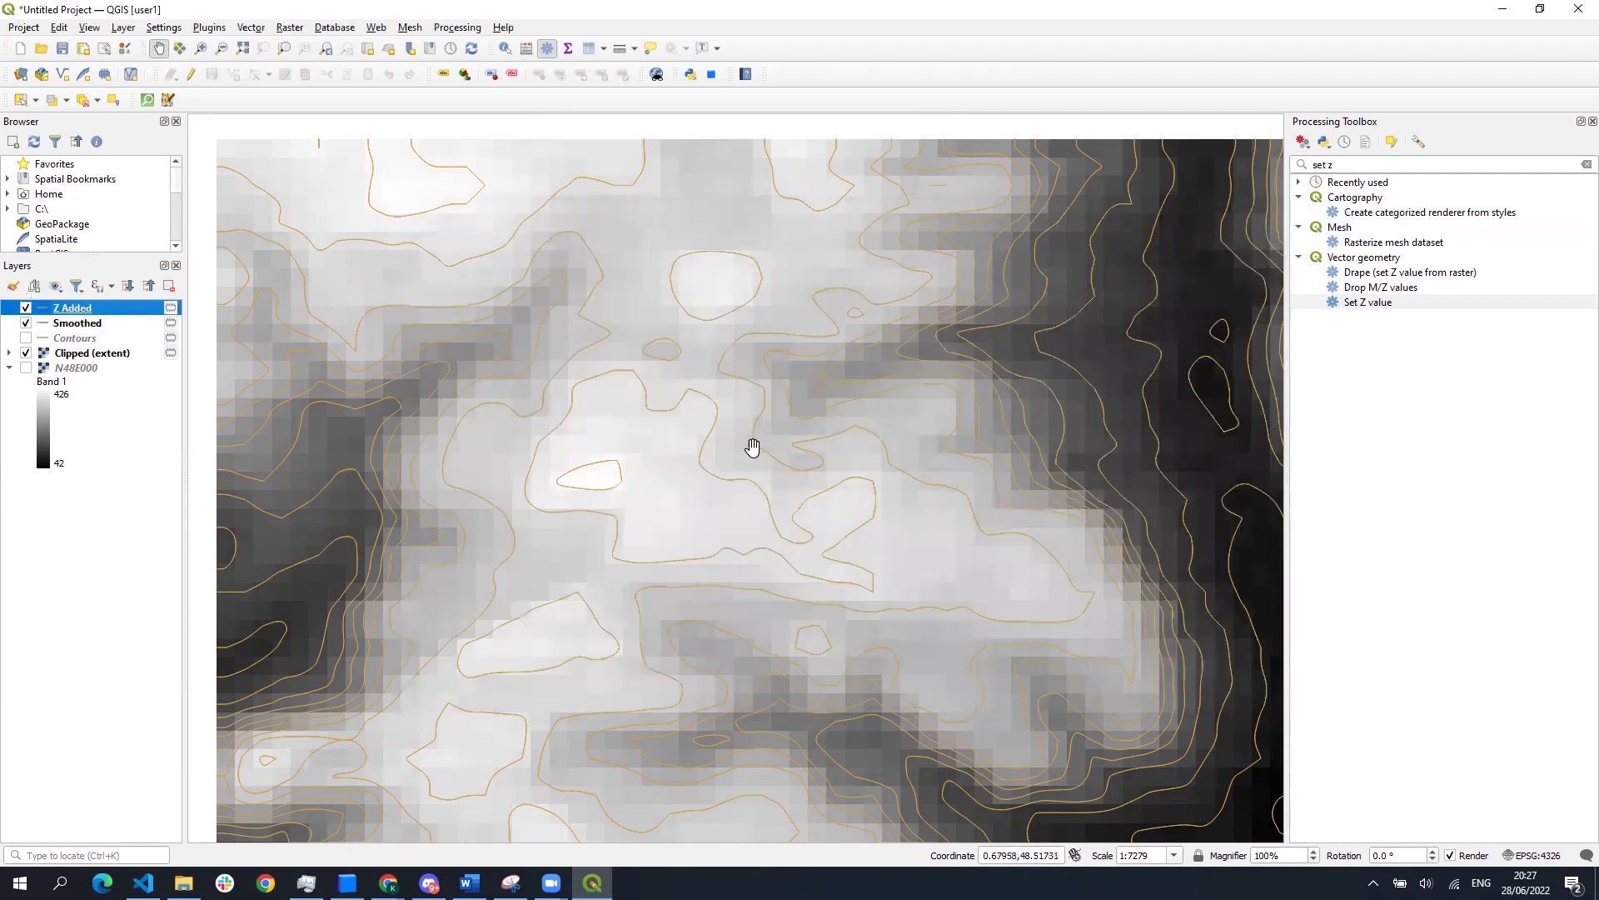
key("alt+Tab")
Step: Create a new Speckle stream named 'contours'
left_click(290, 10)
left_click(120, 157)
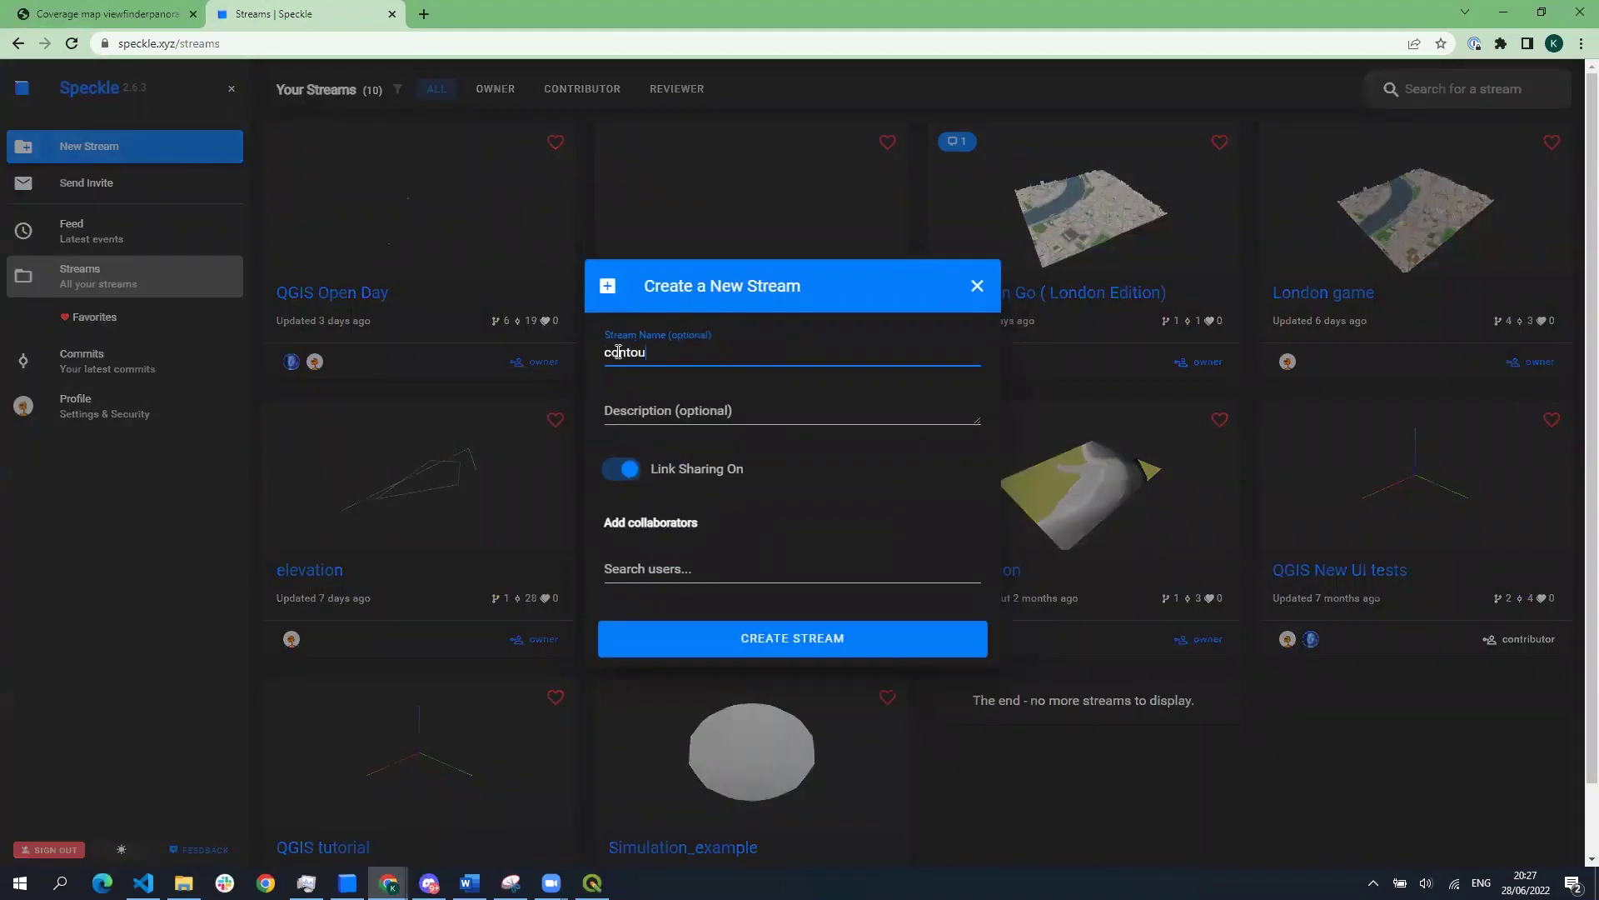
left_click(756, 638)
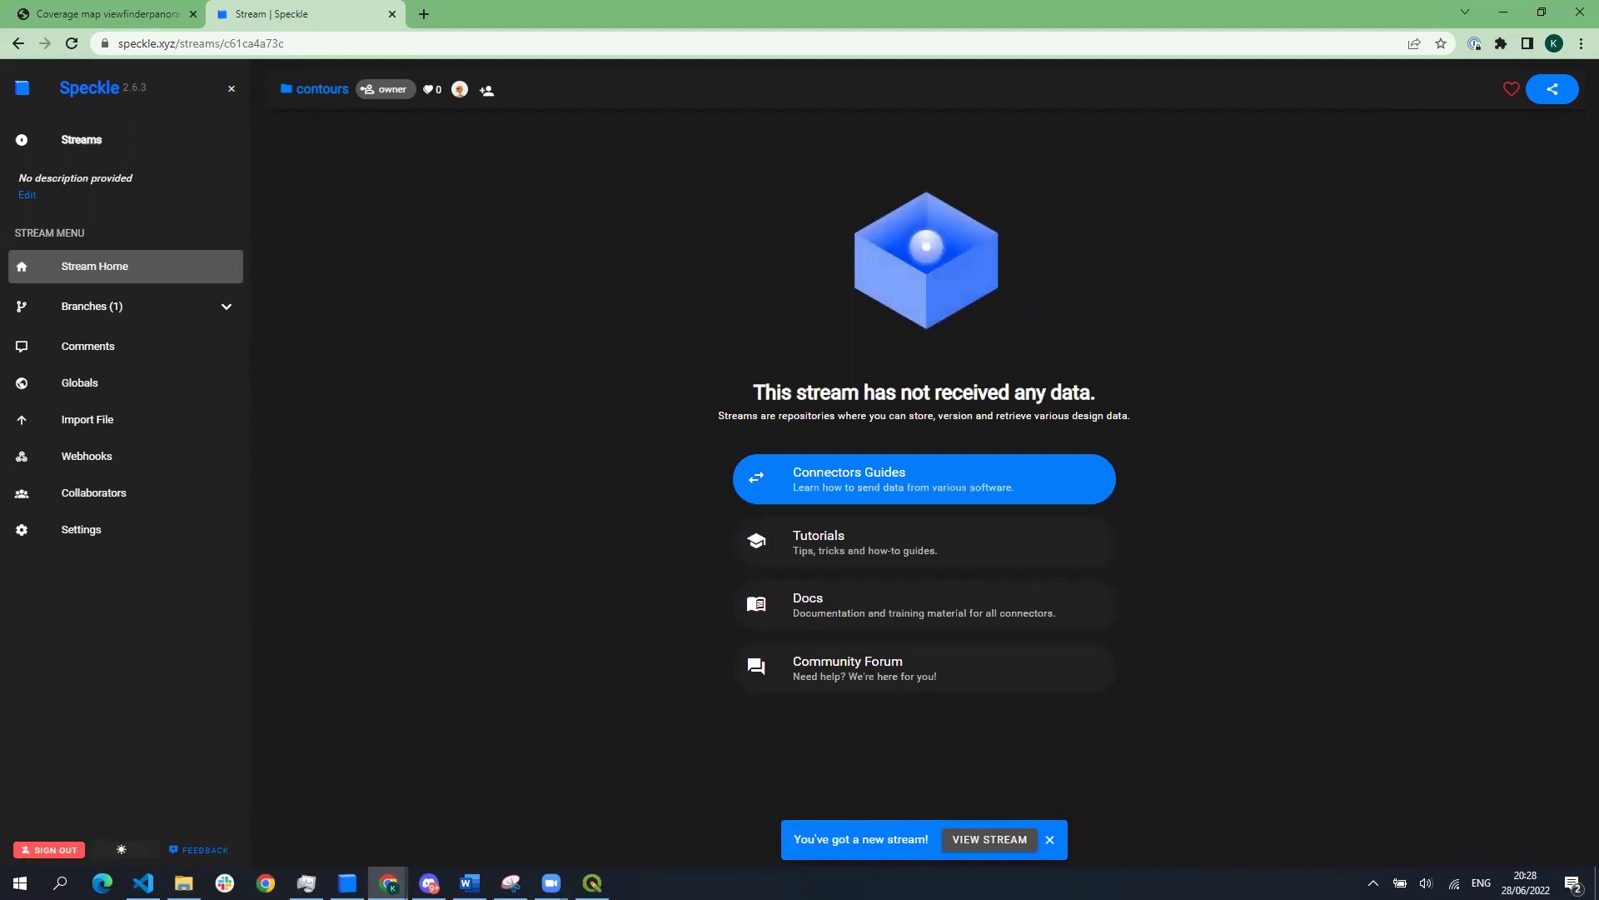
Step: Open and enlarge the SpeckleQGIS panel to add a stream
key("alt+Tab")
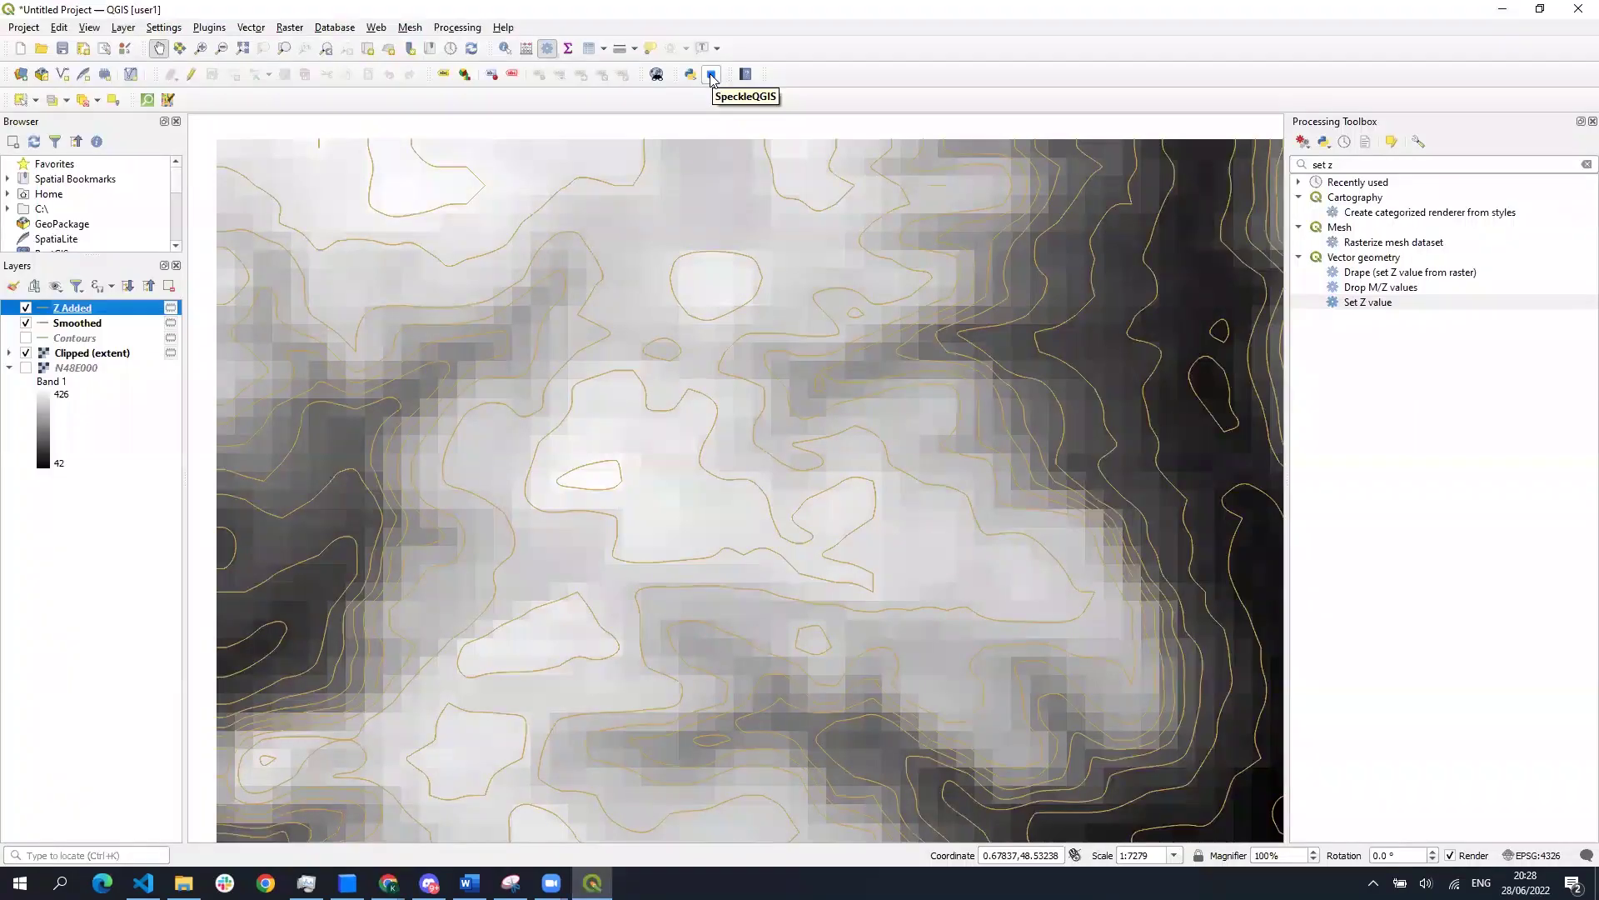
left_click(712, 79)
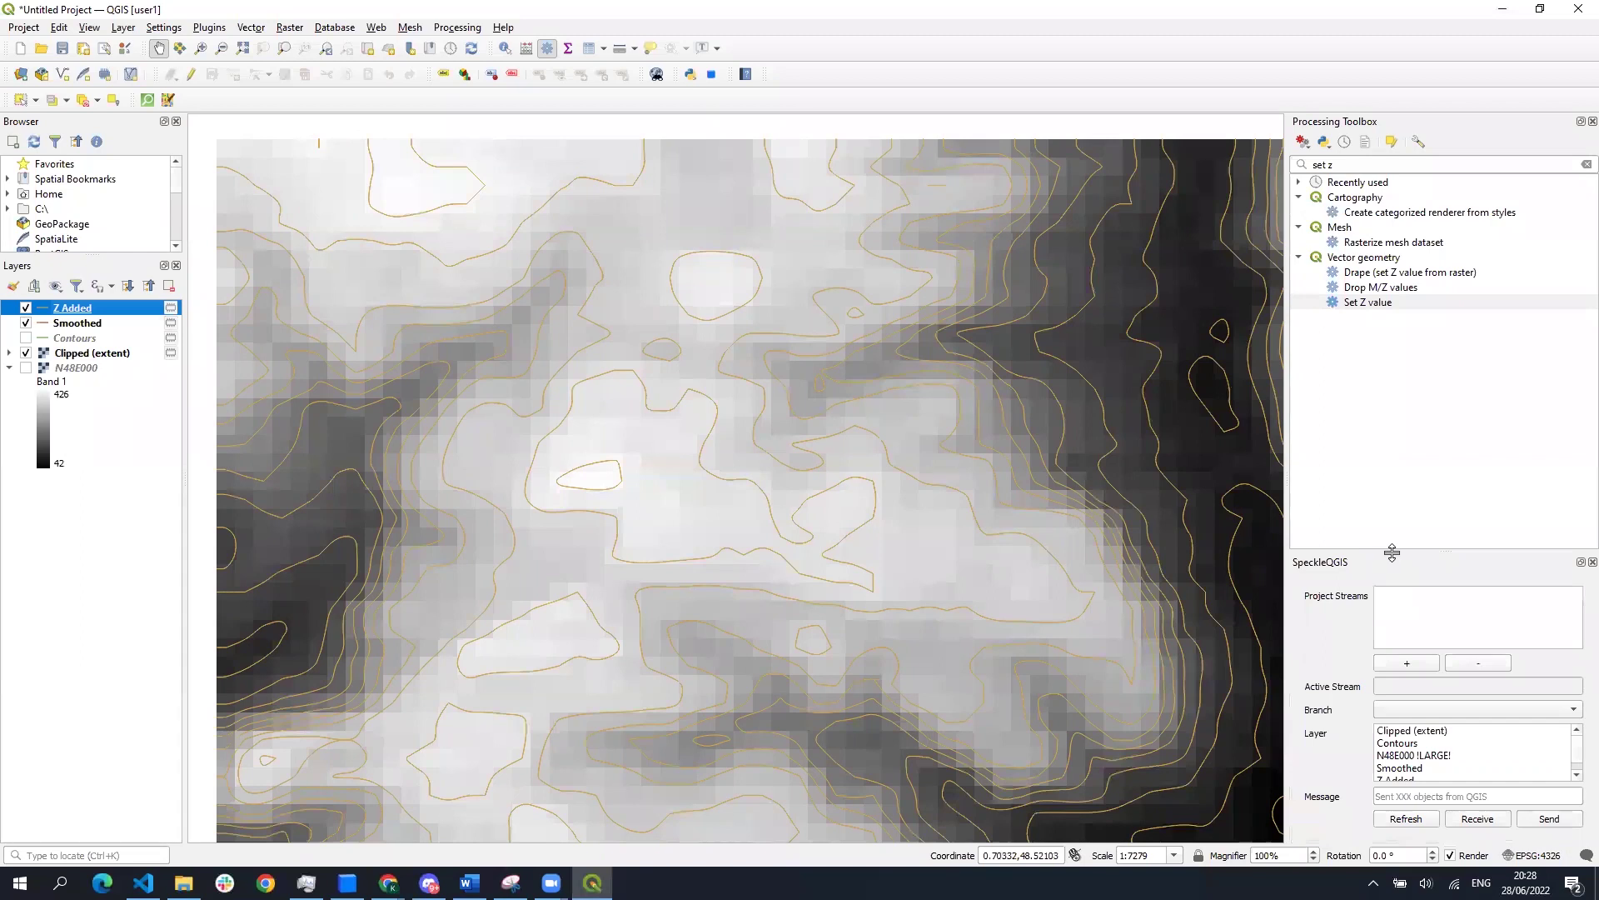
left_click_drag(1388, 543, 1422, 240)
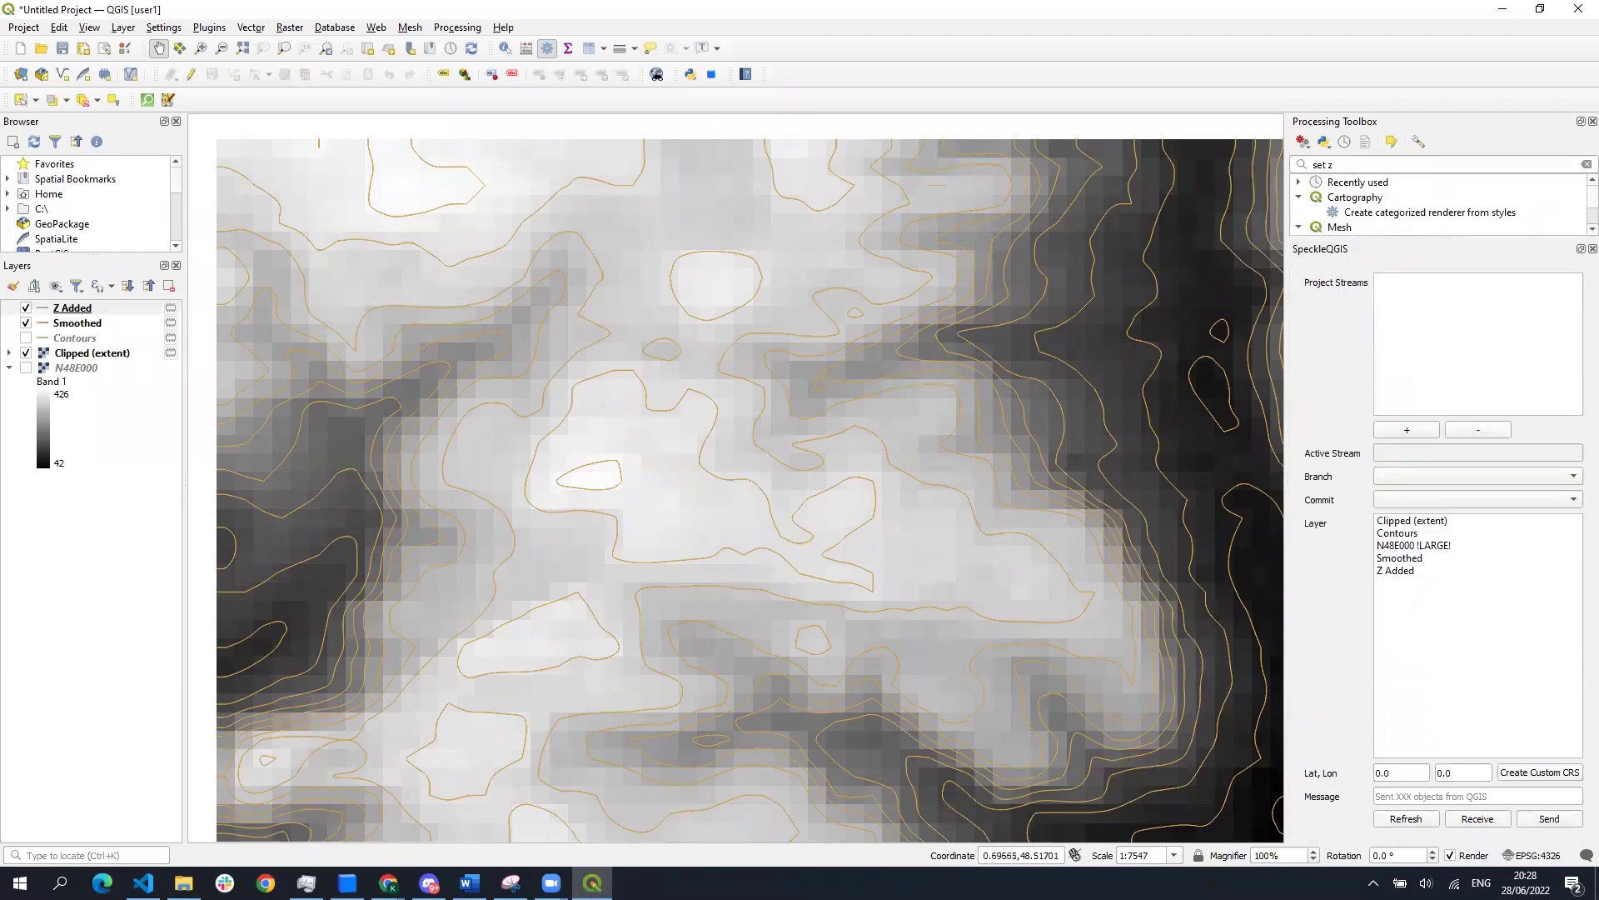
left_click(1407, 430)
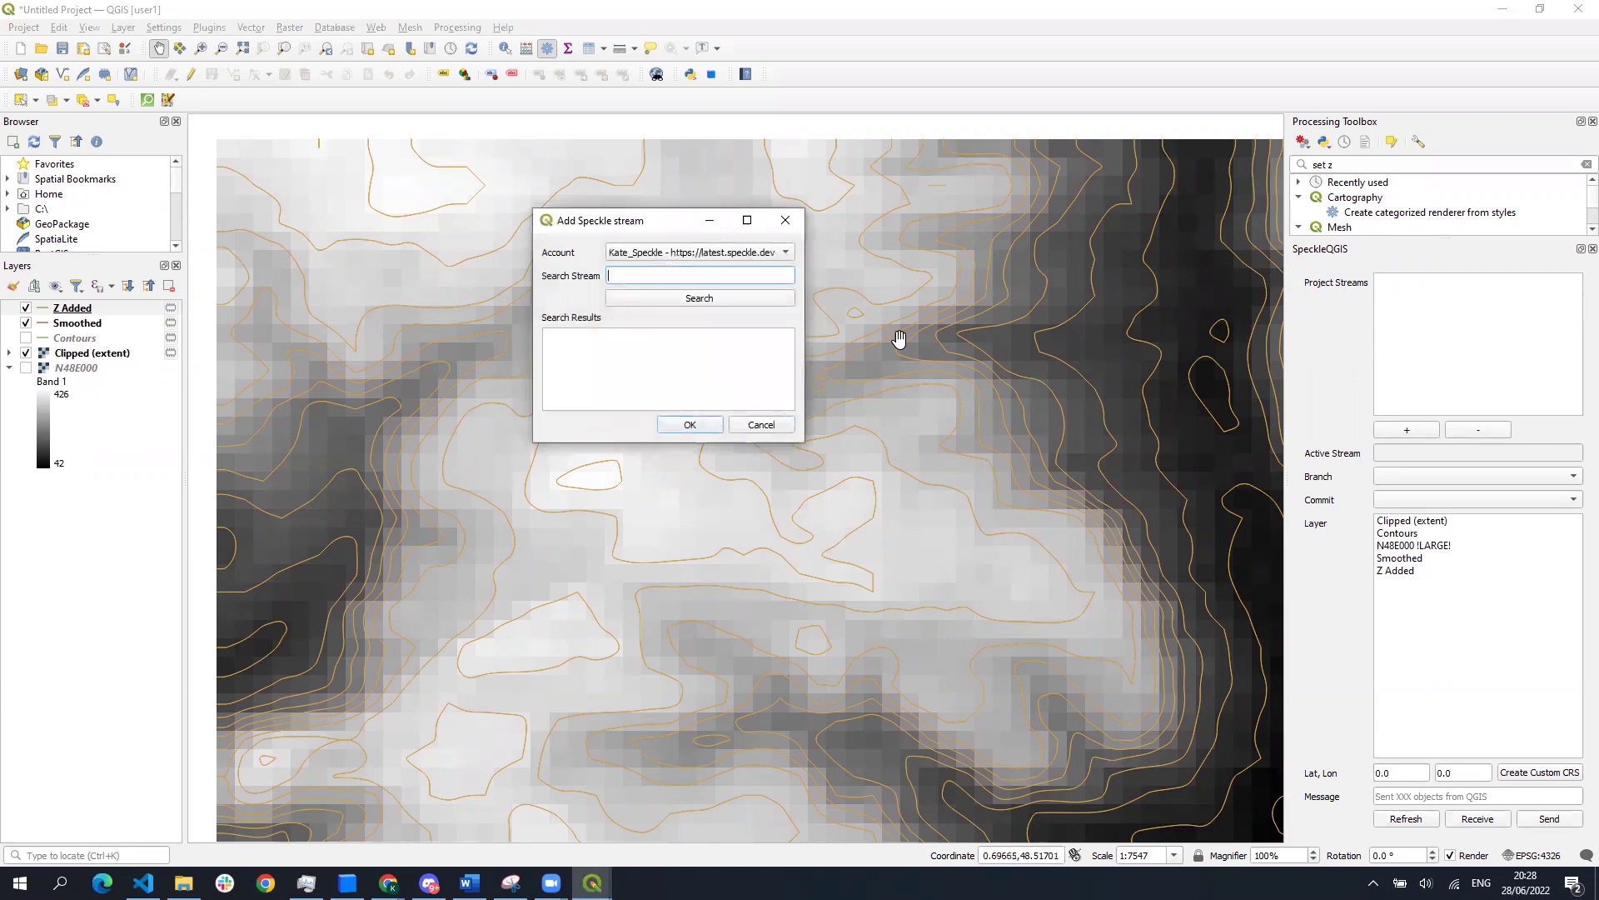
Step: Add the contours stream from the speckle.xyz account and make it active on main
left_click(691, 302)
left_click(708, 254)
left_click(709, 267)
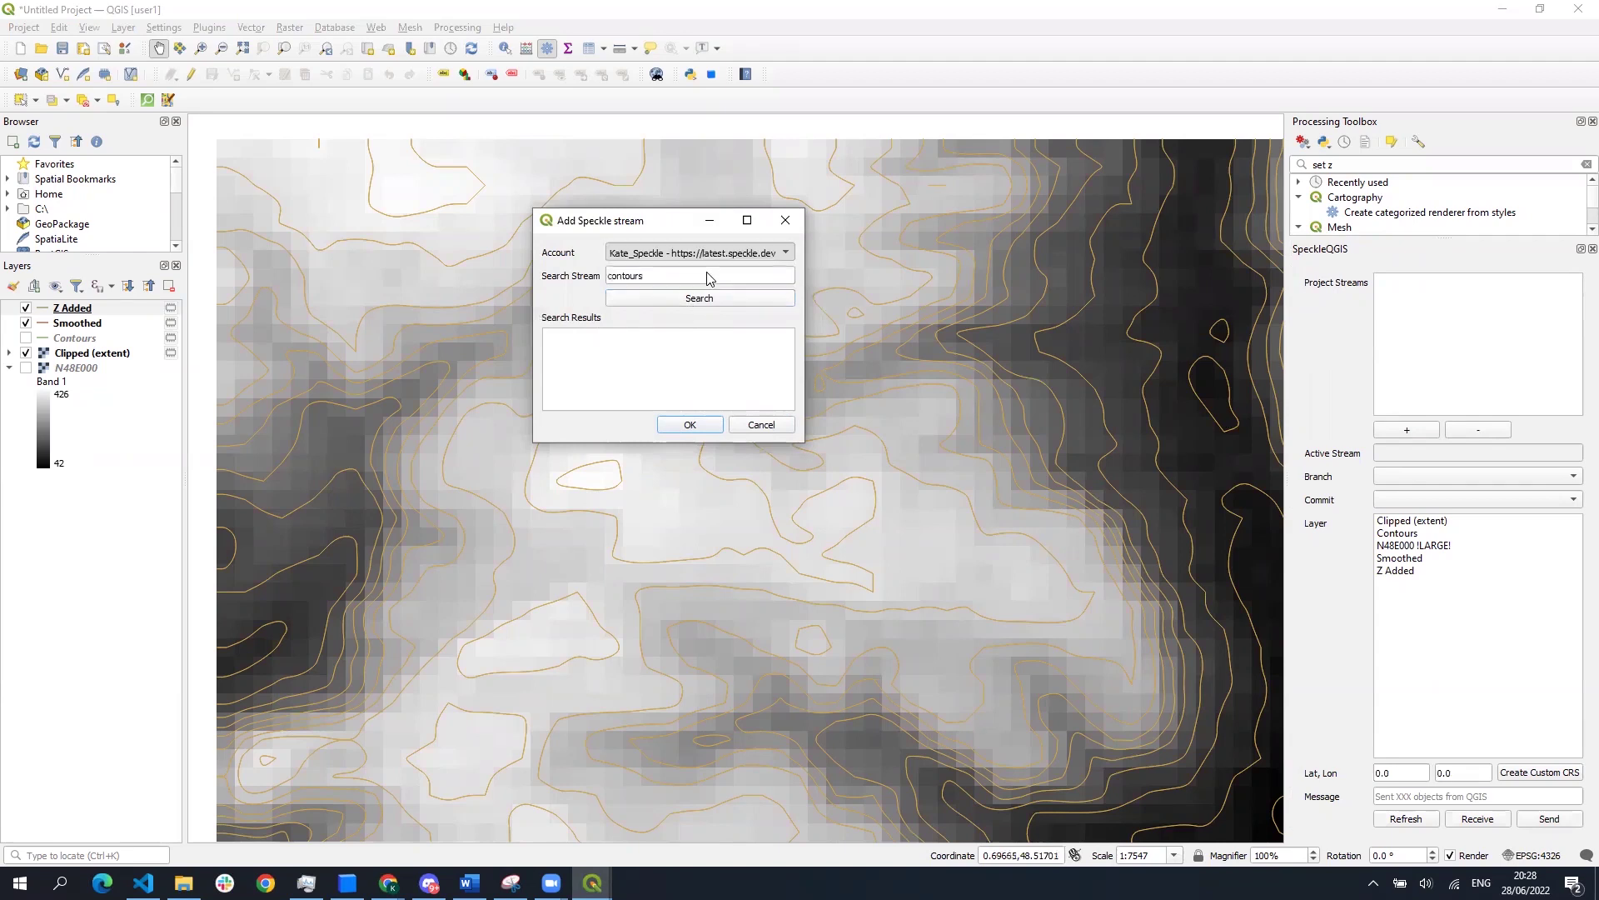
left_click(709, 279)
left_click(705, 300)
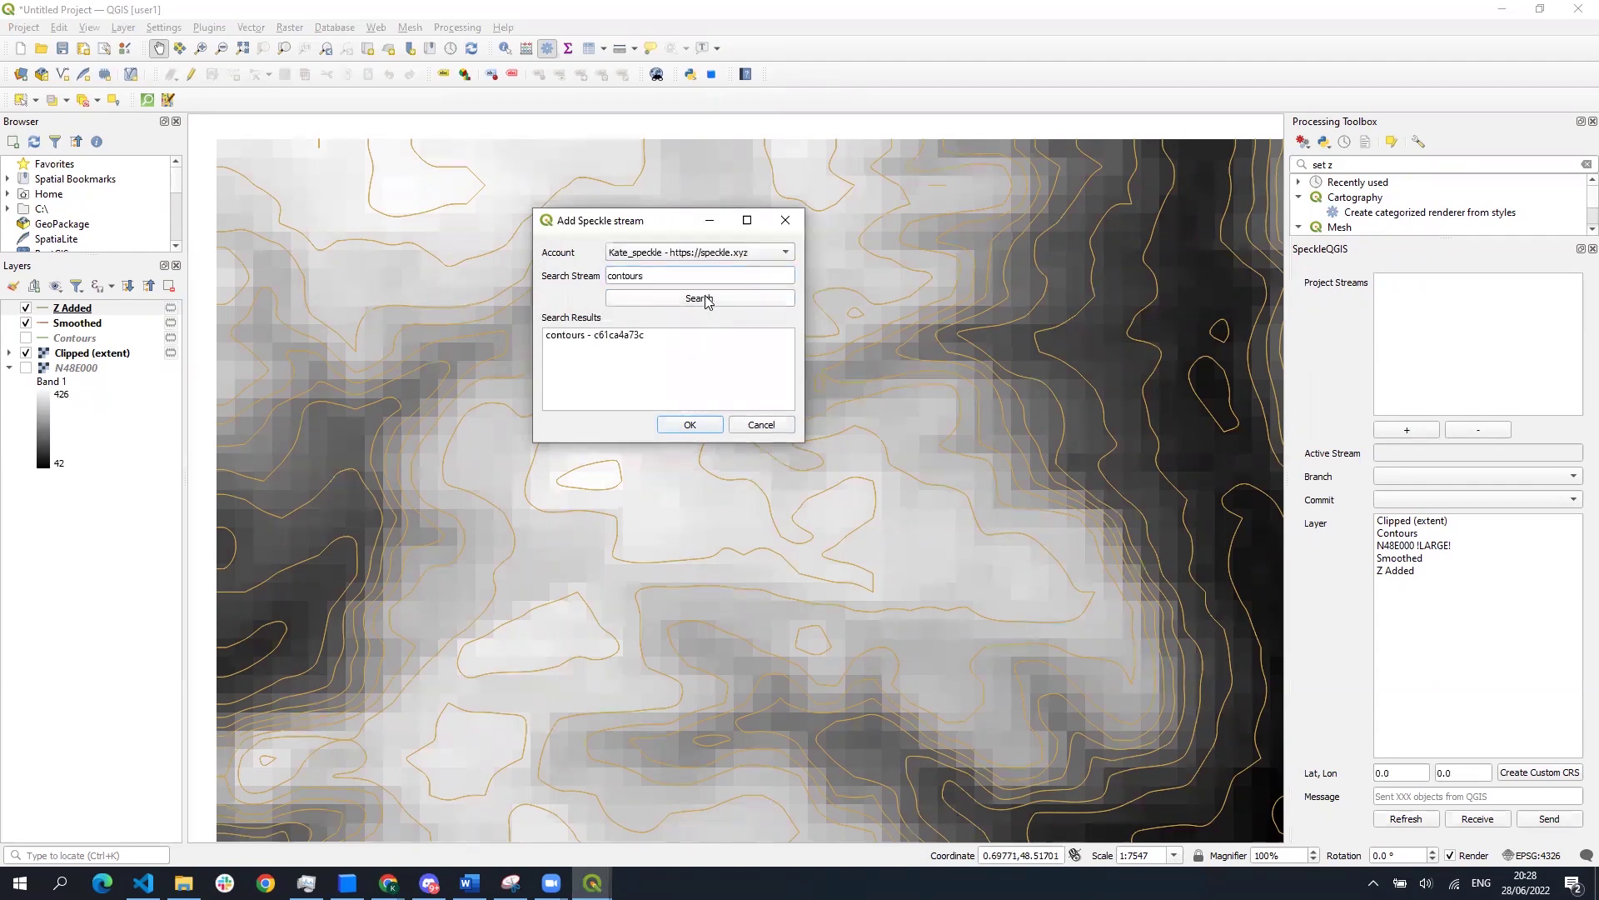
left_click(658, 342)
left_click(690, 425)
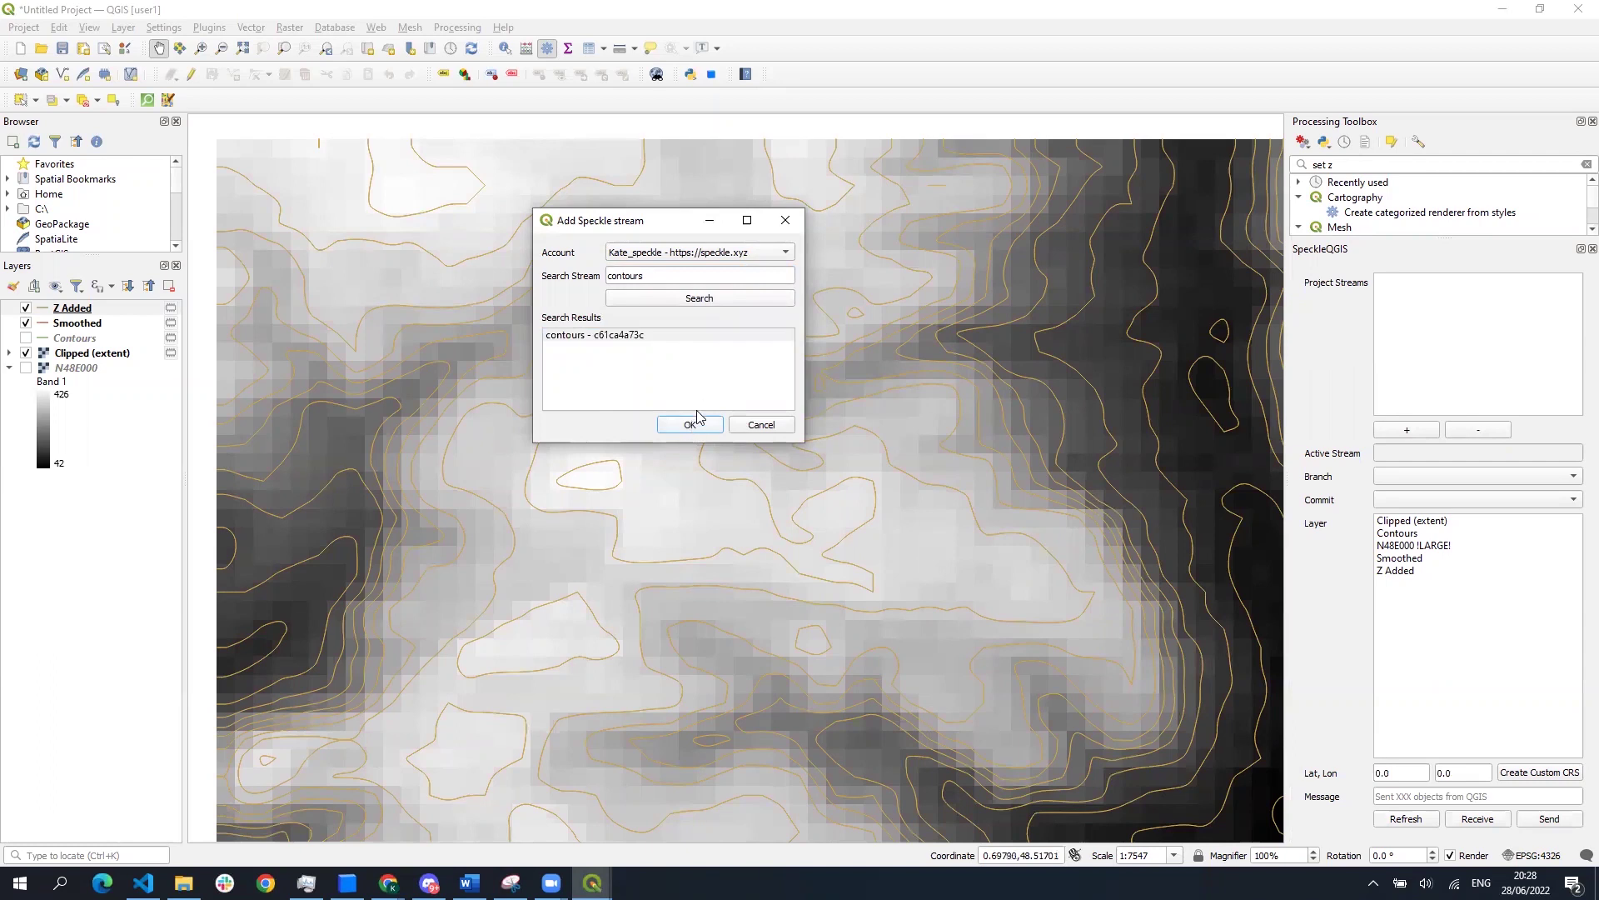
left_click(1406, 281)
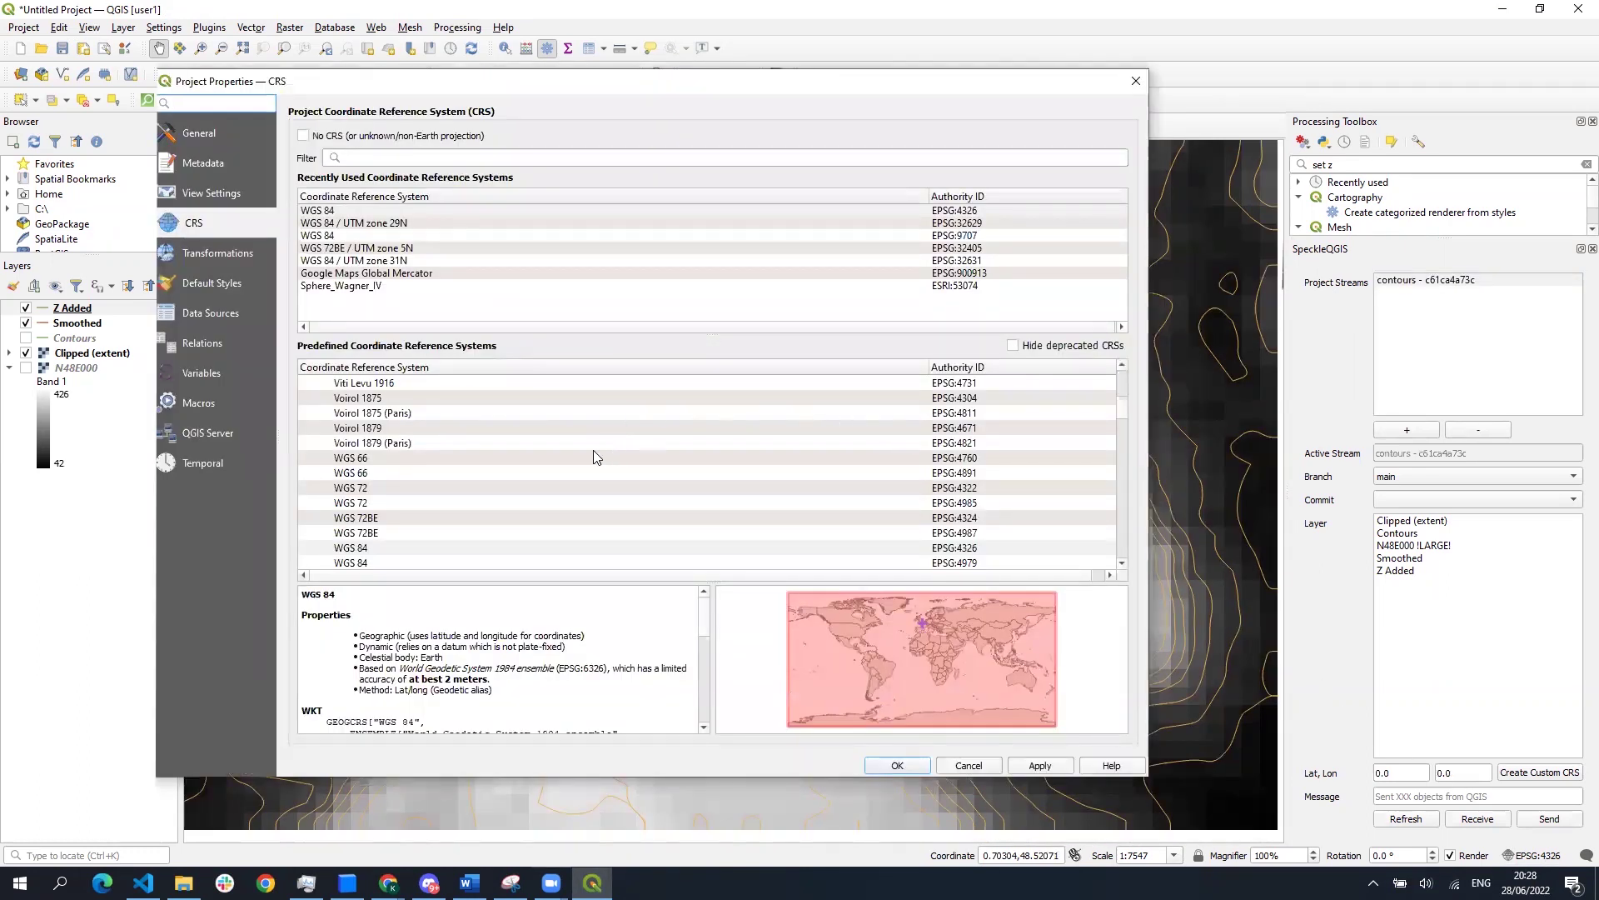
Step: Set the project CRS to WGS 84 / UTM zone 31N (EPSG:32631) and apply it
left_click_drag(345, 637, 403, 635)
left_click(413, 615)
left_click(380, 260)
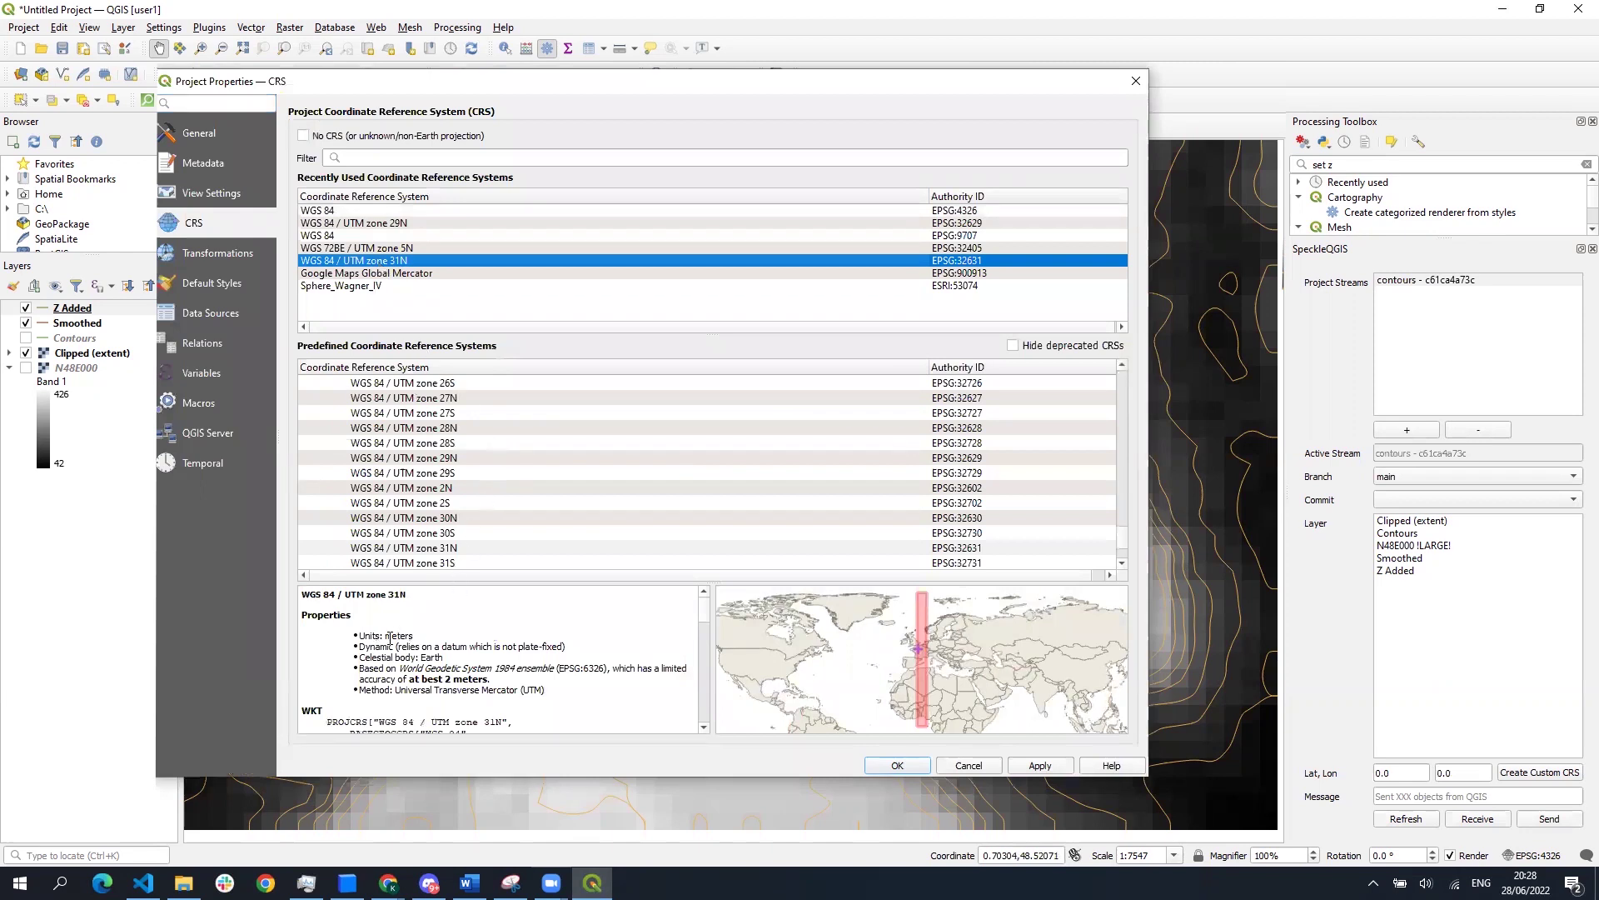
left_click_drag(360, 637, 411, 637)
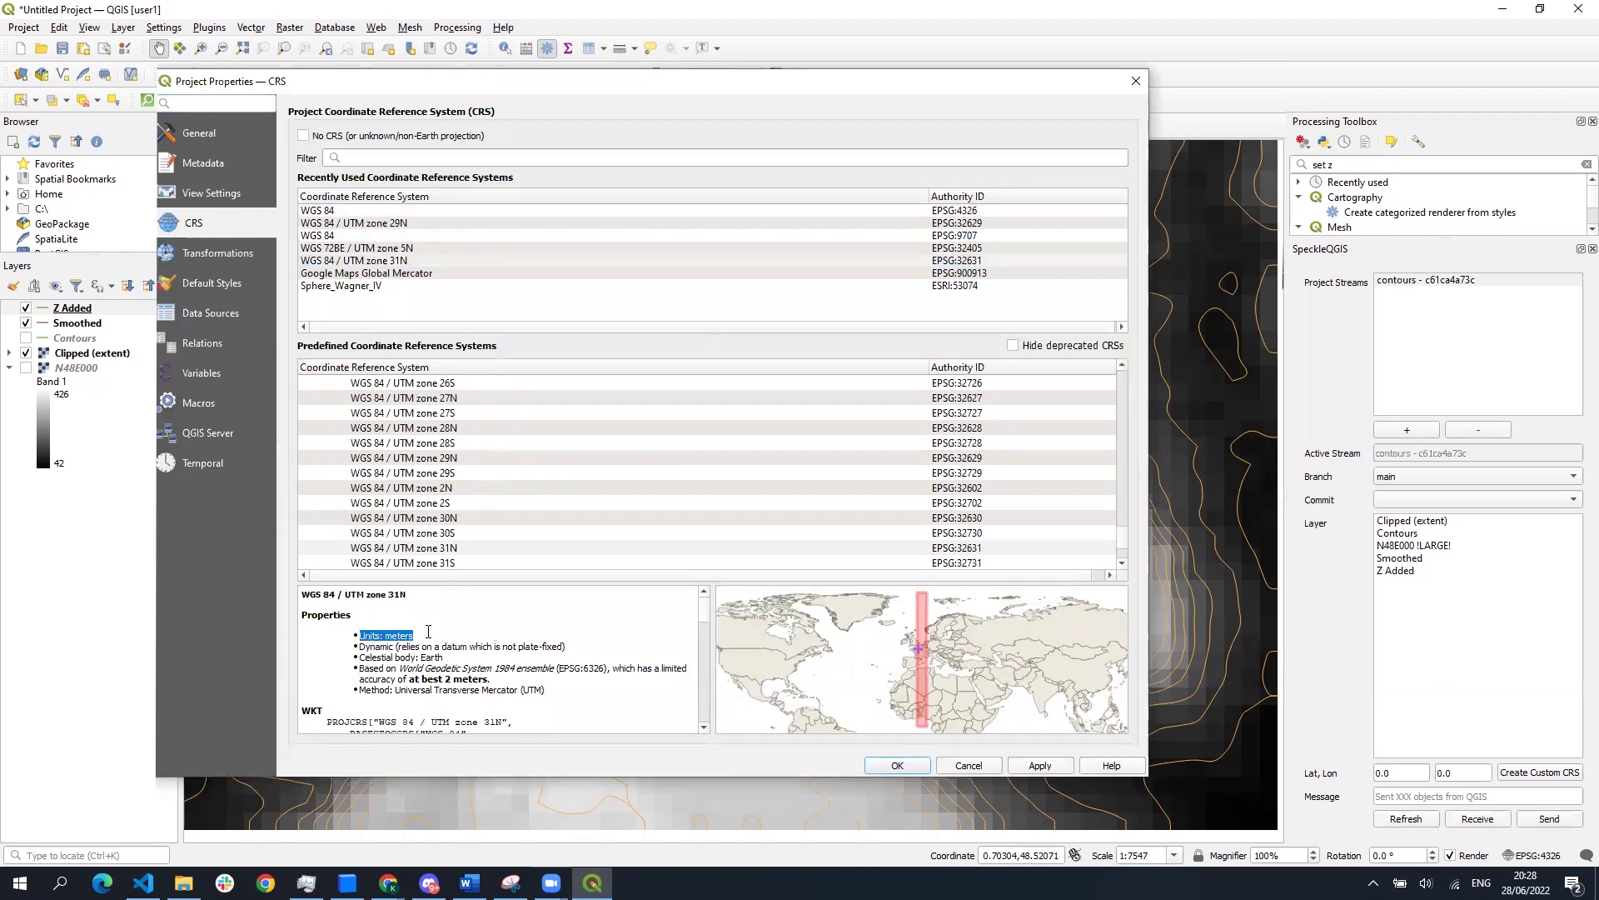
left_click(1061, 766)
left_click(898, 764)
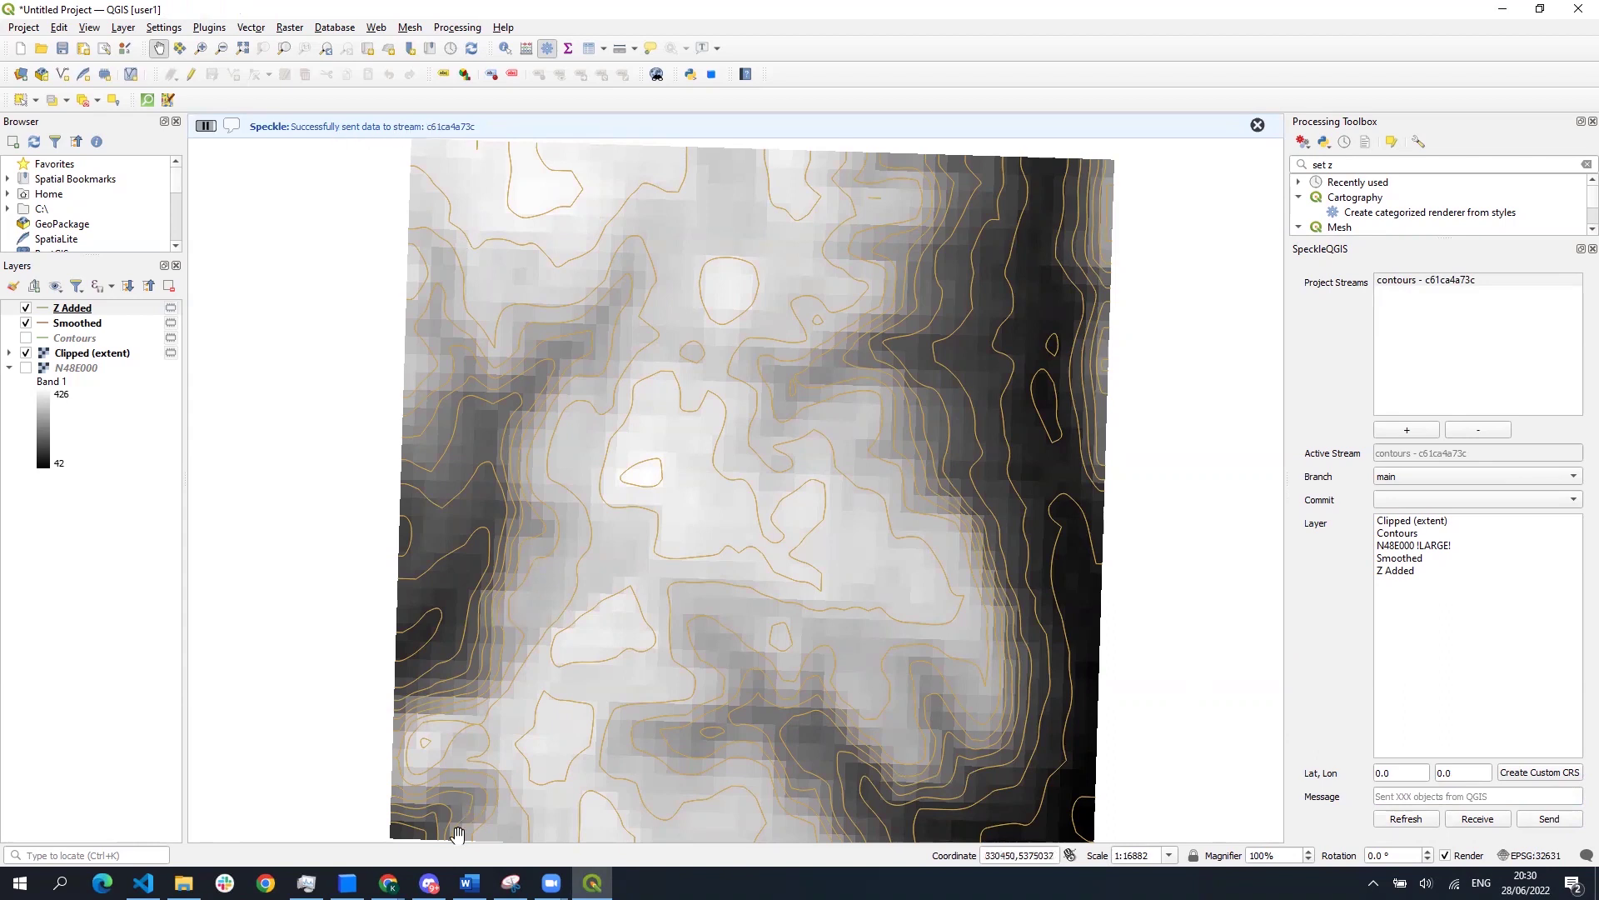
Step: Switch to Chrome to view the new contours commit in the Speckle viewer
key("alt+Tab")
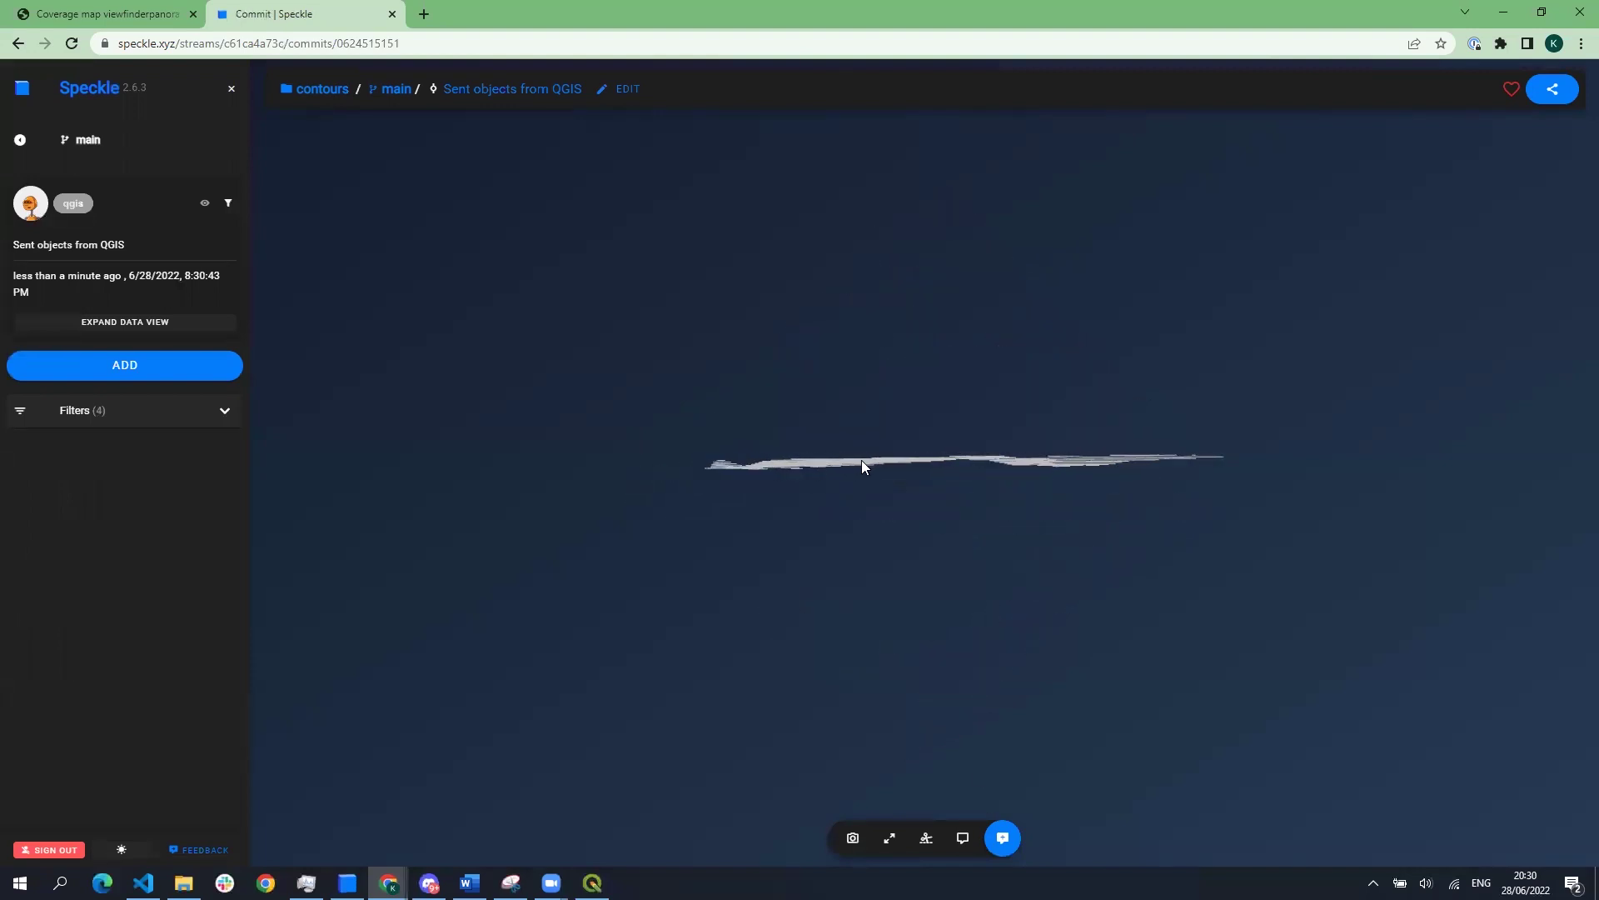
Step: Zoom and orbit the sent contour lines to view them from above
scroll(861, 460, "up", 3)
left_click_drag(860, 386, 931, 426)
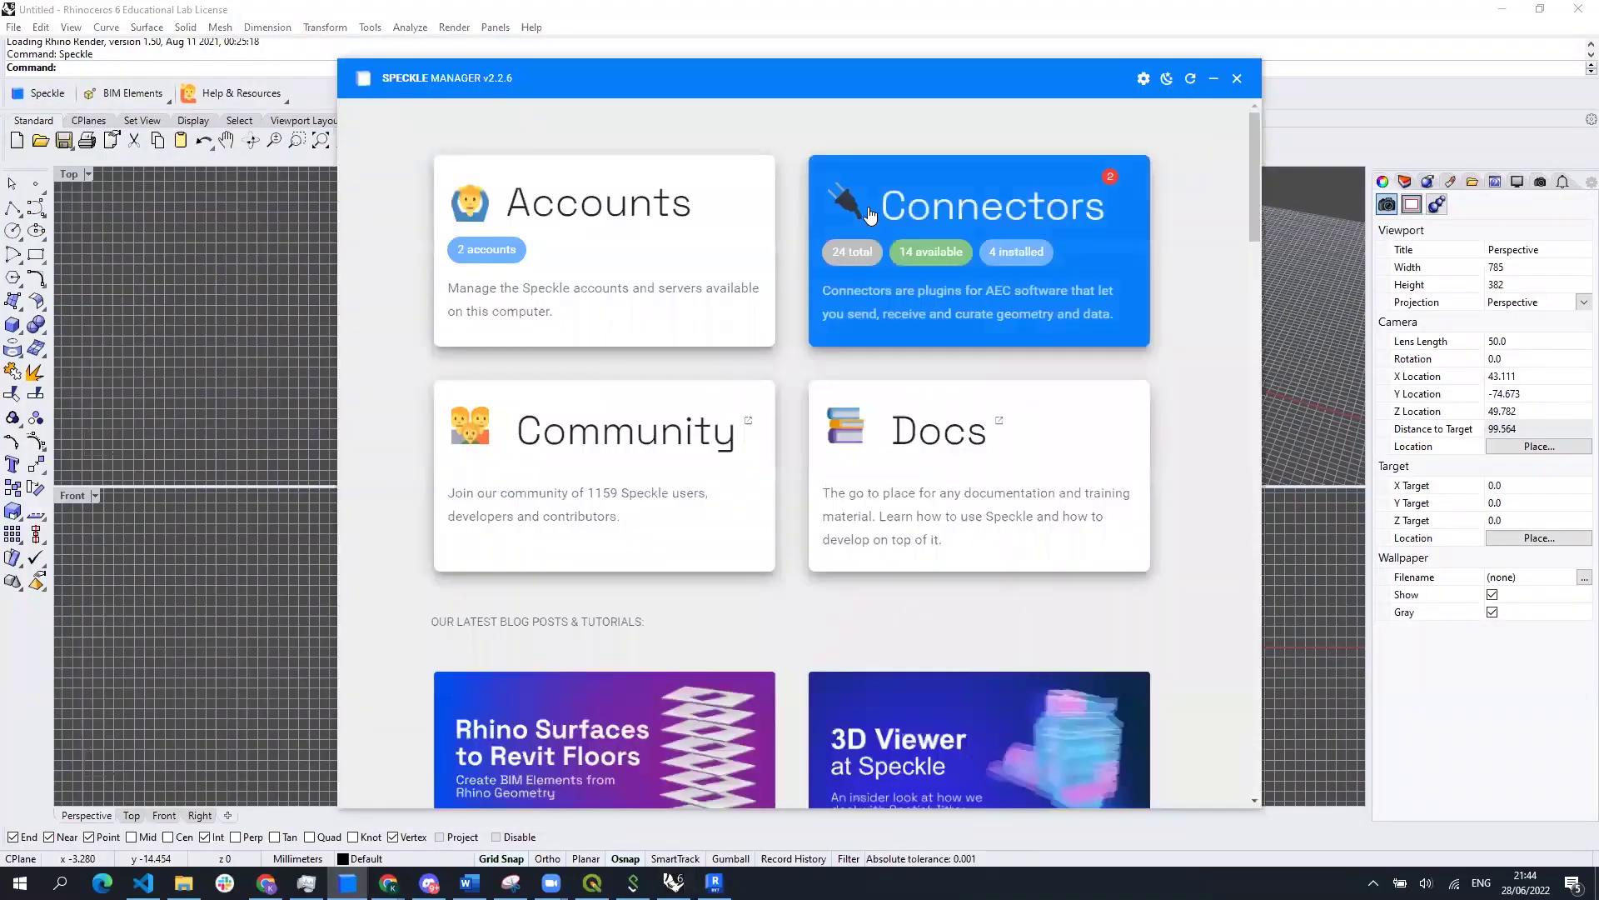
Step: Check the Rhino connector in Speckle Manager's Connectors list, then run Speckle in Rhino to list streams
left_click(869, 208)
type("rhino")
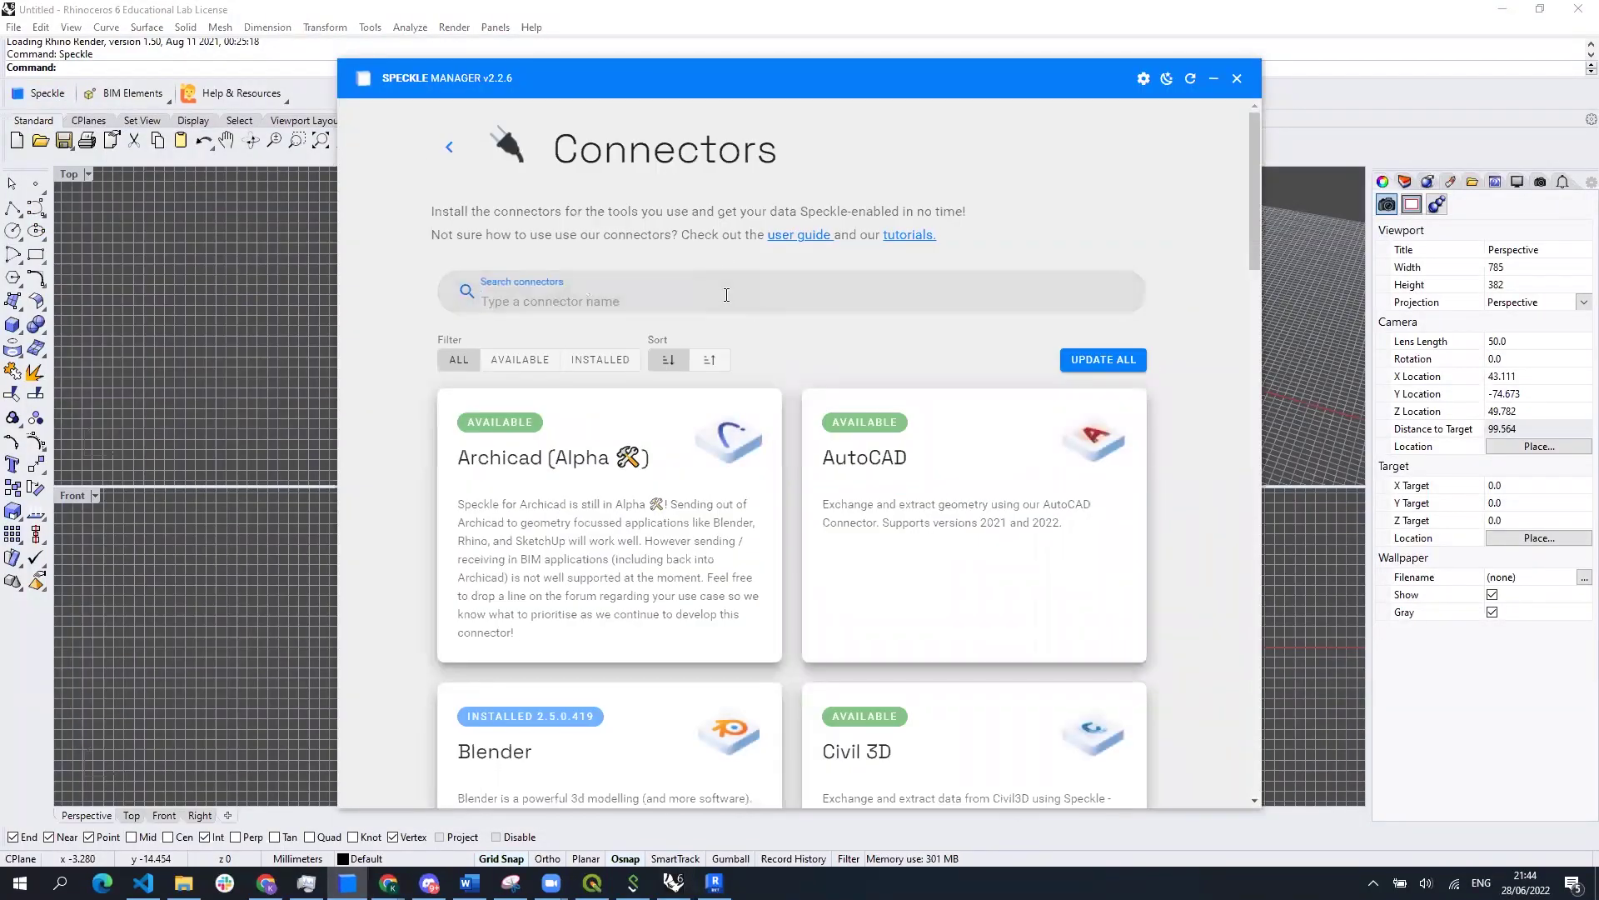
left_click(685, 449)
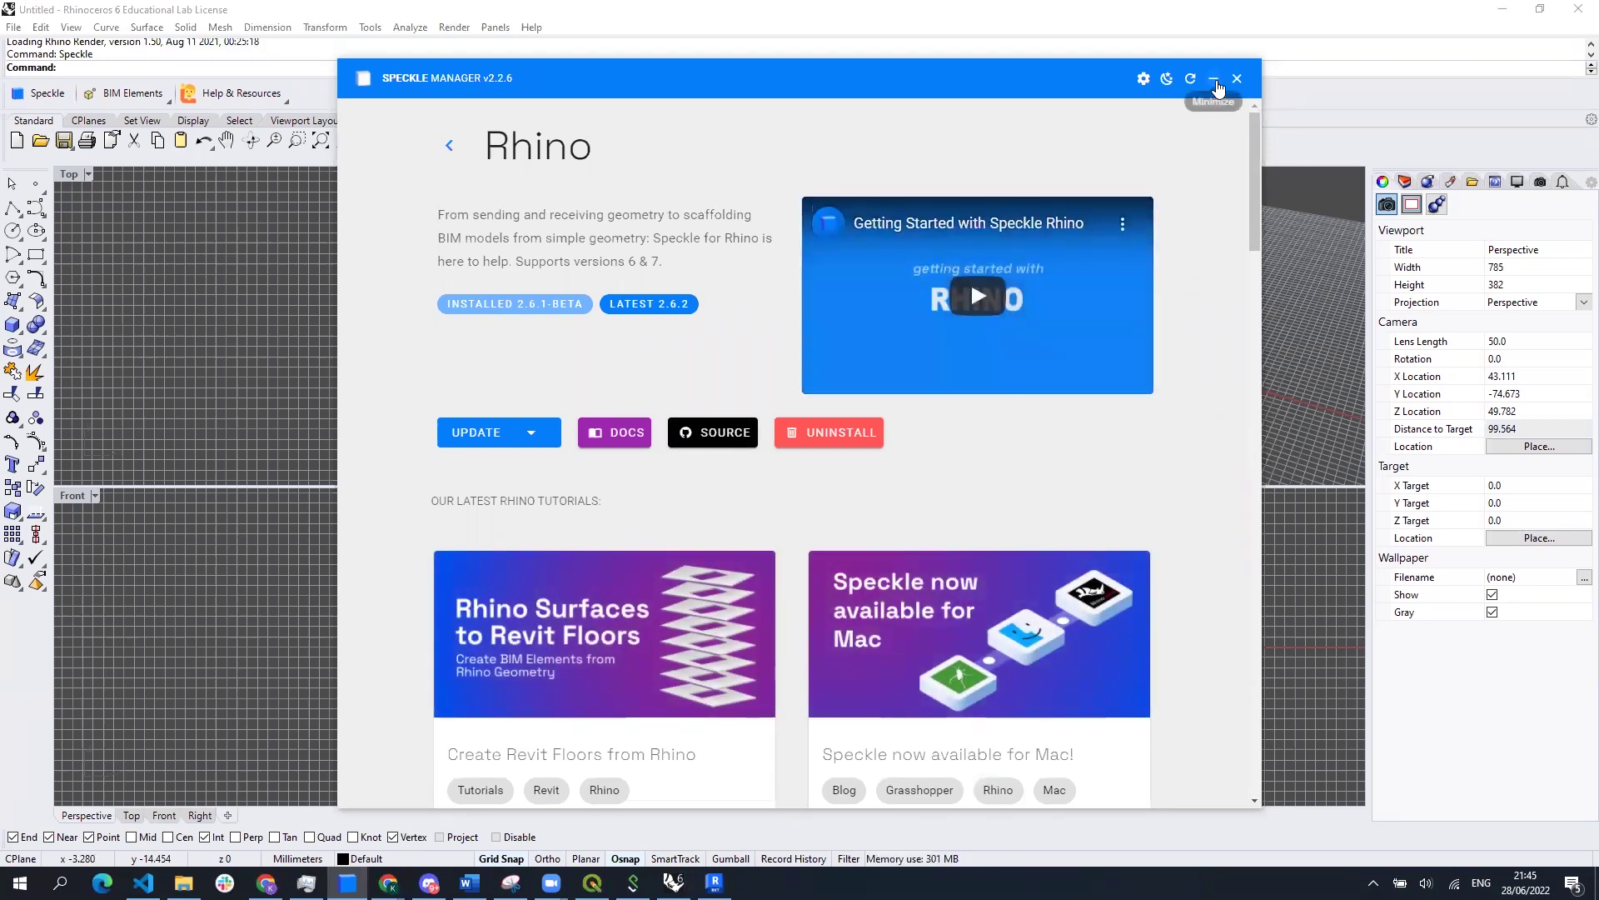
left_click(1214, 80)
key("Return")
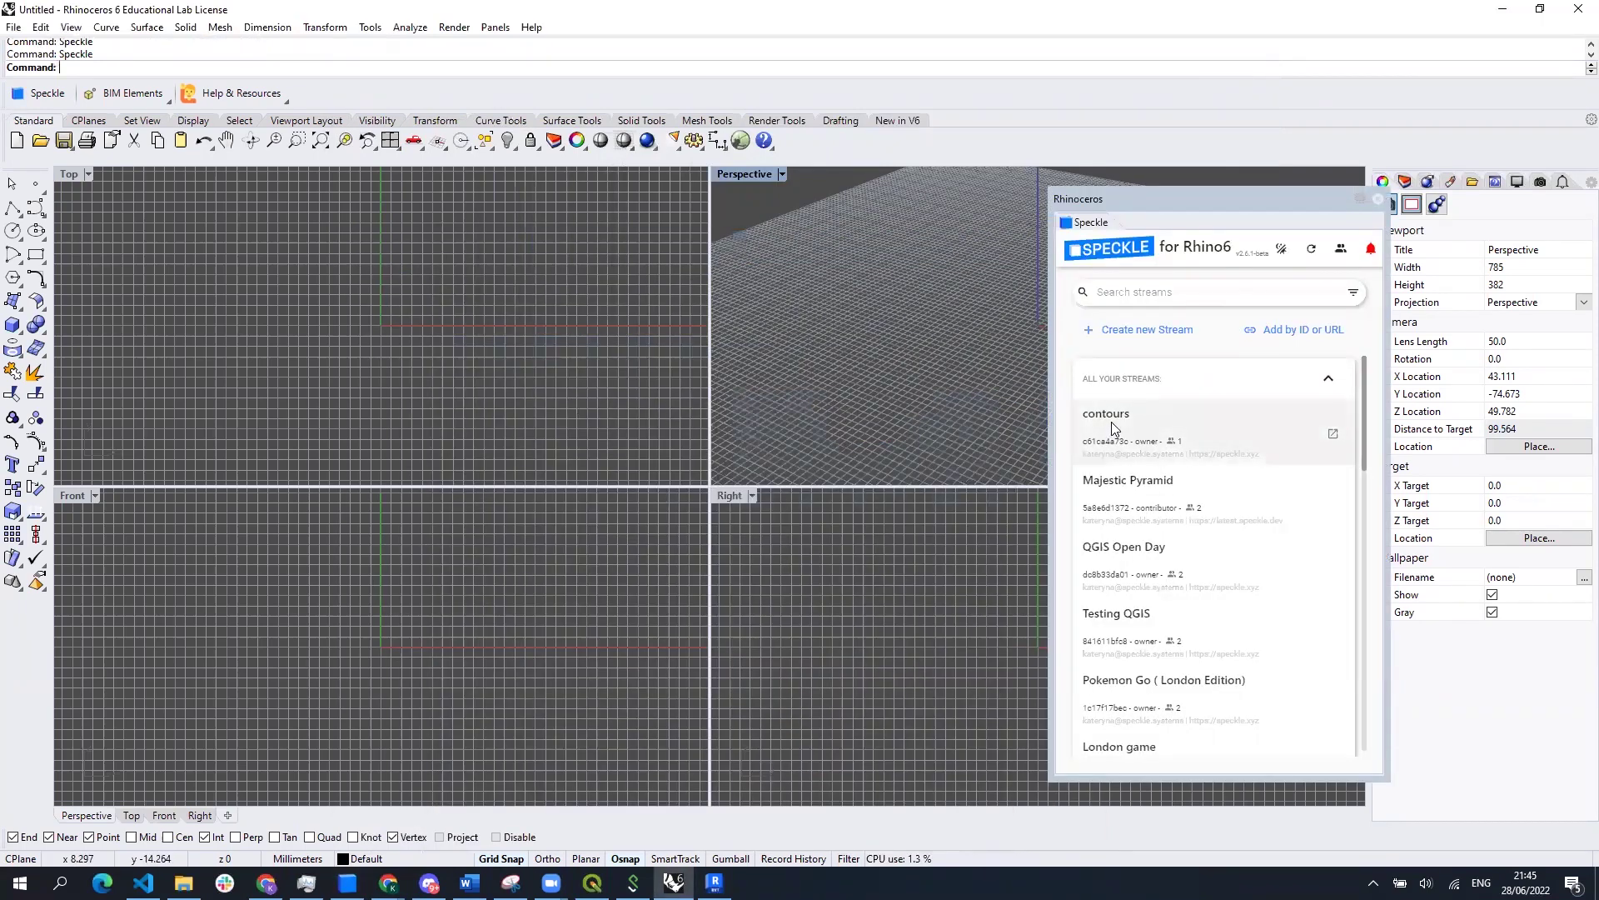
Step: Receive the latest main-branch commit of the 'contours' stream into Rhino
left_click(1338, 447)
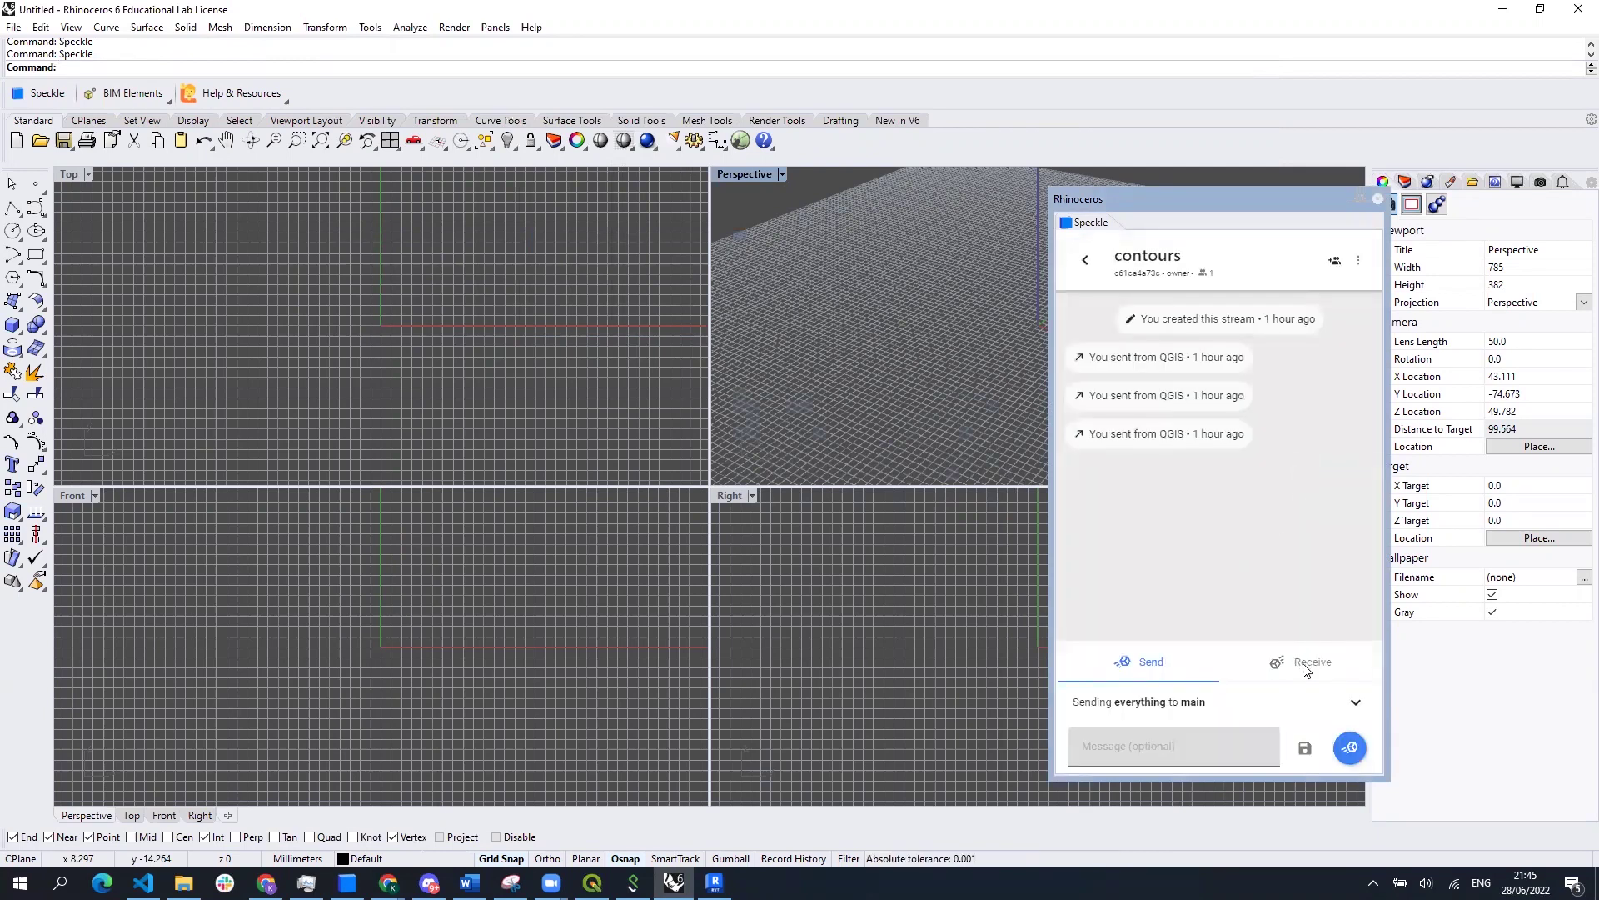
left_click(1305, 665)
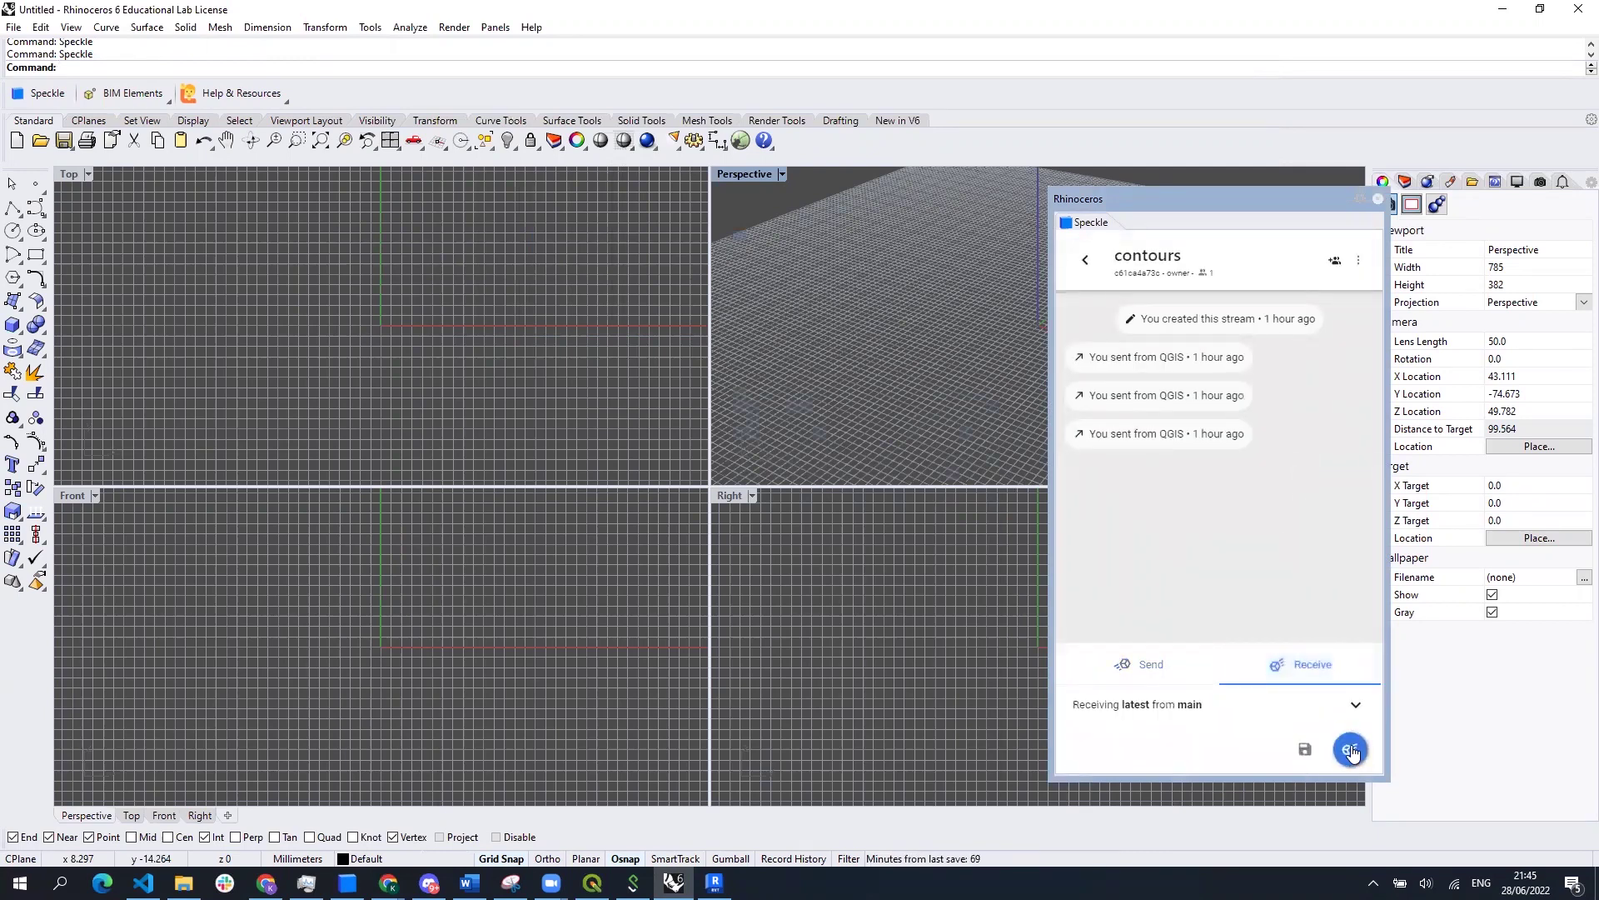
left_click(1351, 748)
left_click(1406, 181)
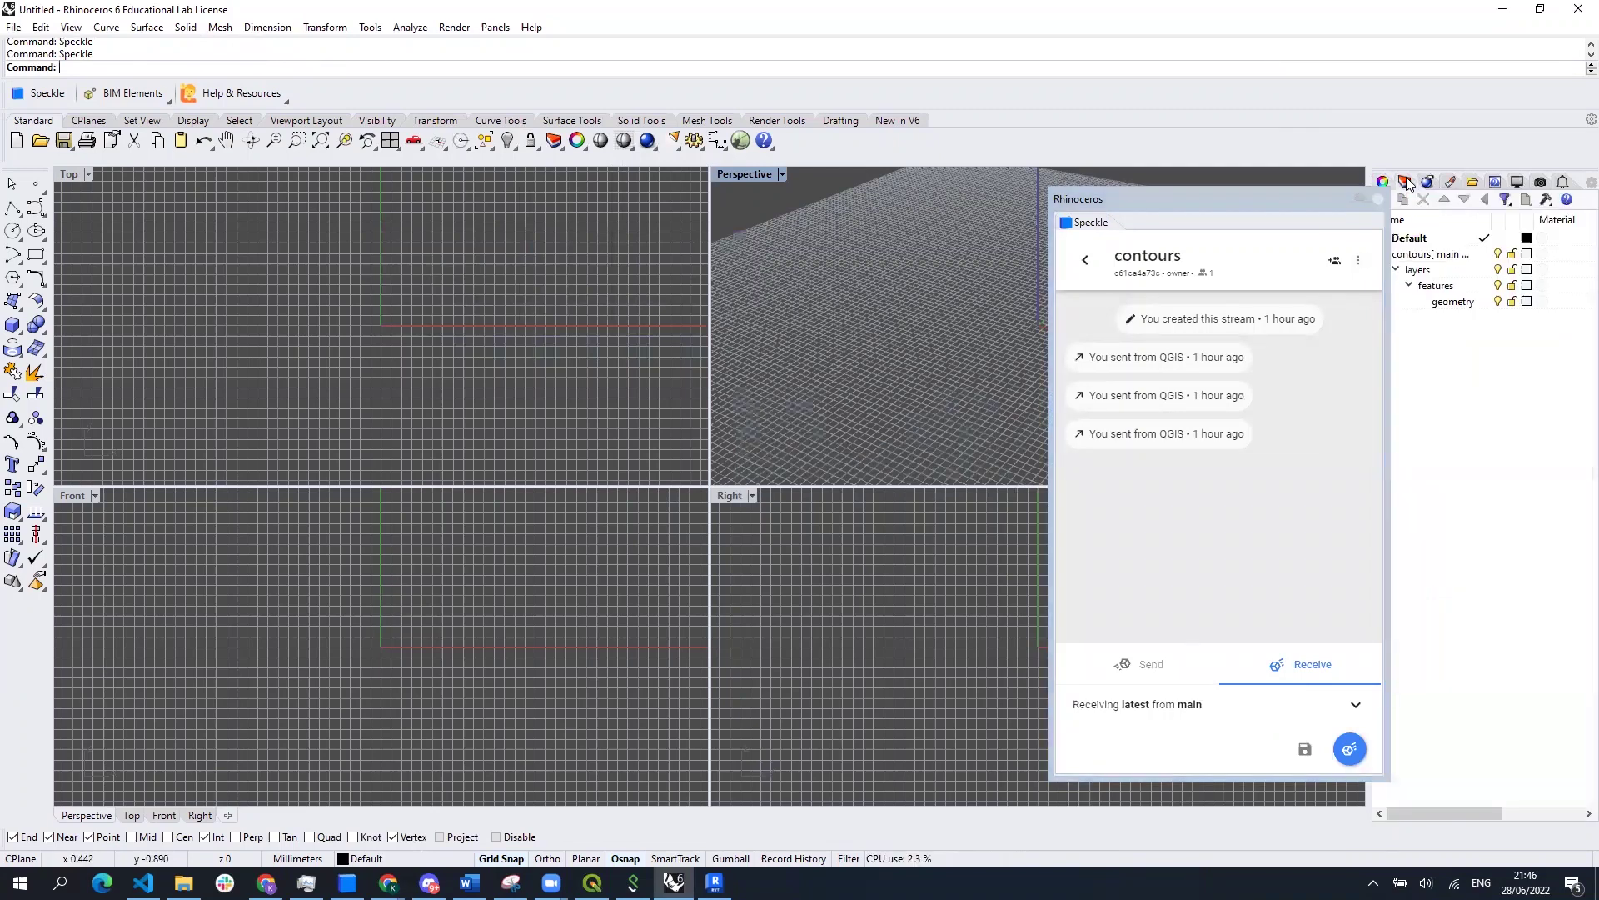
left_click_drag(1312, 204, 1278, 244)
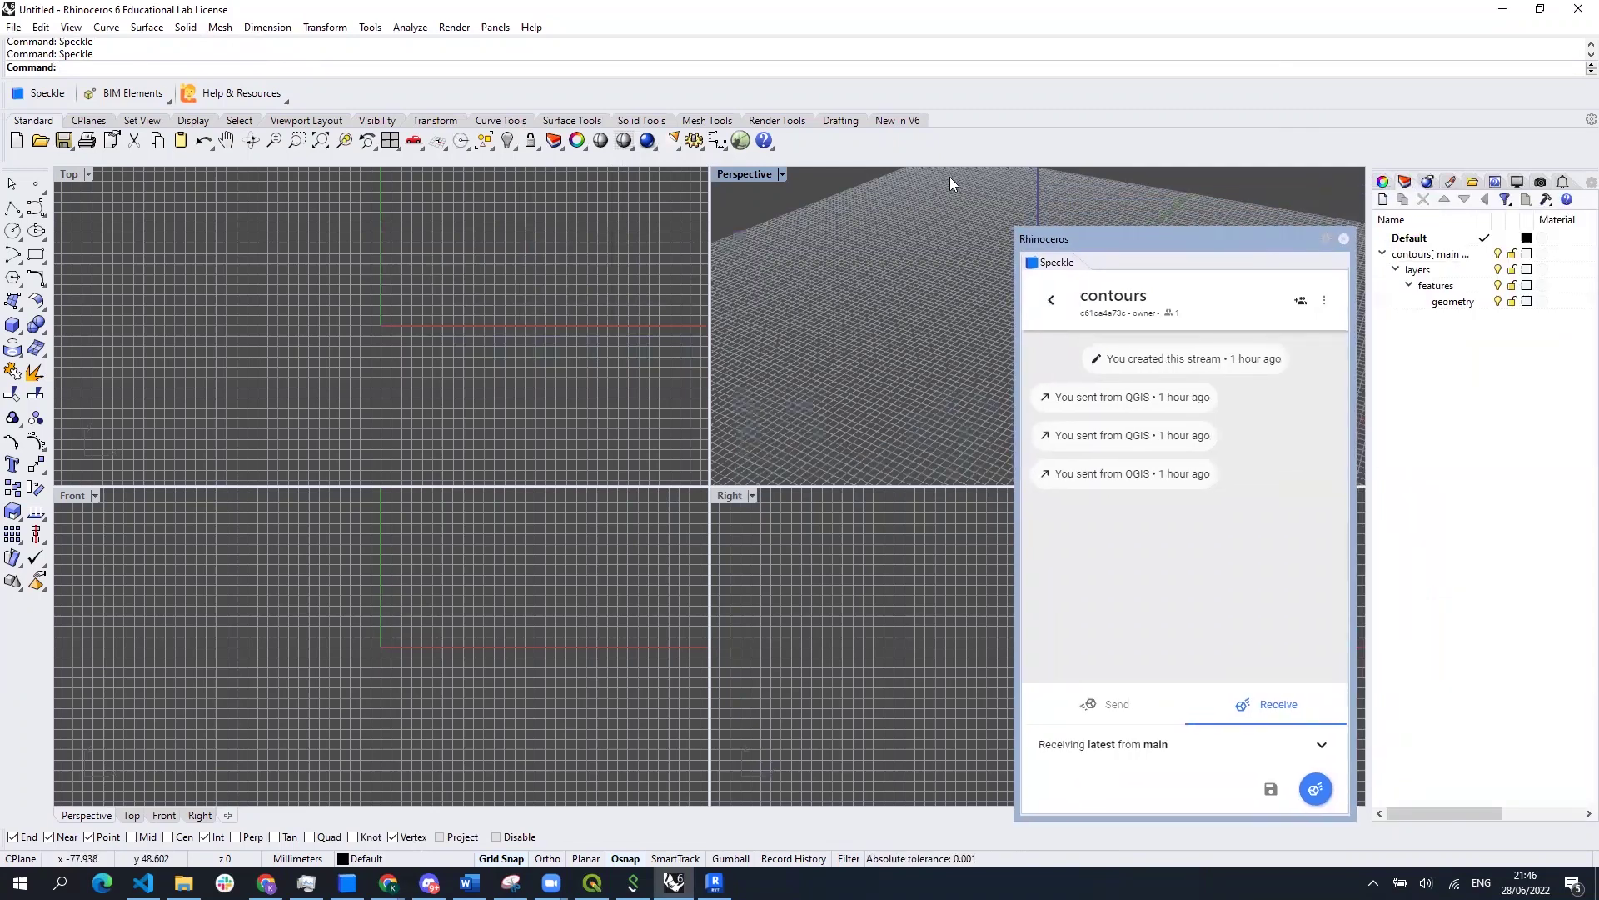
left_click(65, 28)
mouse_move(125, 158)
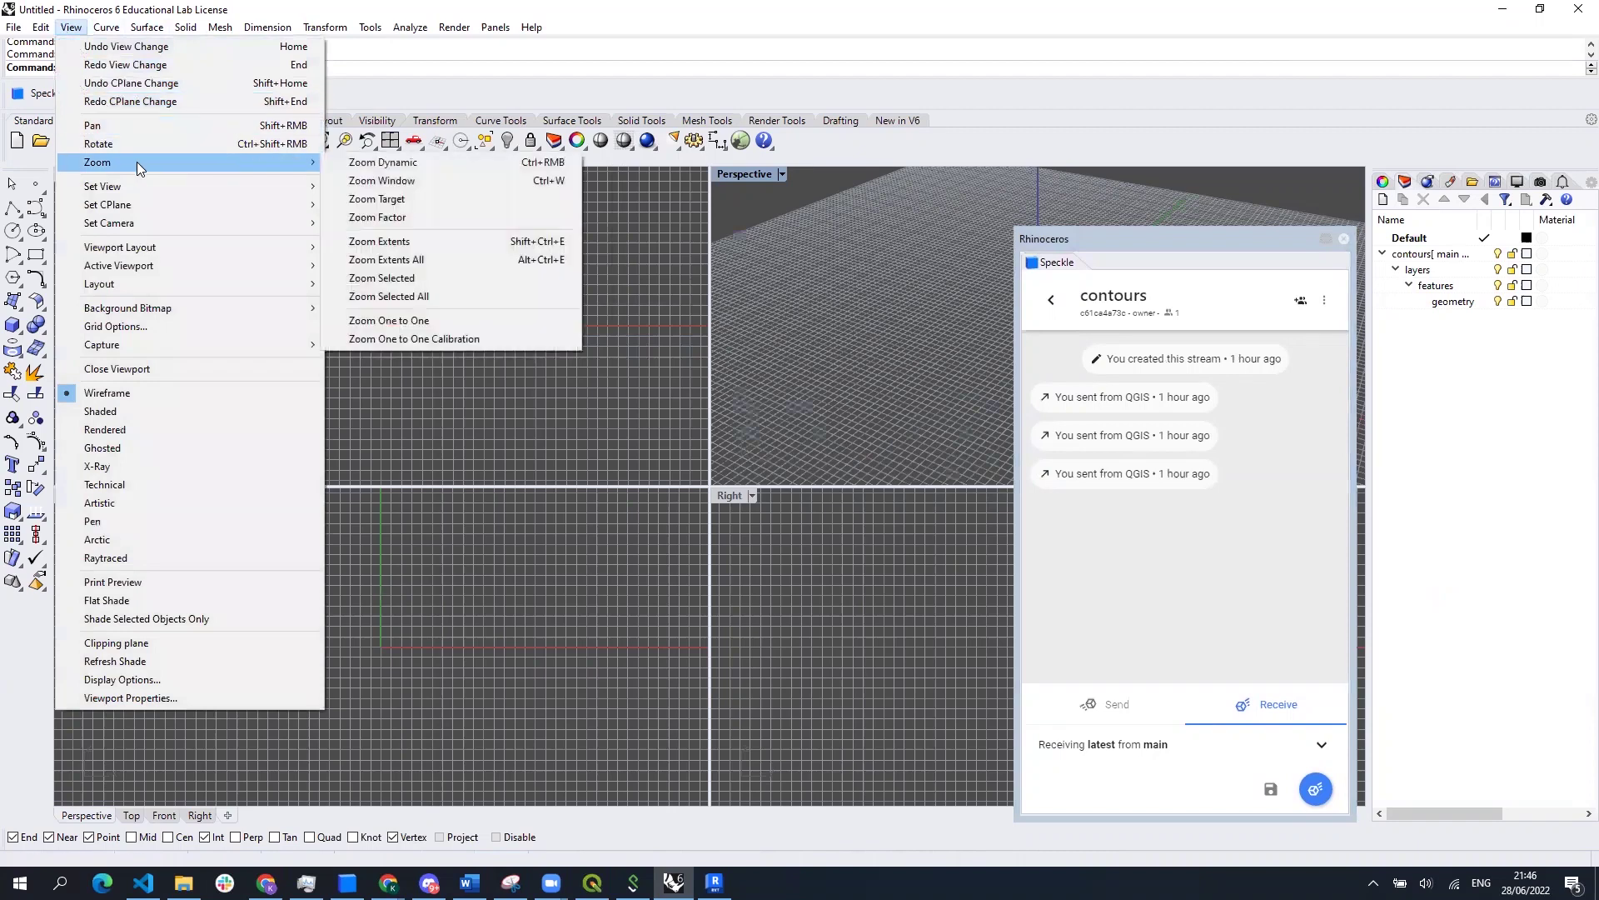
left_click(392, 241)
double_click(739, 175)
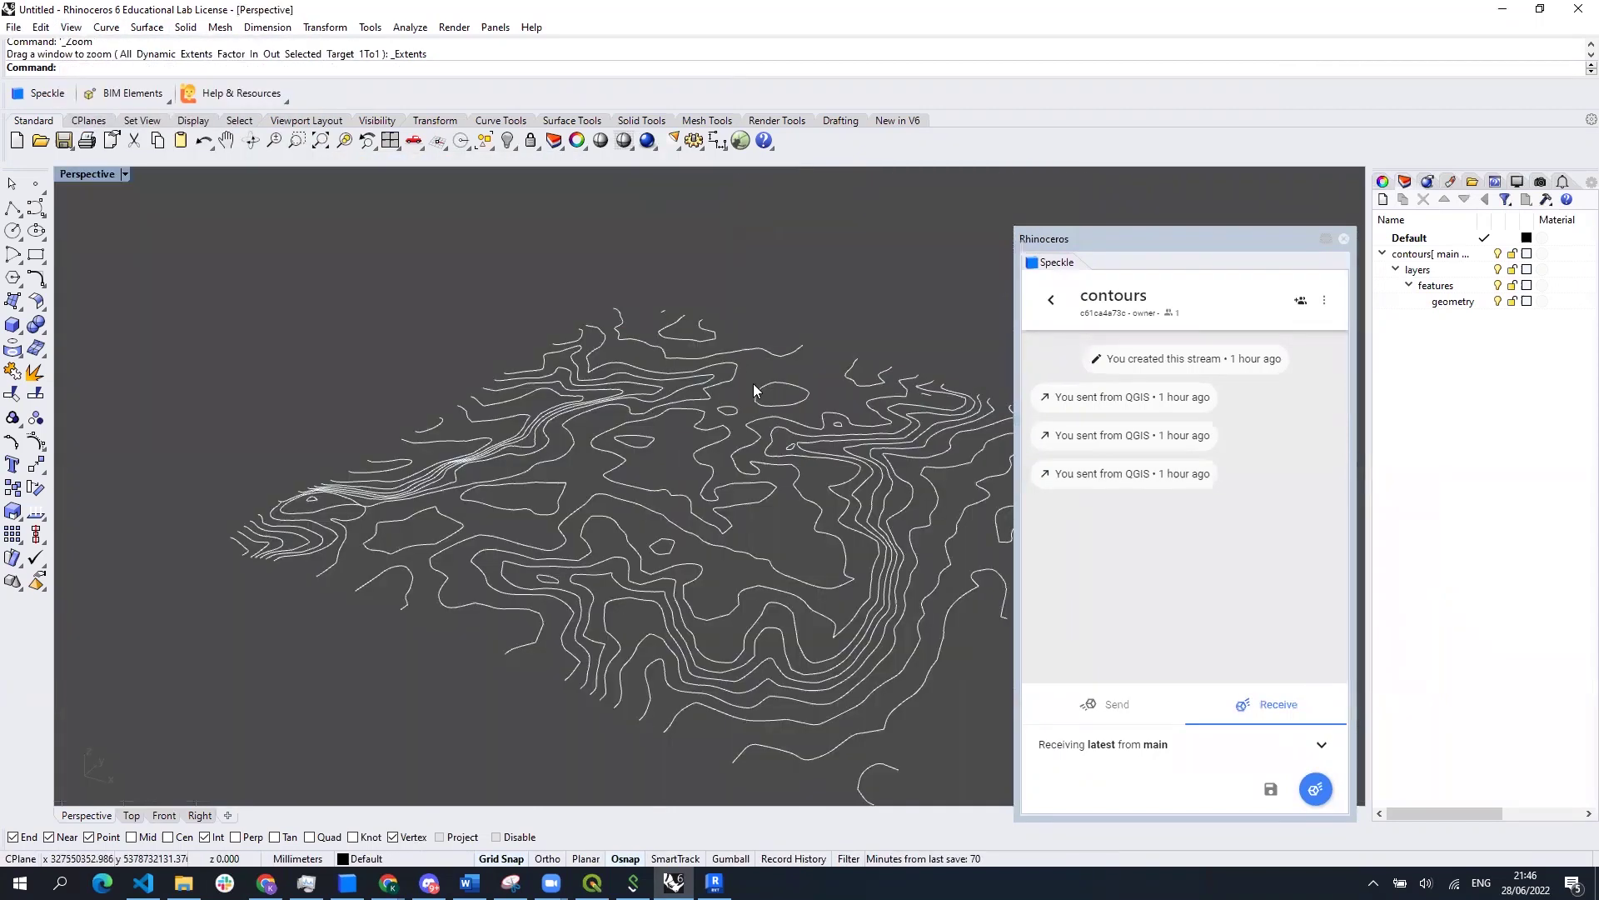
left_click_drag(753, 384, 783, 521)
key("ctrl+z")
left_click_drag(833, 442, 683, 532)
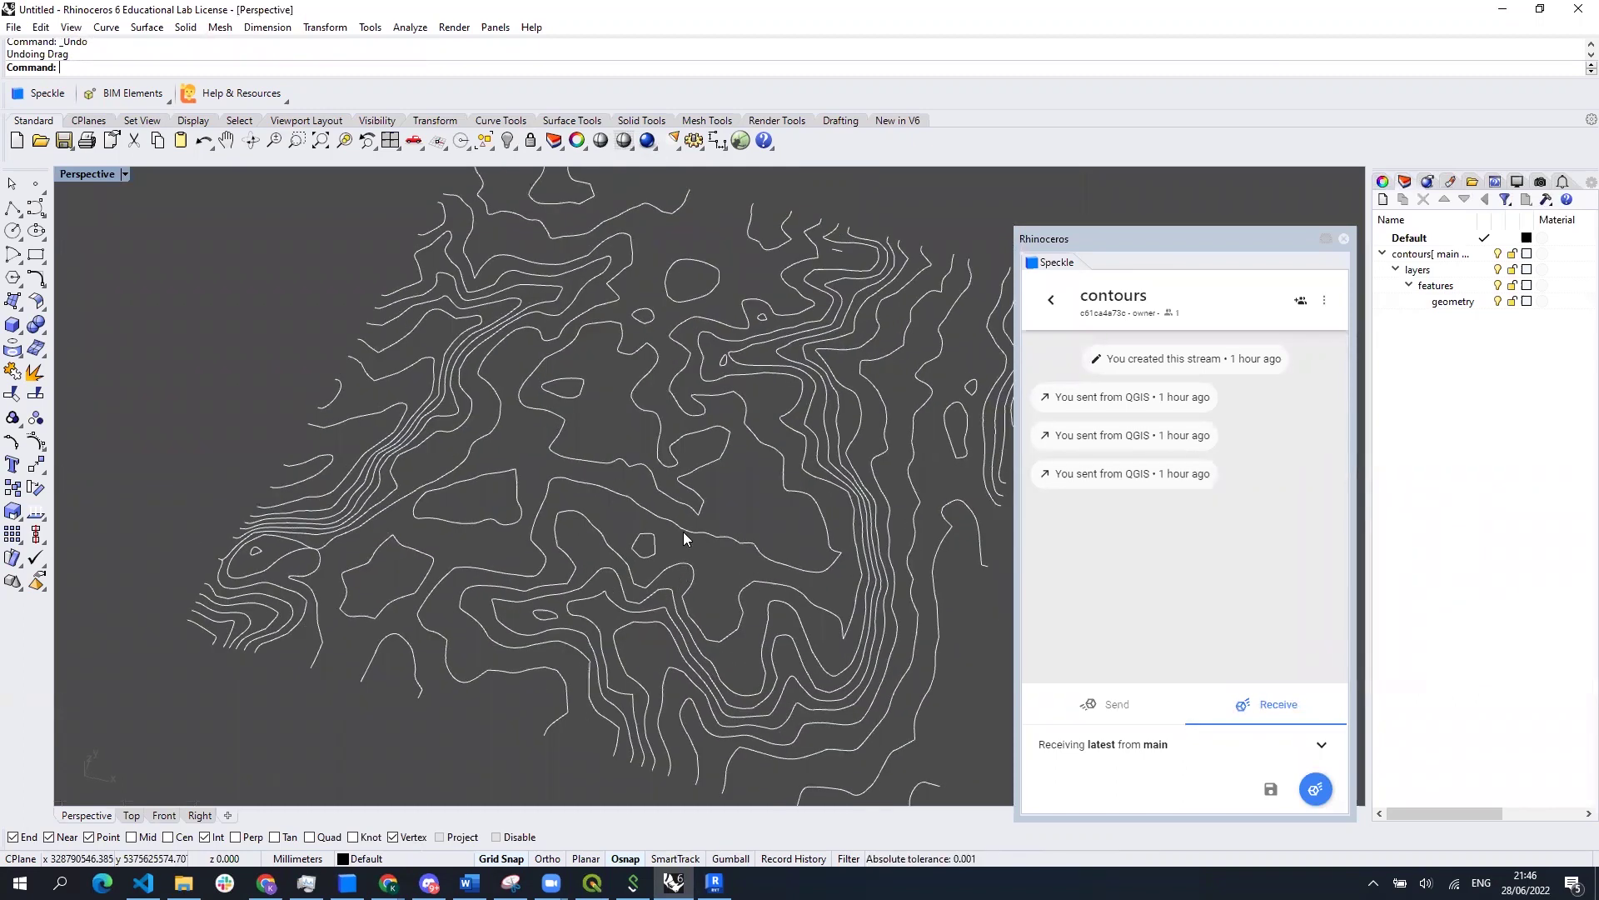
double_click(102, 175)
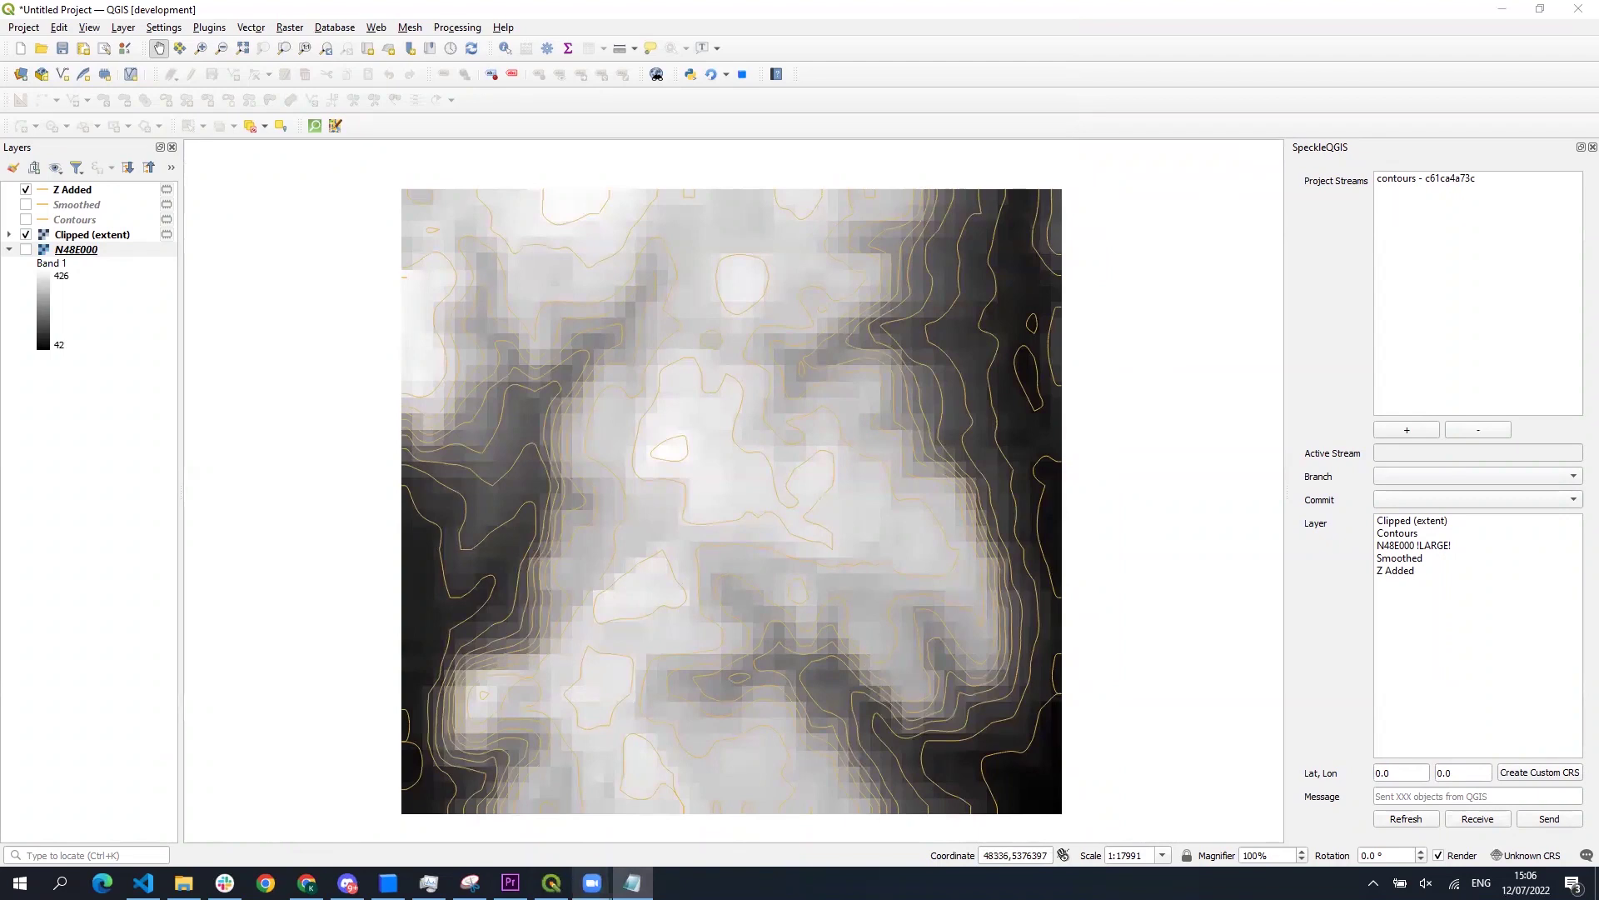
Step: Create a custom project CRS from latitude 48.51048 and longitude 0.680737
type("48.51048")
left_click(1443, 772)
key("ctrl+a")
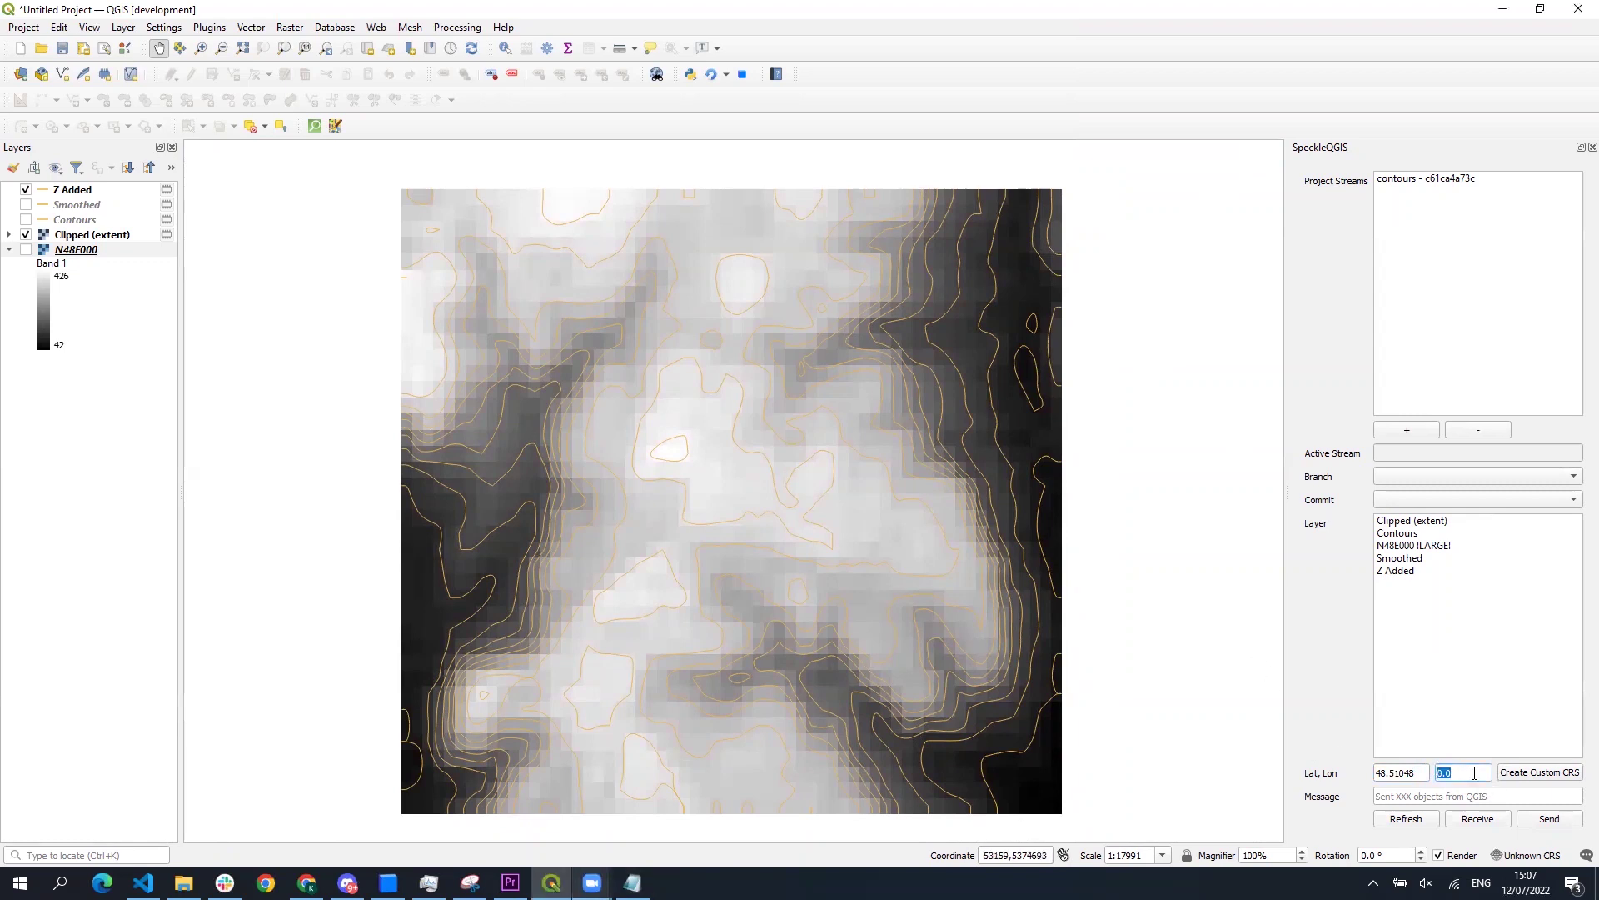
type("0.680737")
left_click(1509, 775)
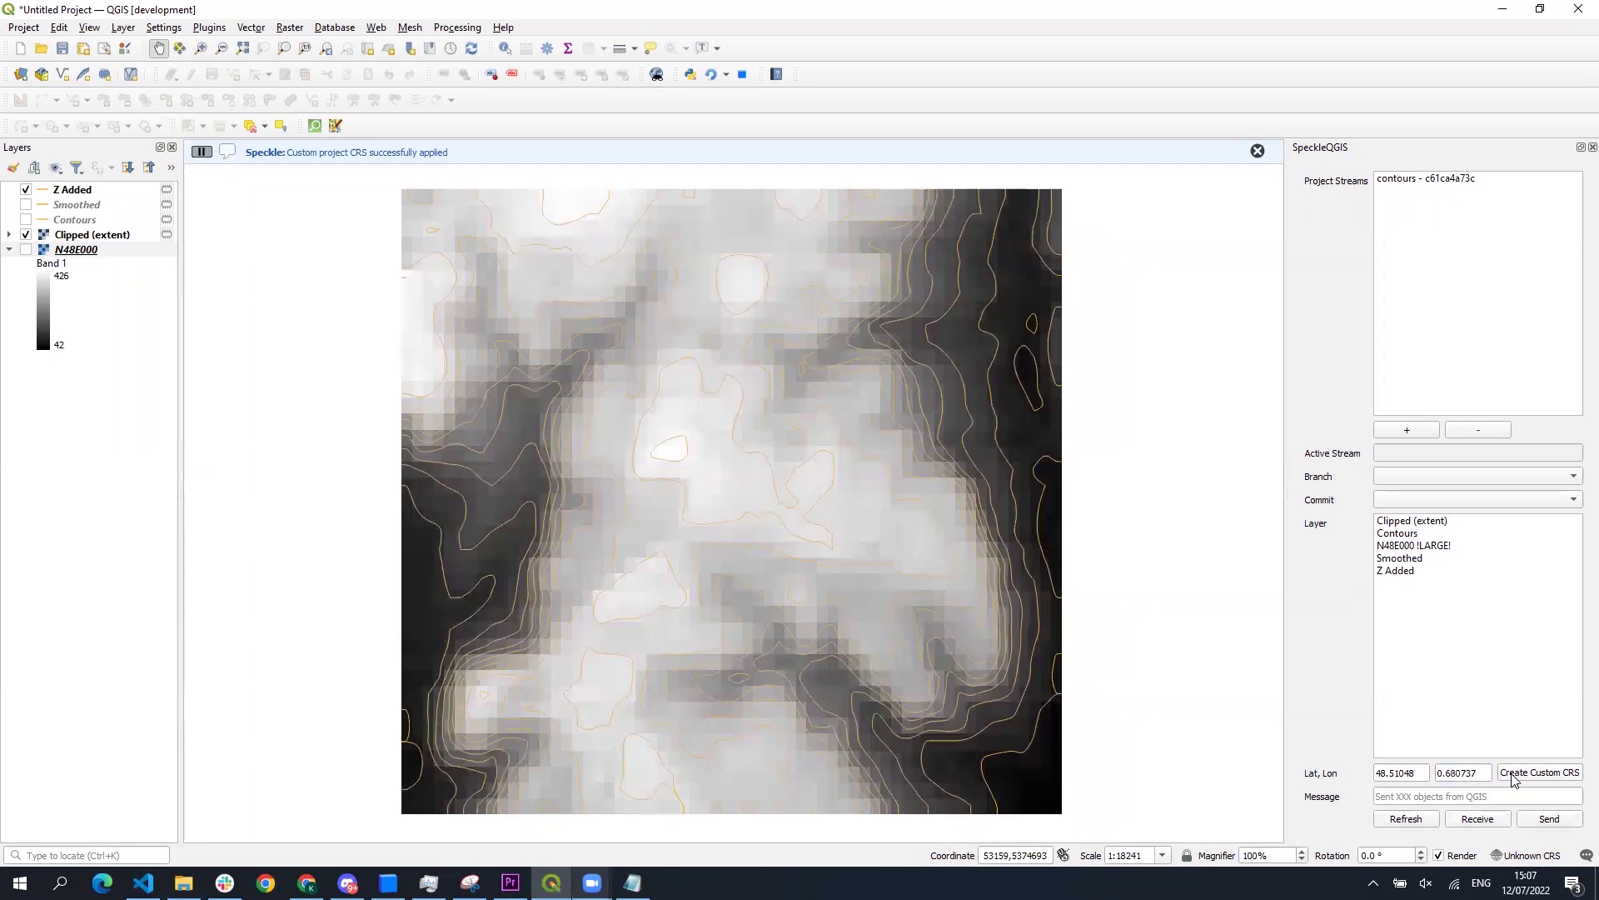
left_click(1257, 153)
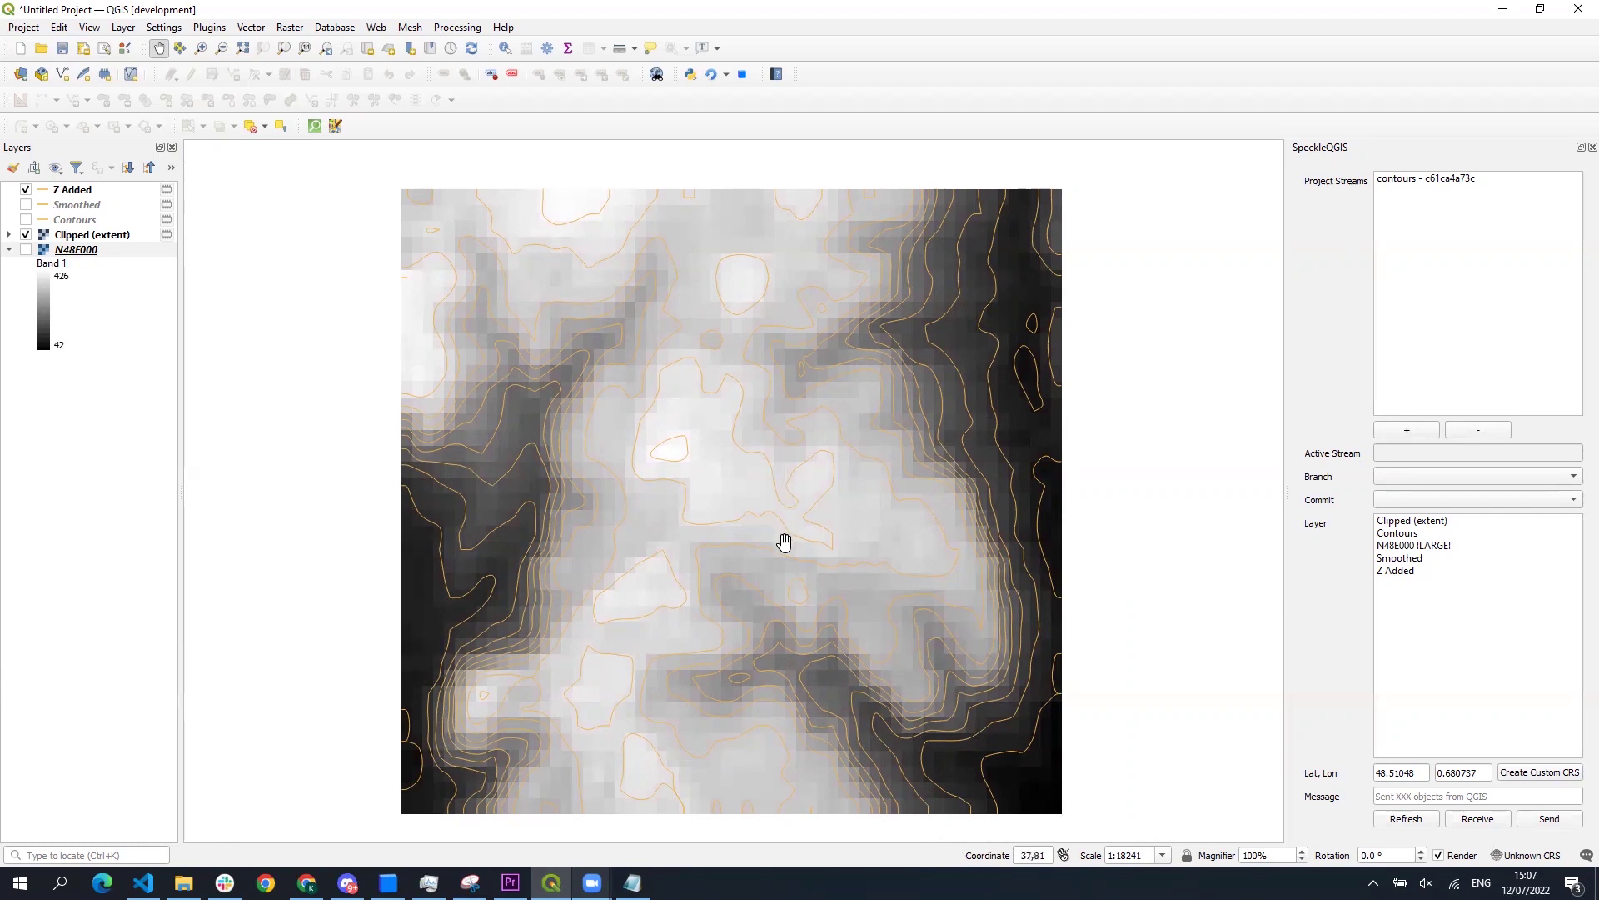
Step: Select the 'contours' stream as the sending target in SpeckleQGIS
scroll(787, 541, "up", 5)
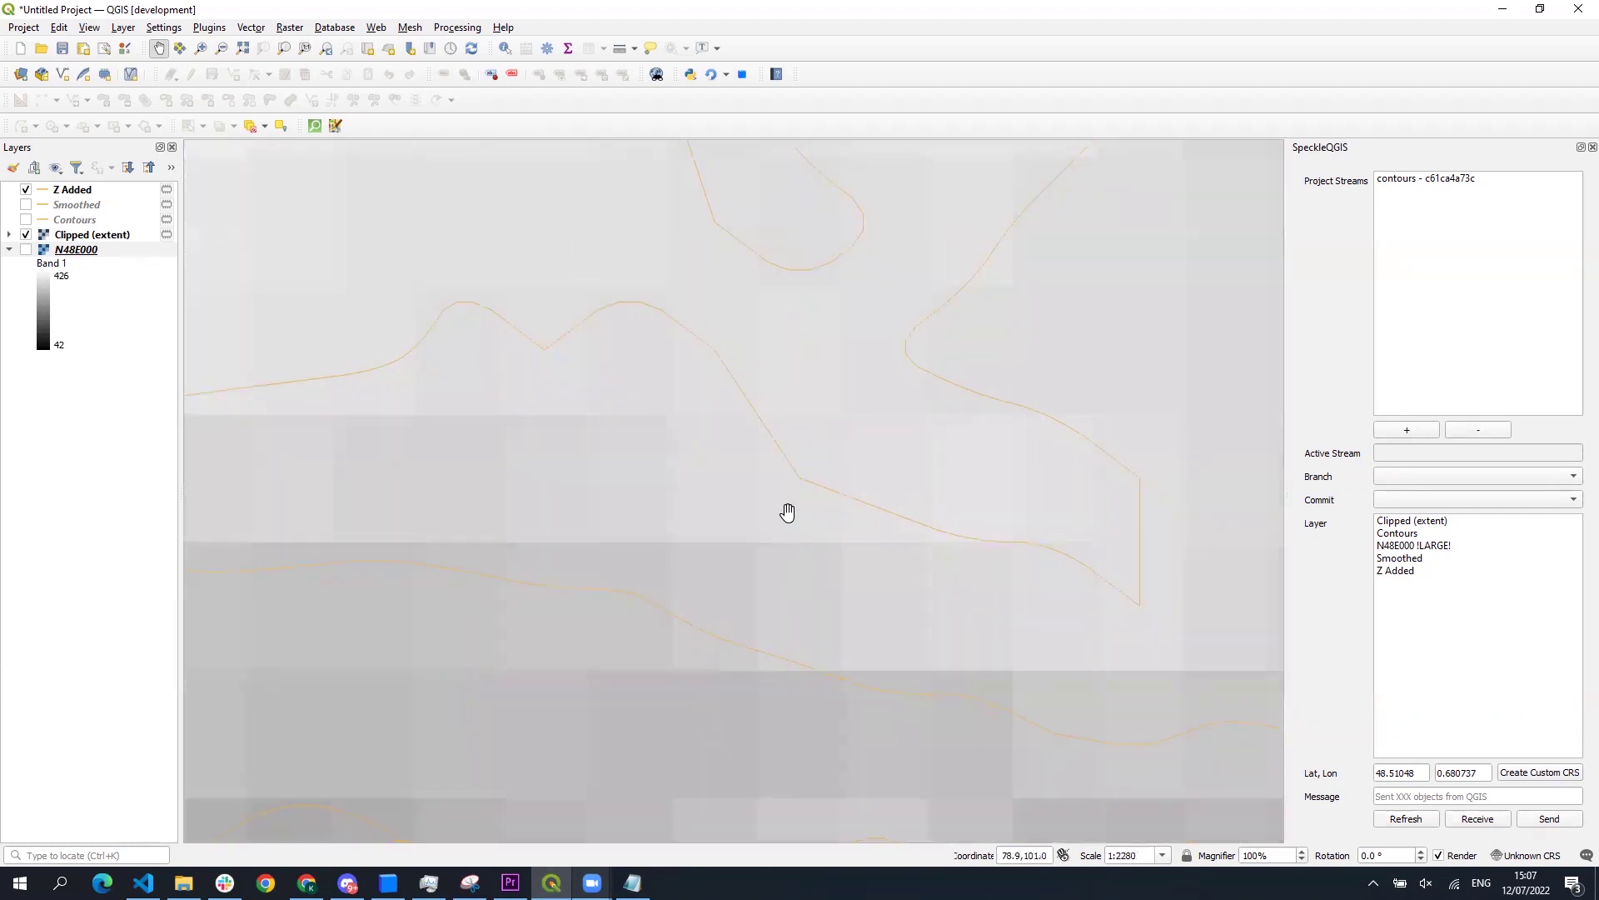
scroll(774, 546, "down", 5)
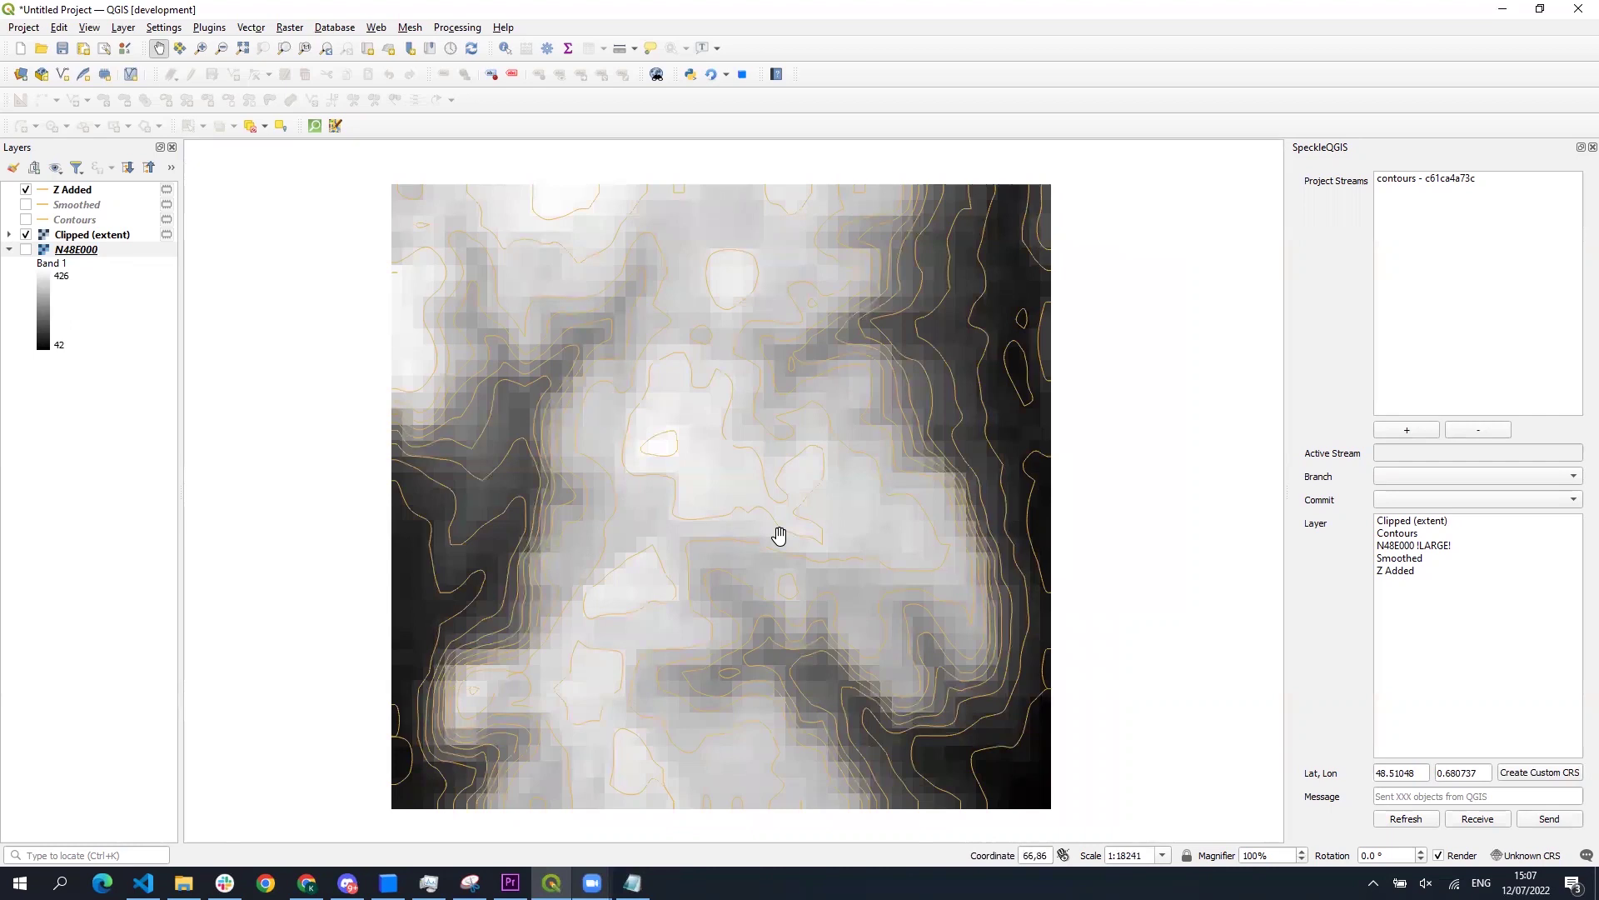
left_click(1420, 183)
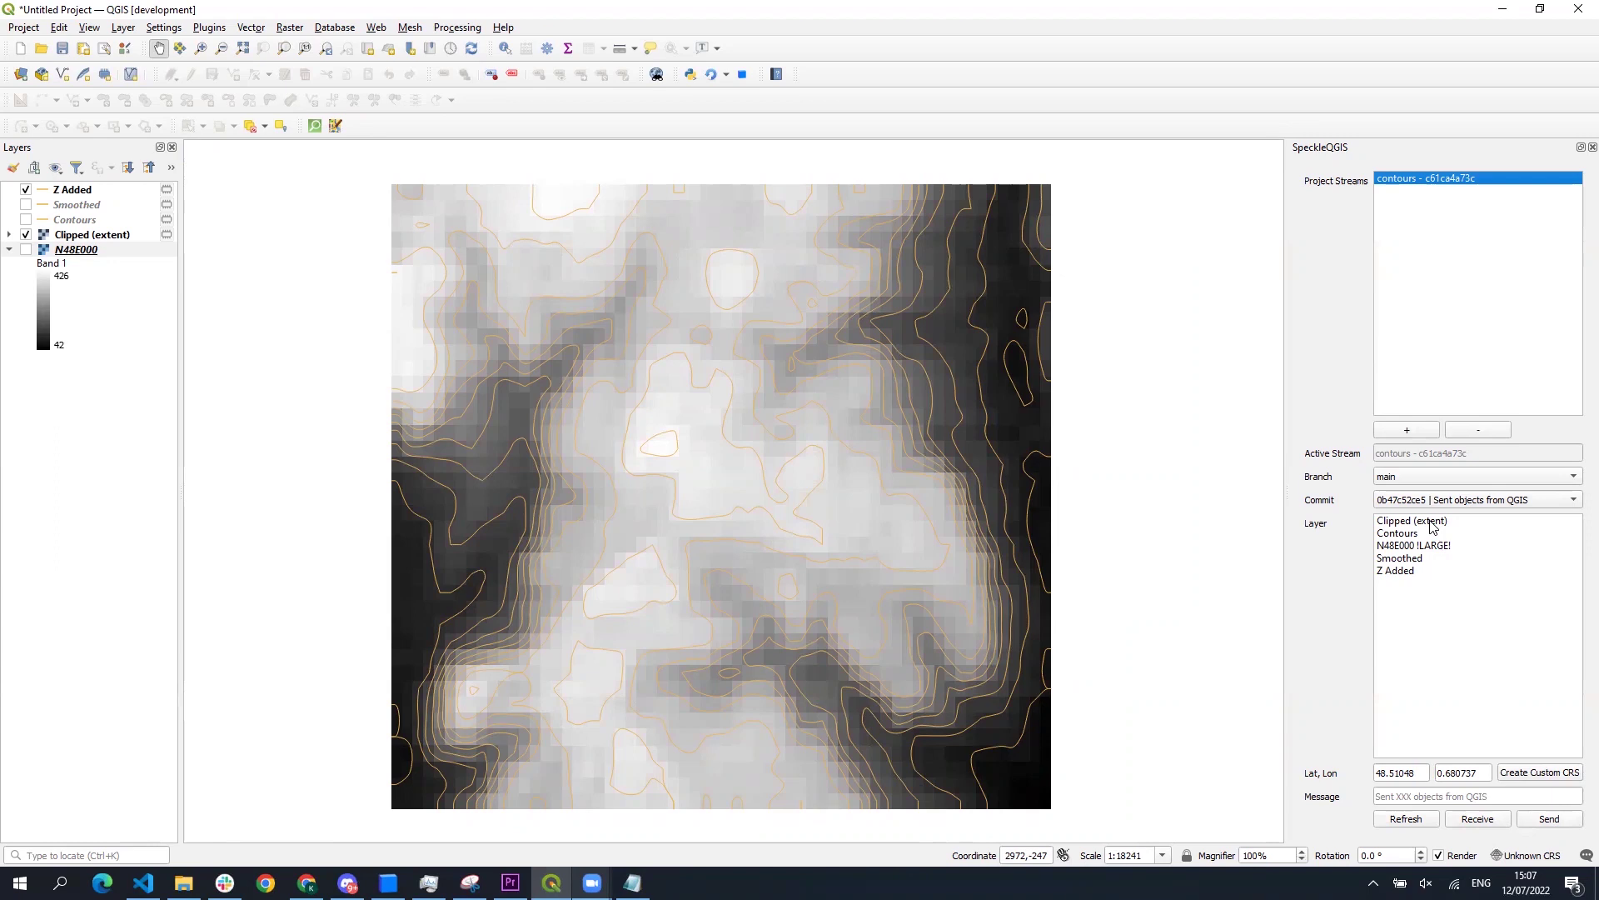
Step: Send the 'Z Added' layer to the contours stream and close the success message
left_click(1422, 573)
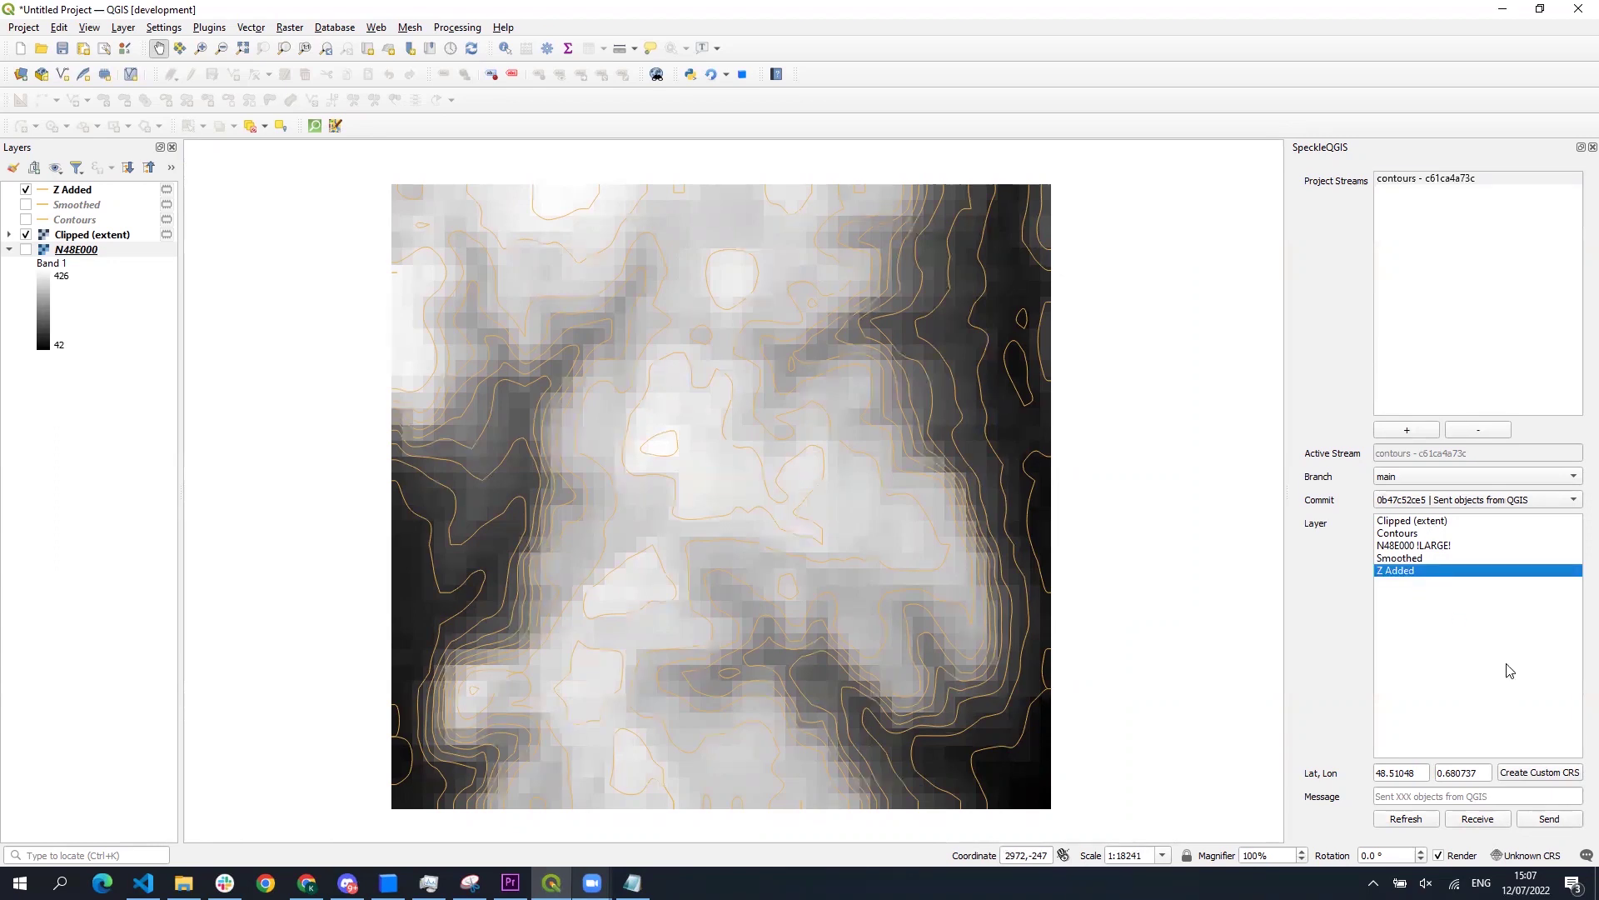
left_click(1550, 820)
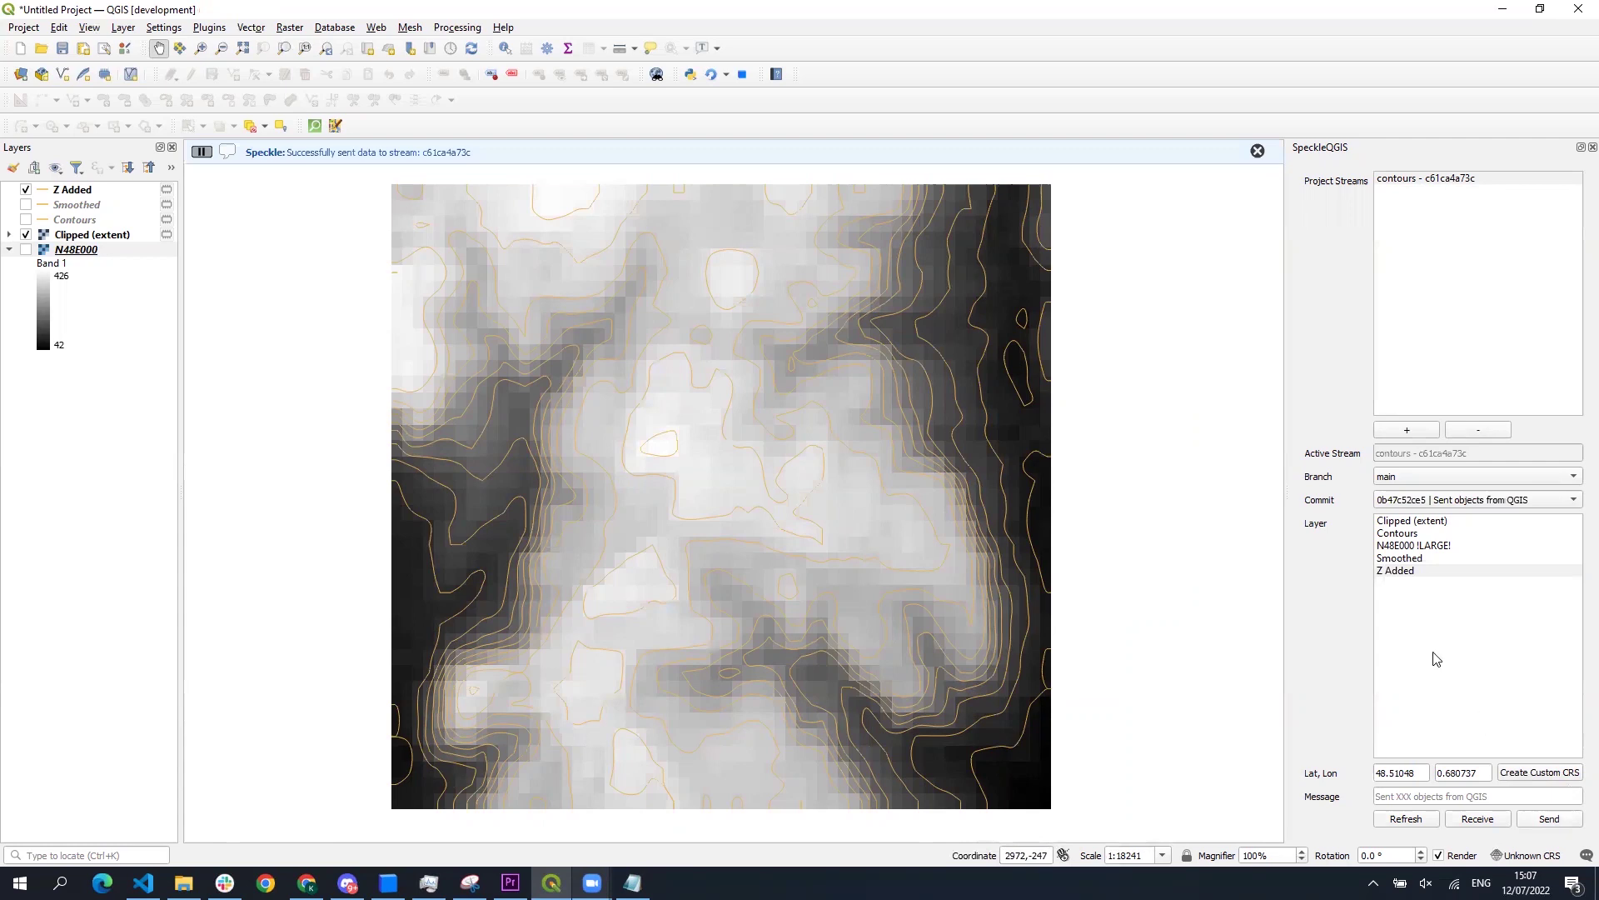
left_click(1258, 151)
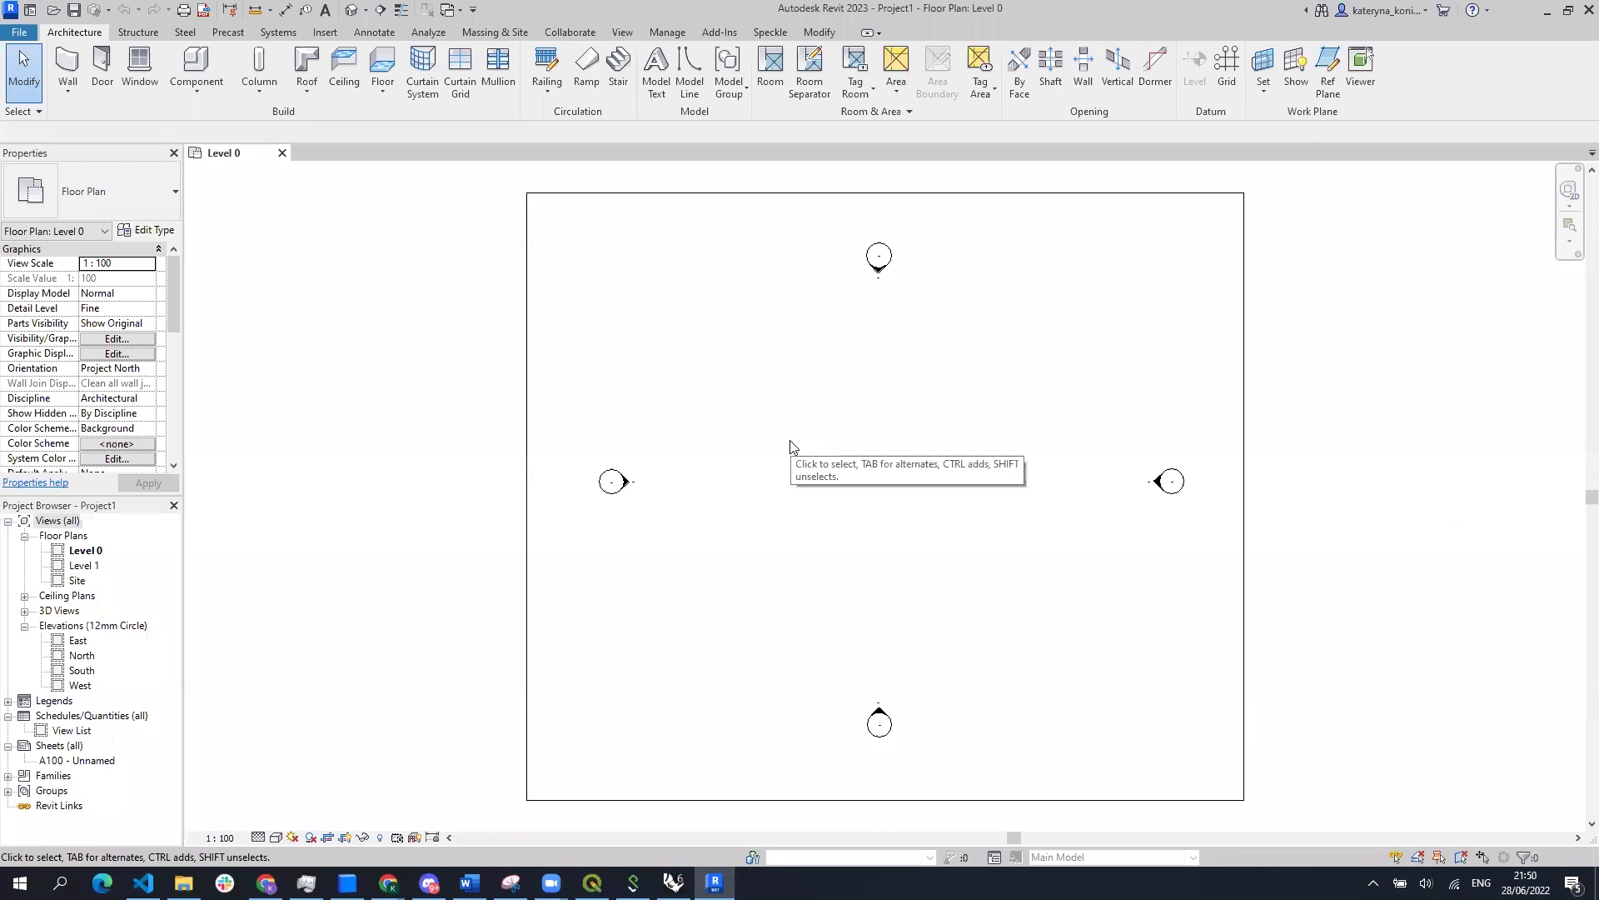
Step: Launch the Speckle Revit Connector and receive the contours stream's latest main commit
left_click(770, 33)
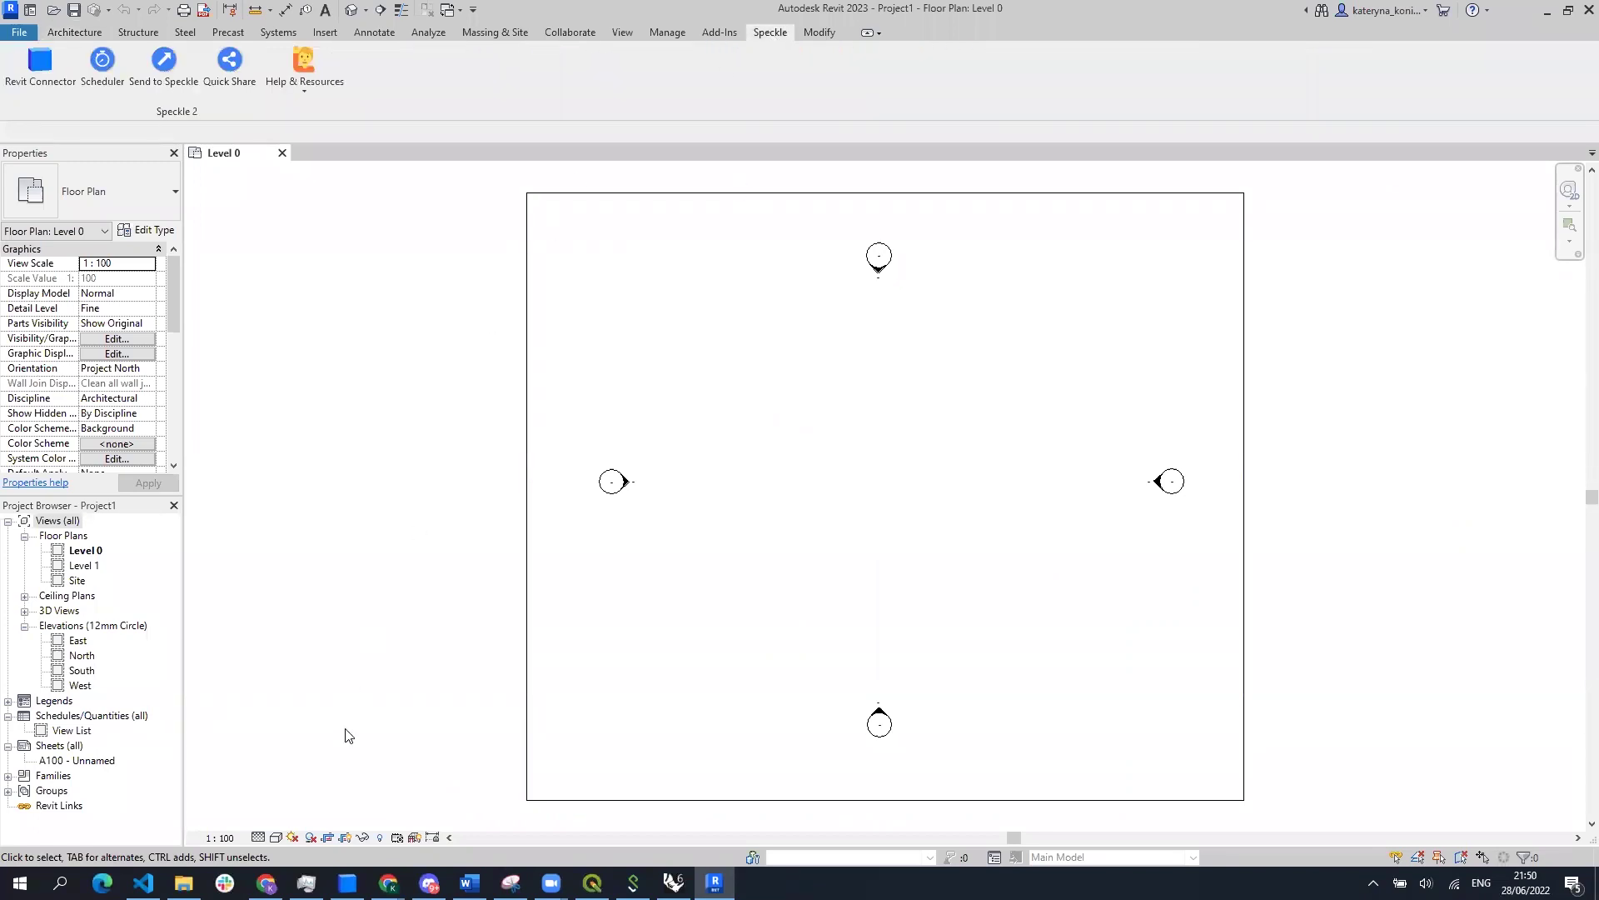
left_click(44, 73)
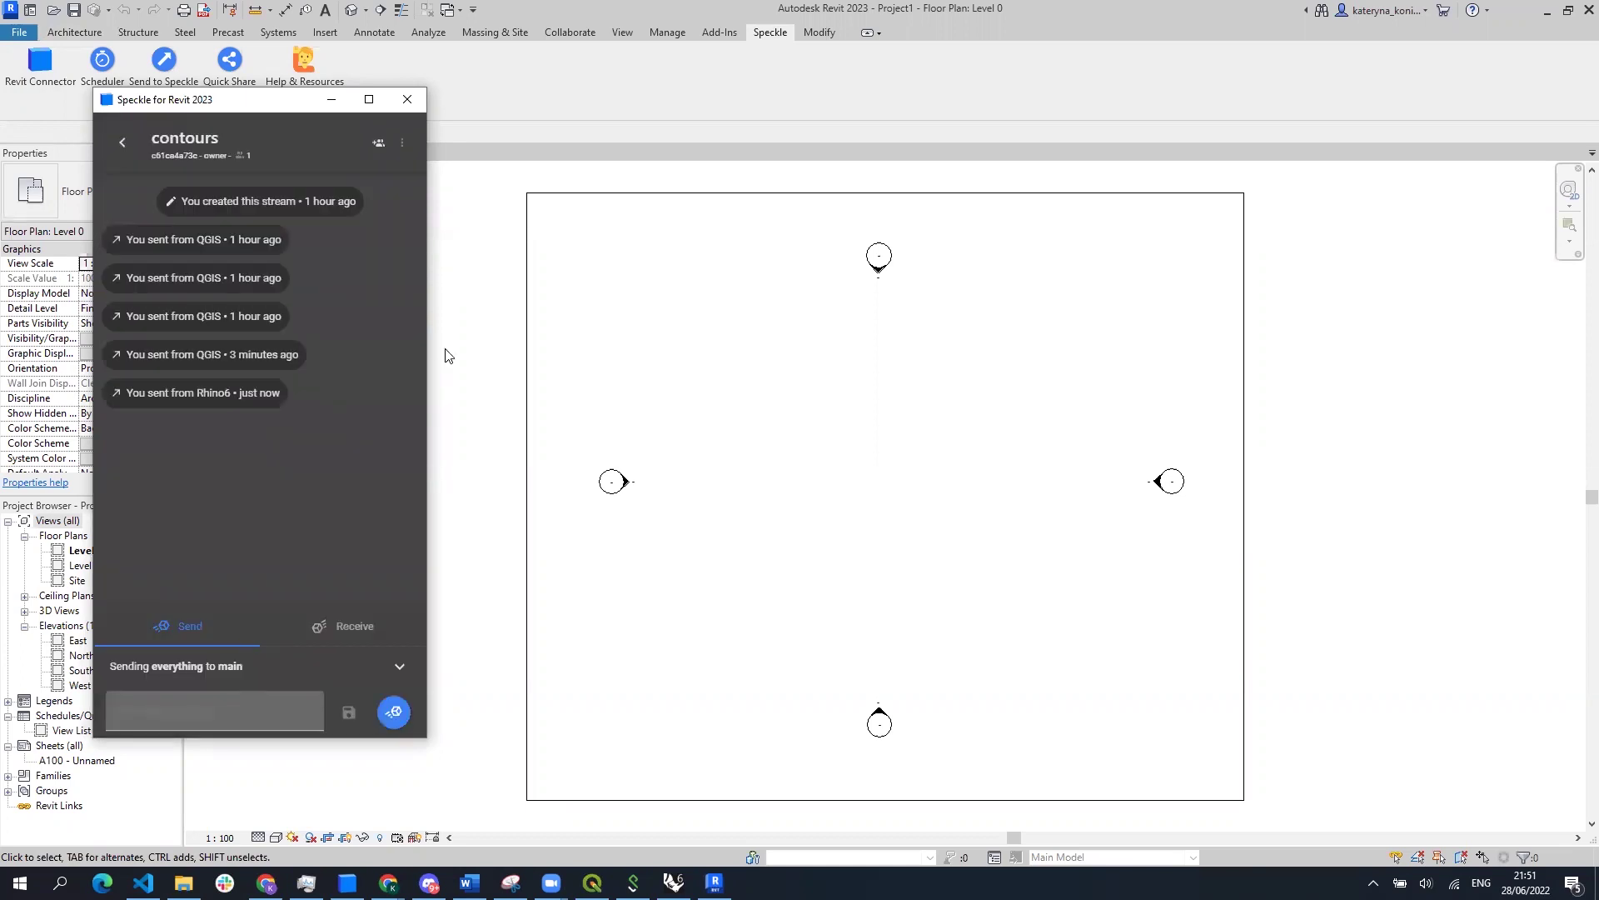
left_click(371, 625)
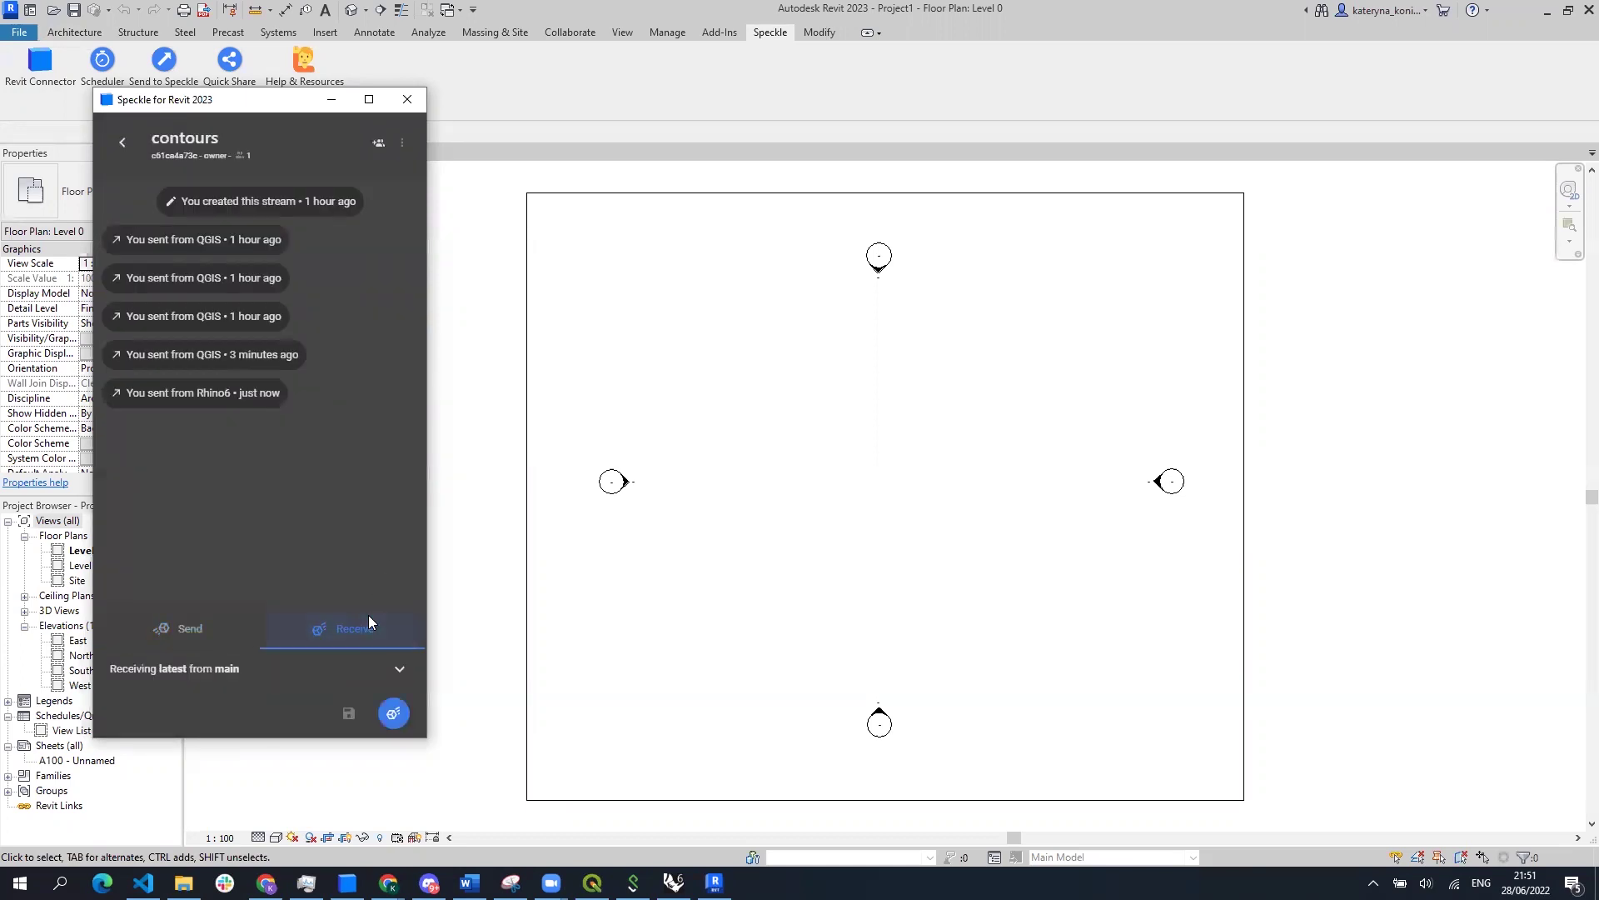
left_click(394, 714)
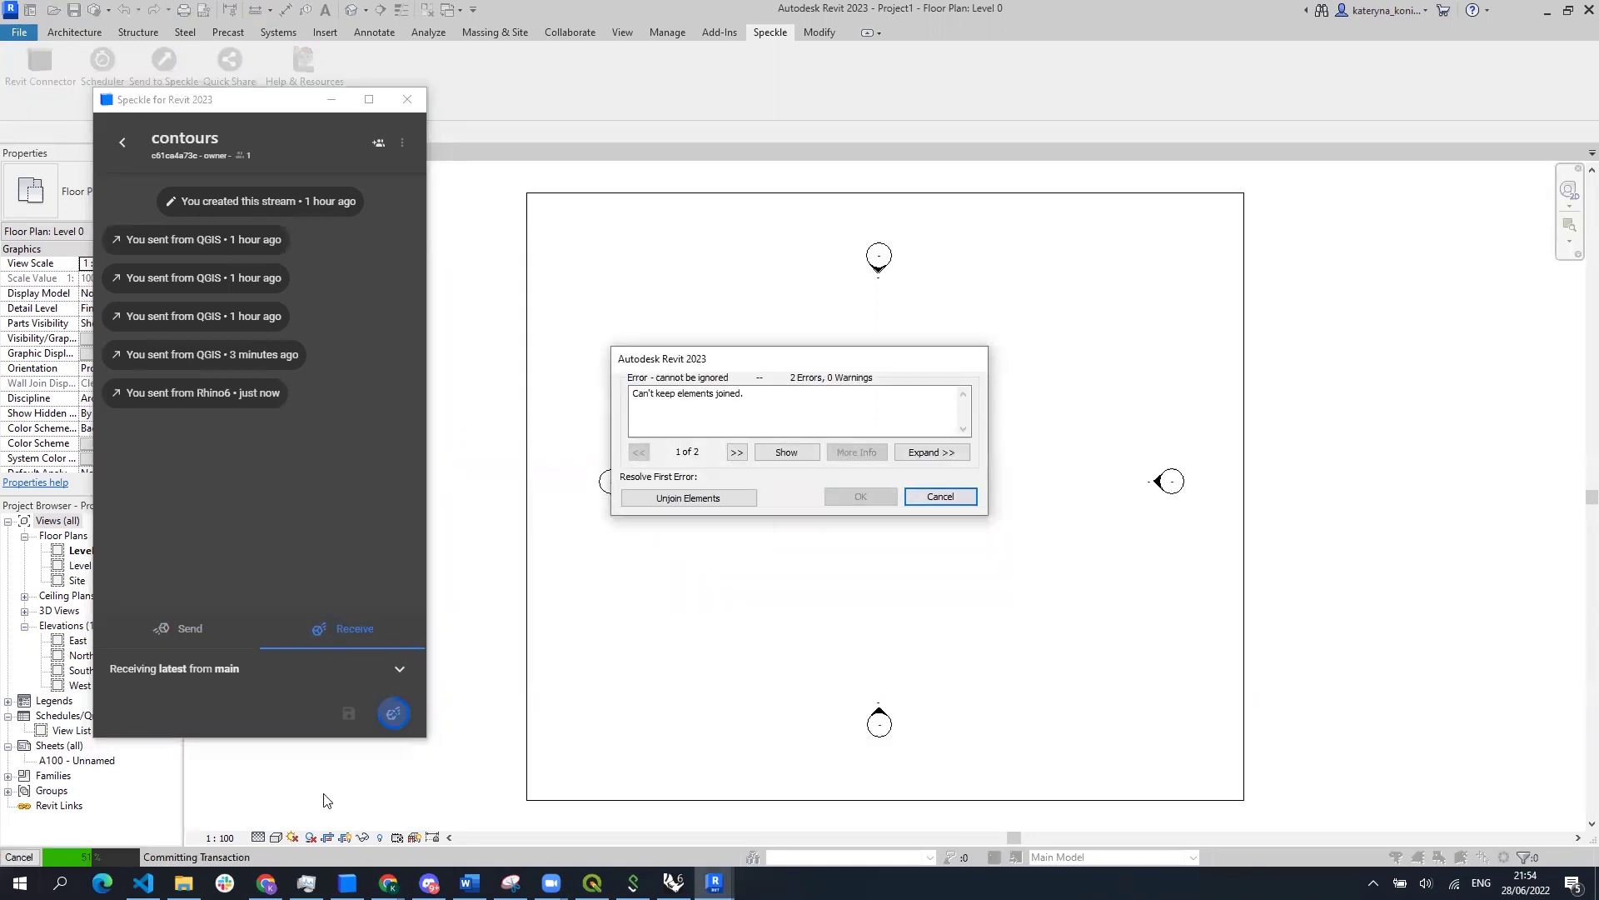
Step: Review both 'Can't keep elements joined' errors and unjoin the conflicting contour lines
left_click(737, 406)
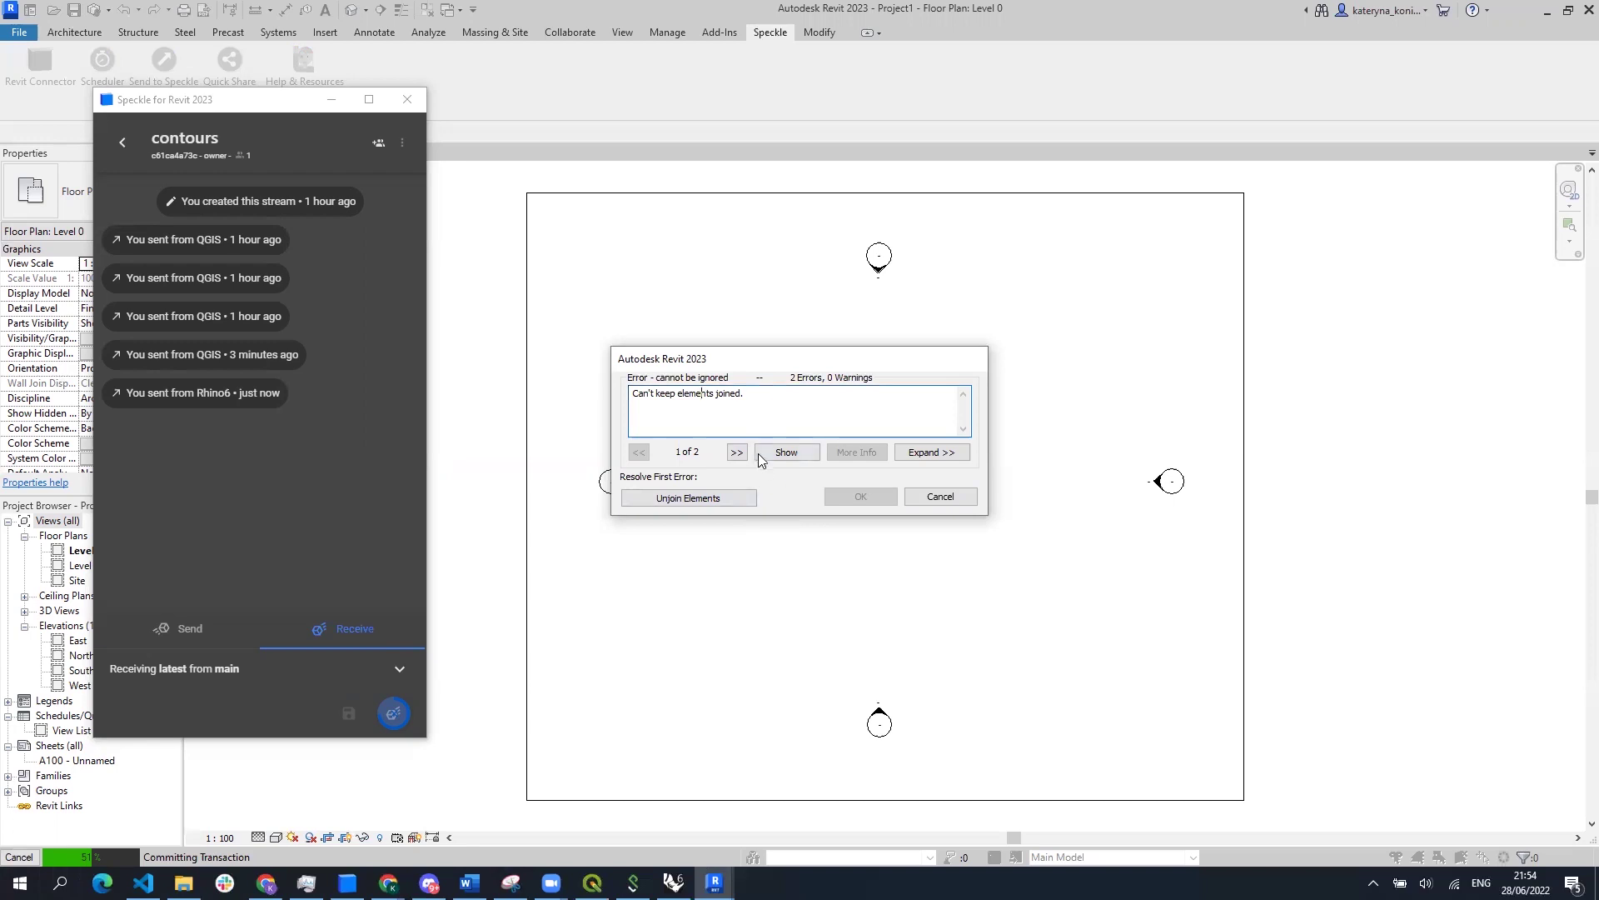
left_click(737, 453)
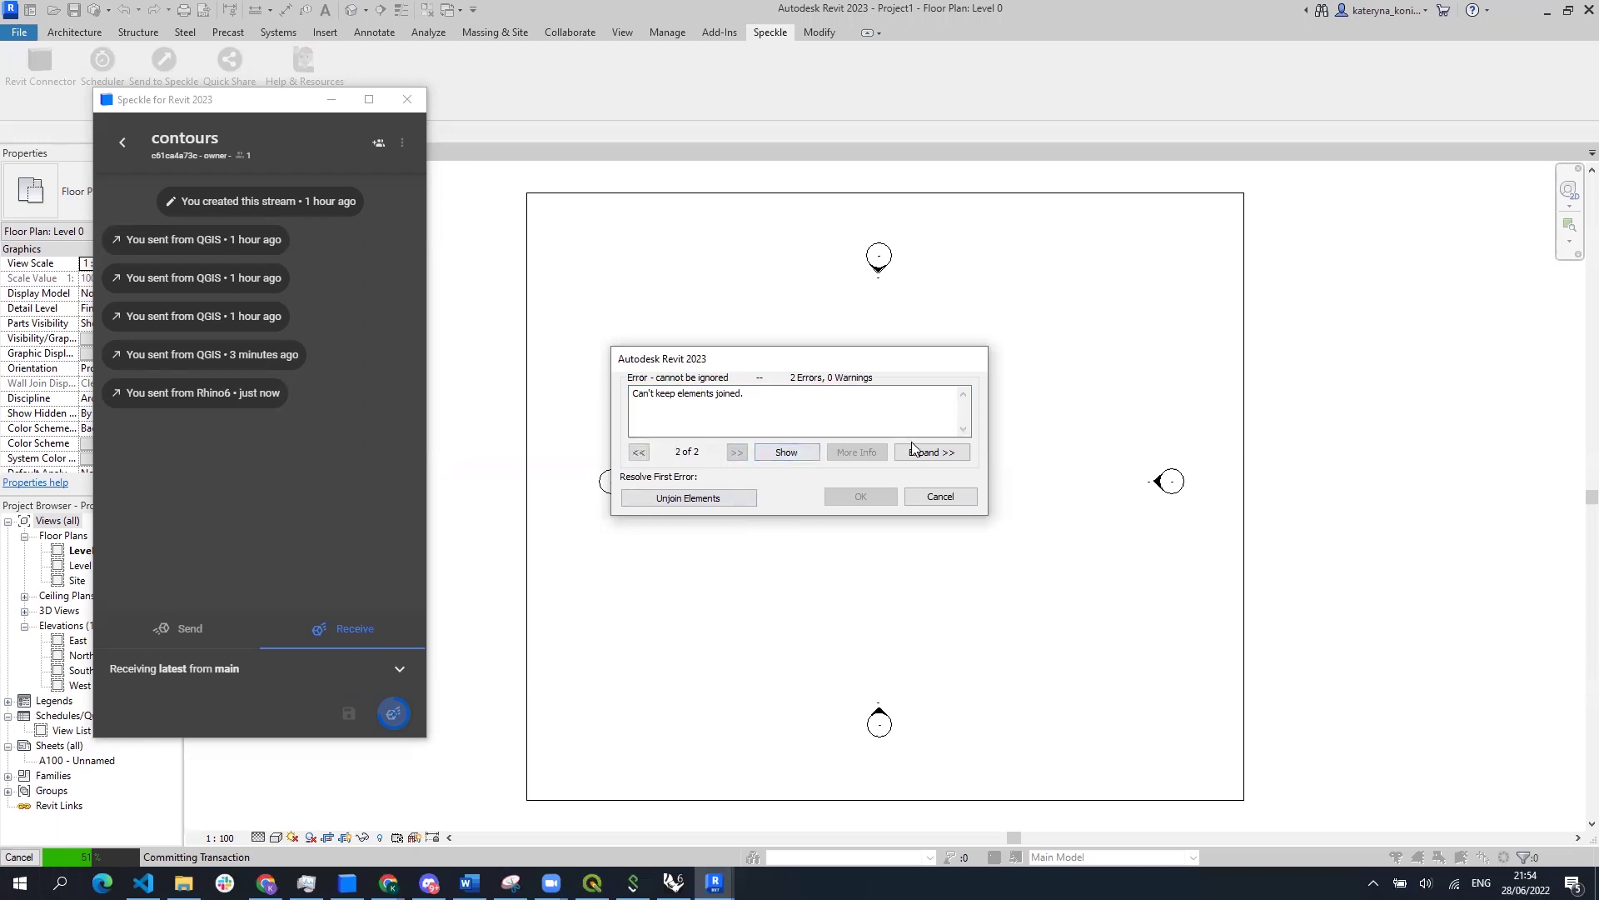
left_click(913, 451)
left_click(663, 314)
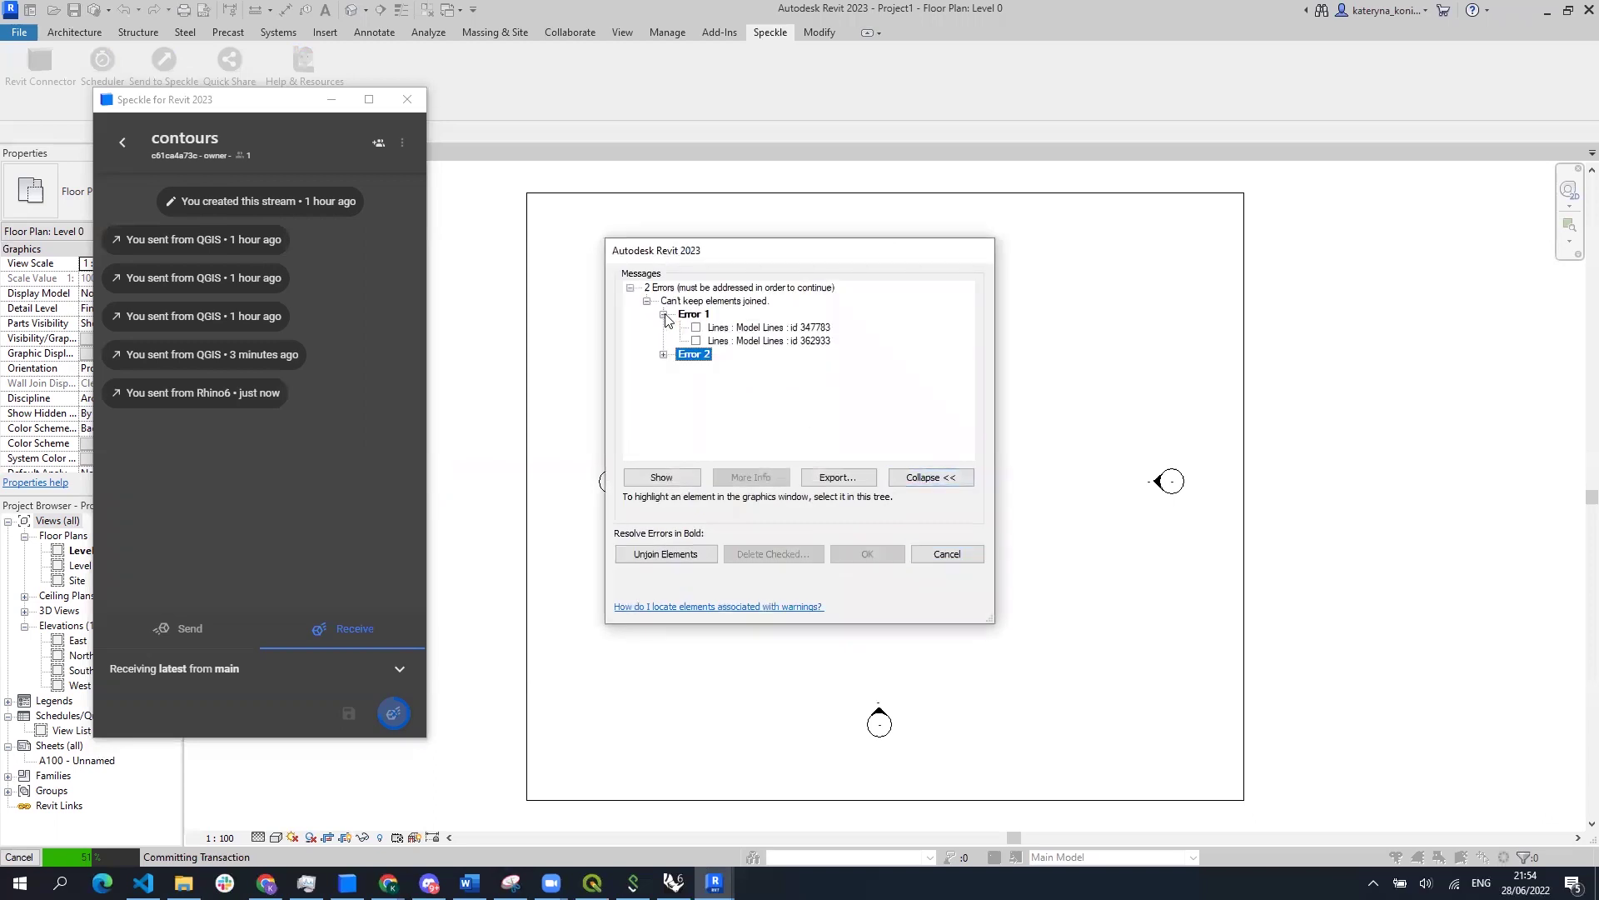
left_click(664, 355)
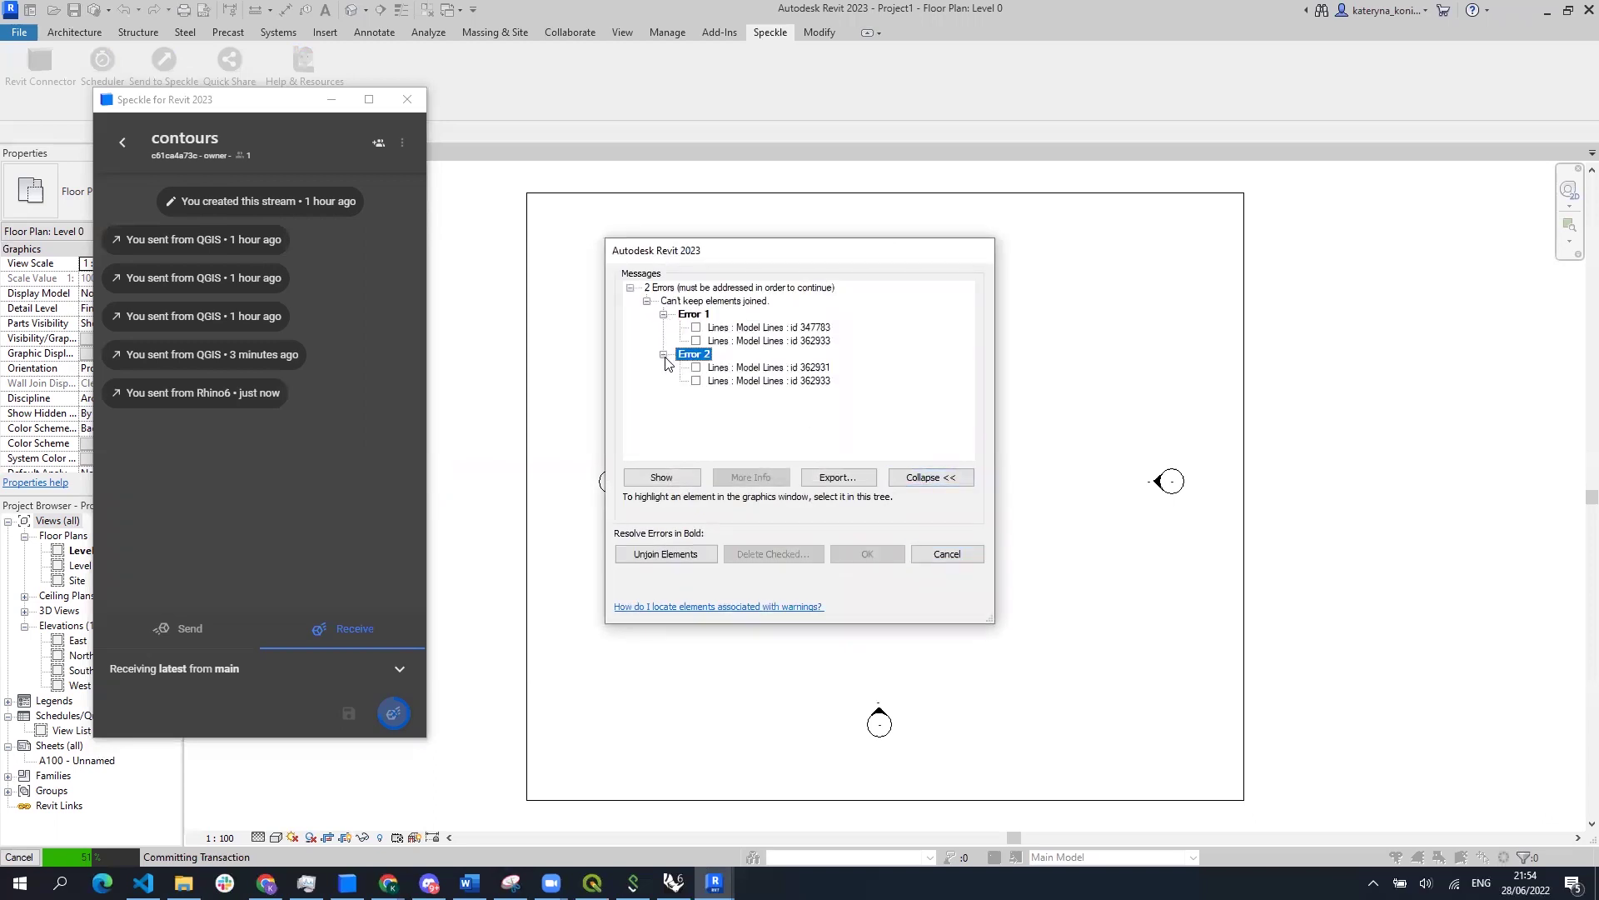
left_click(668, 554)
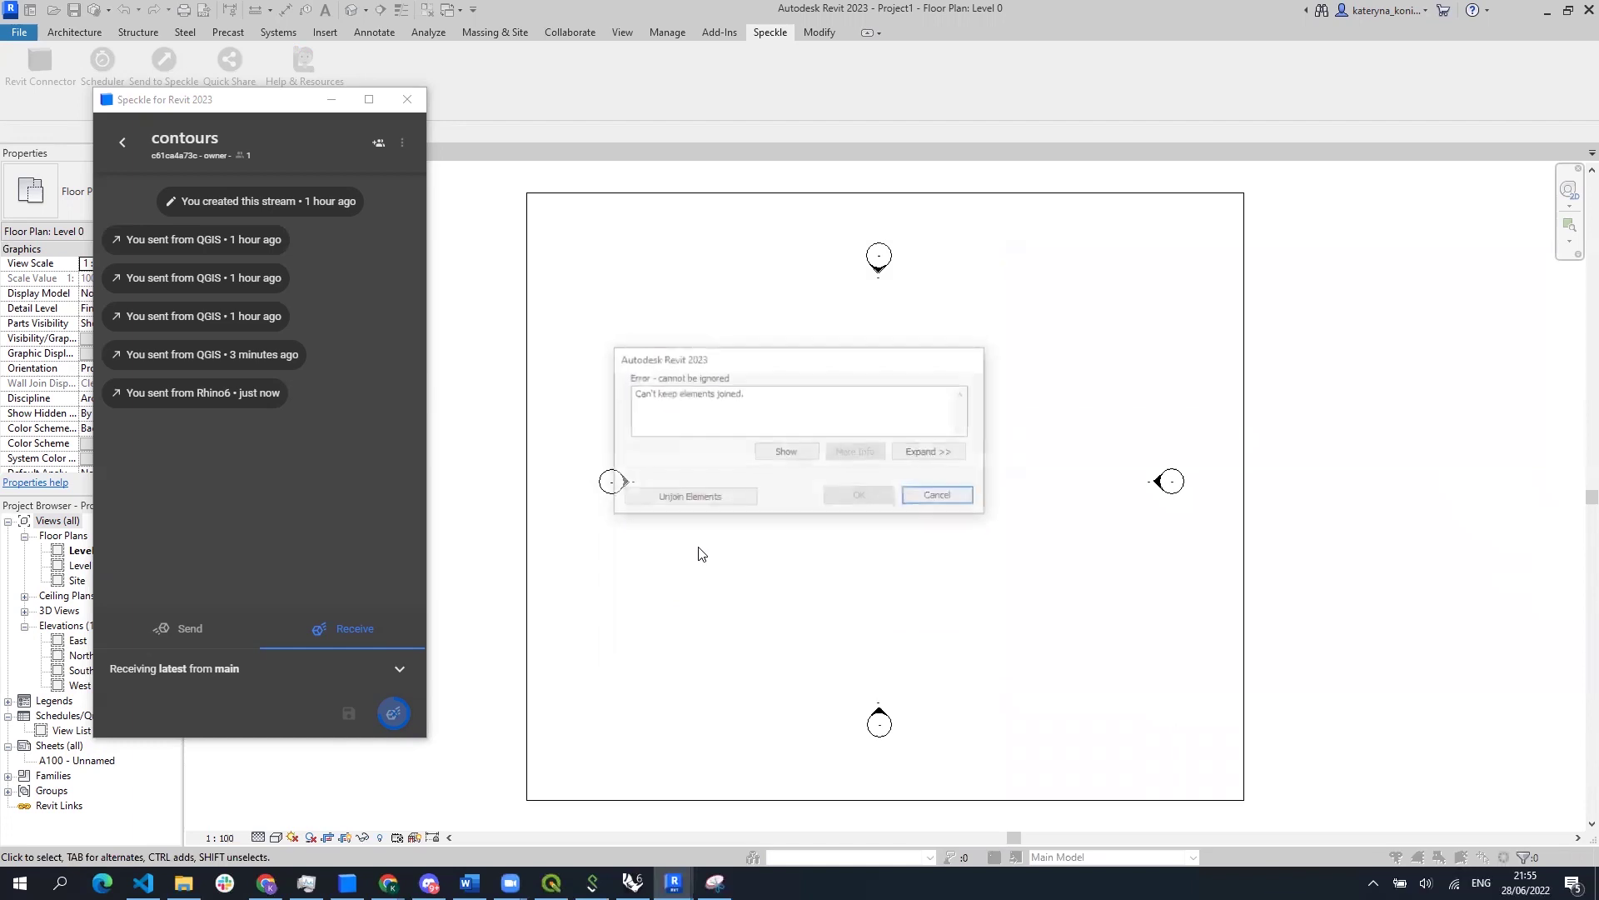
left_click(731, 499)
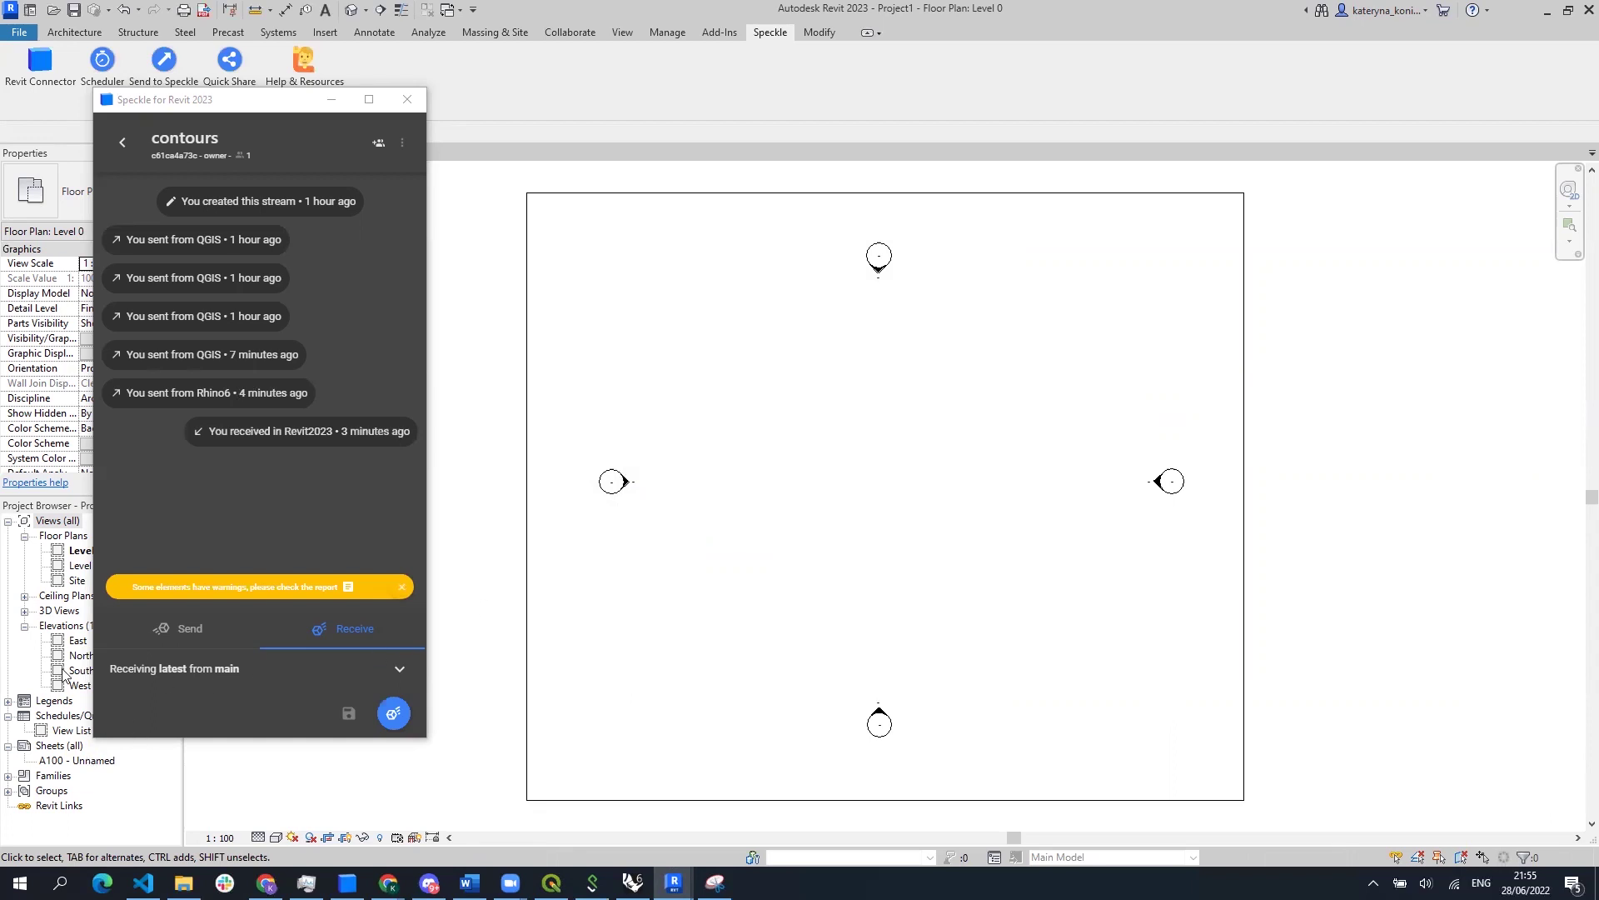
Step: Open Revit's default {3D} view and orbit to see the received contours from above
left_click(25, 610)
left_click(76, 626)
double_click(76, 626)
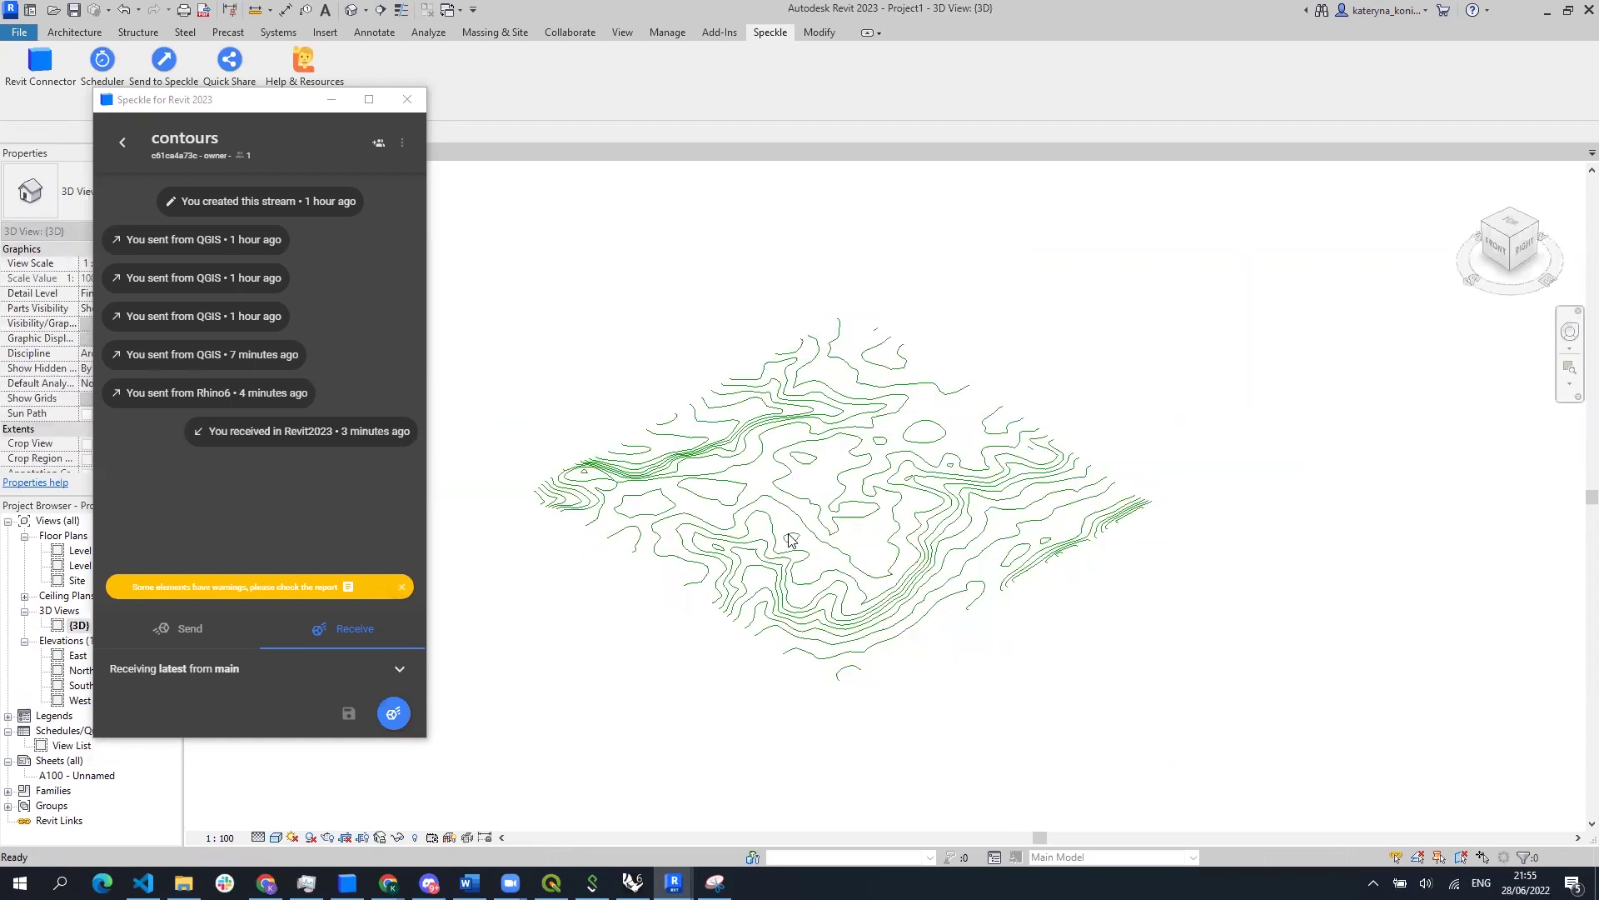
scroll(777, 500, "up", 1)
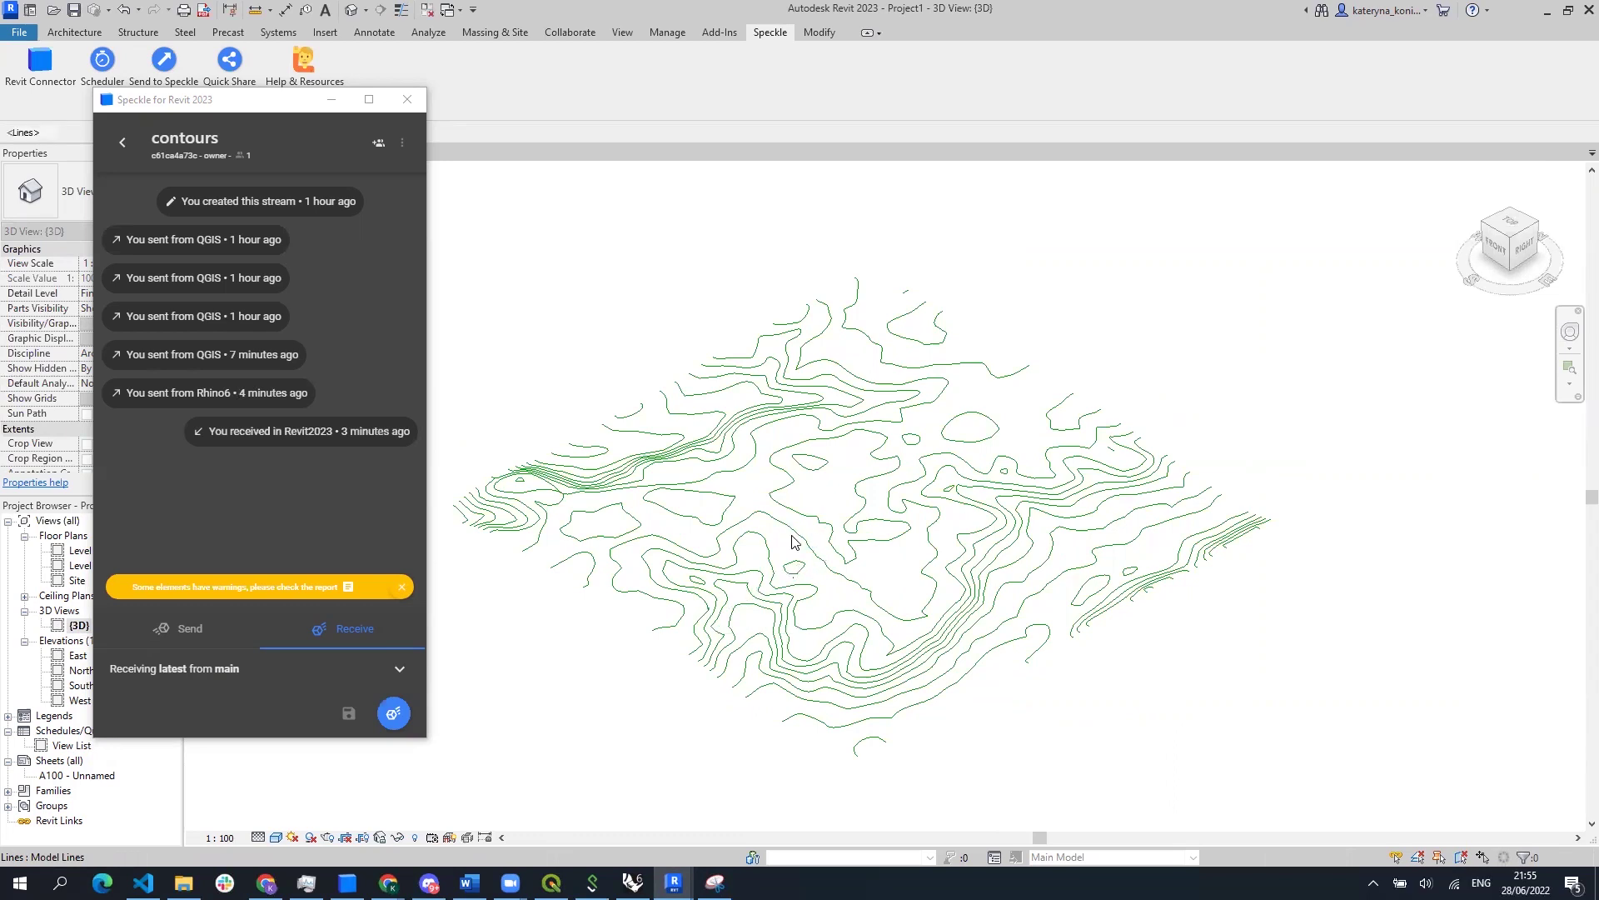
mouse_move(1491, 244)
left_mouse_down()
mouse_move(414, 236)
mouse_move(525, 228)
mouse_move(432, 804)
mouse_move(417, 242)
mouse_move(408, 301)
left_mouse_up()
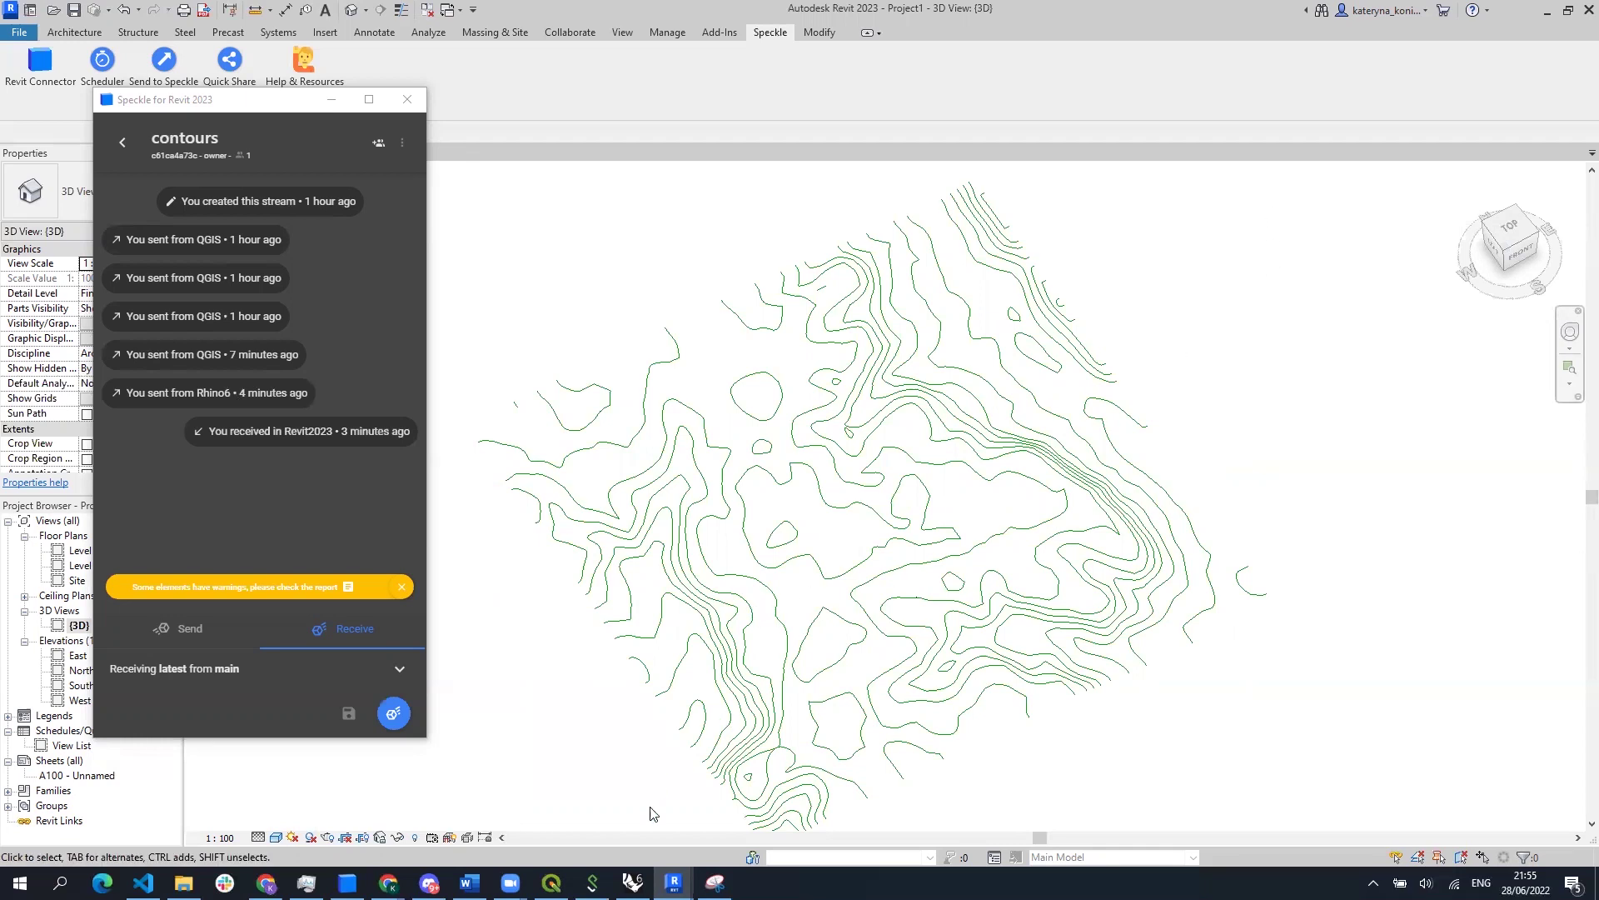
Step: In QGIS, turn on the N48E000 elevation layer and zoom out around the contours
left_click(552, 883)
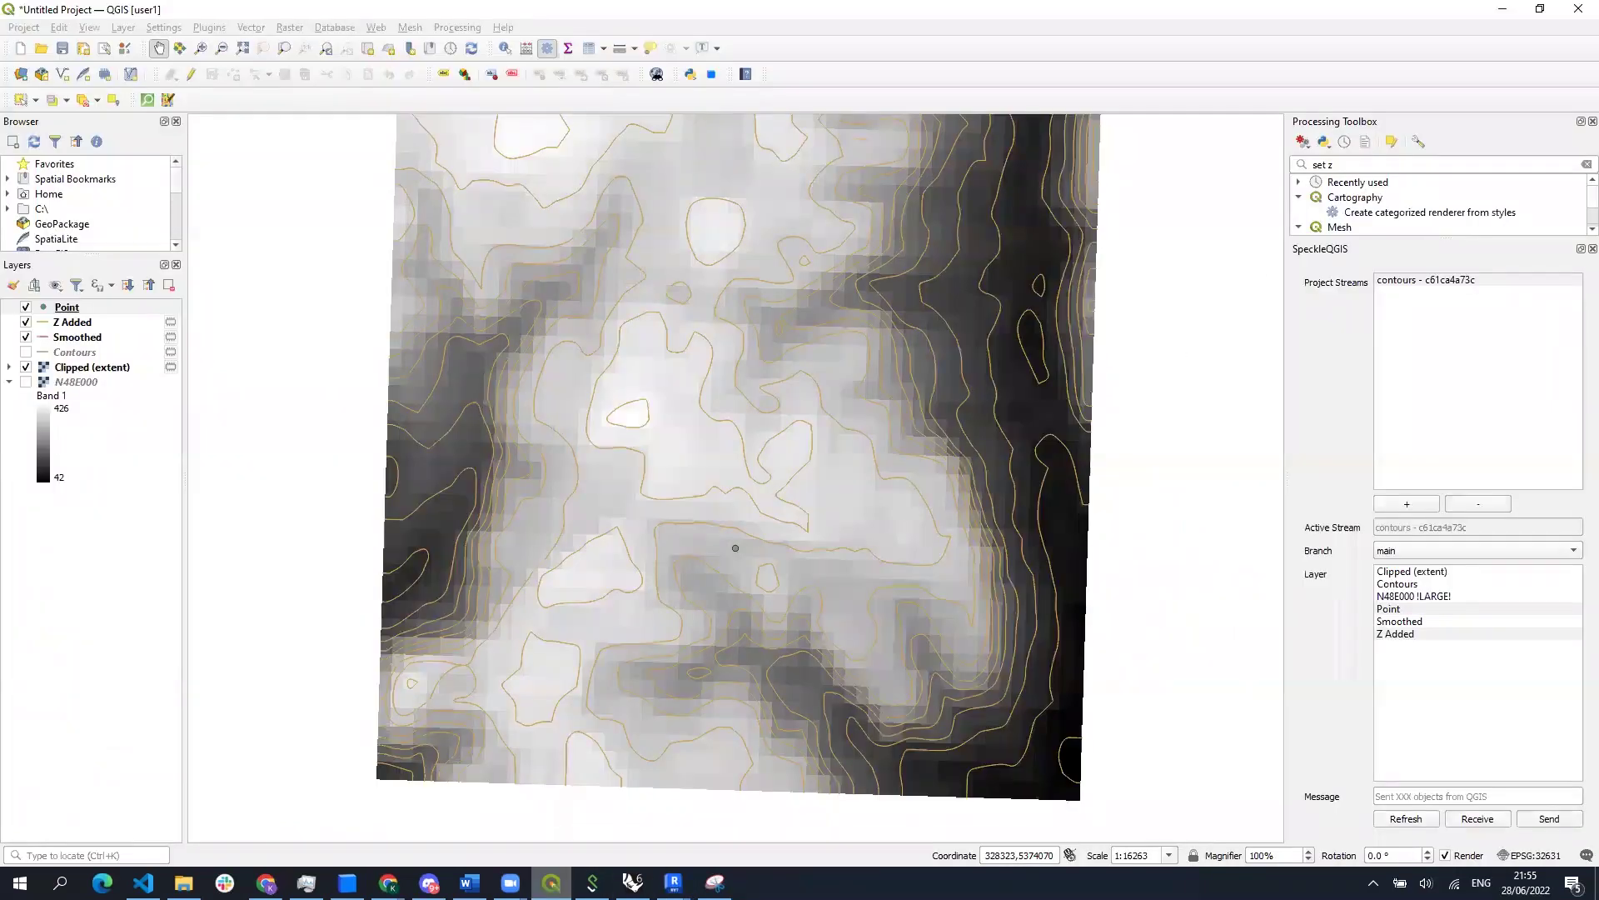
left_click(73, 383)
left_click(26, 382)
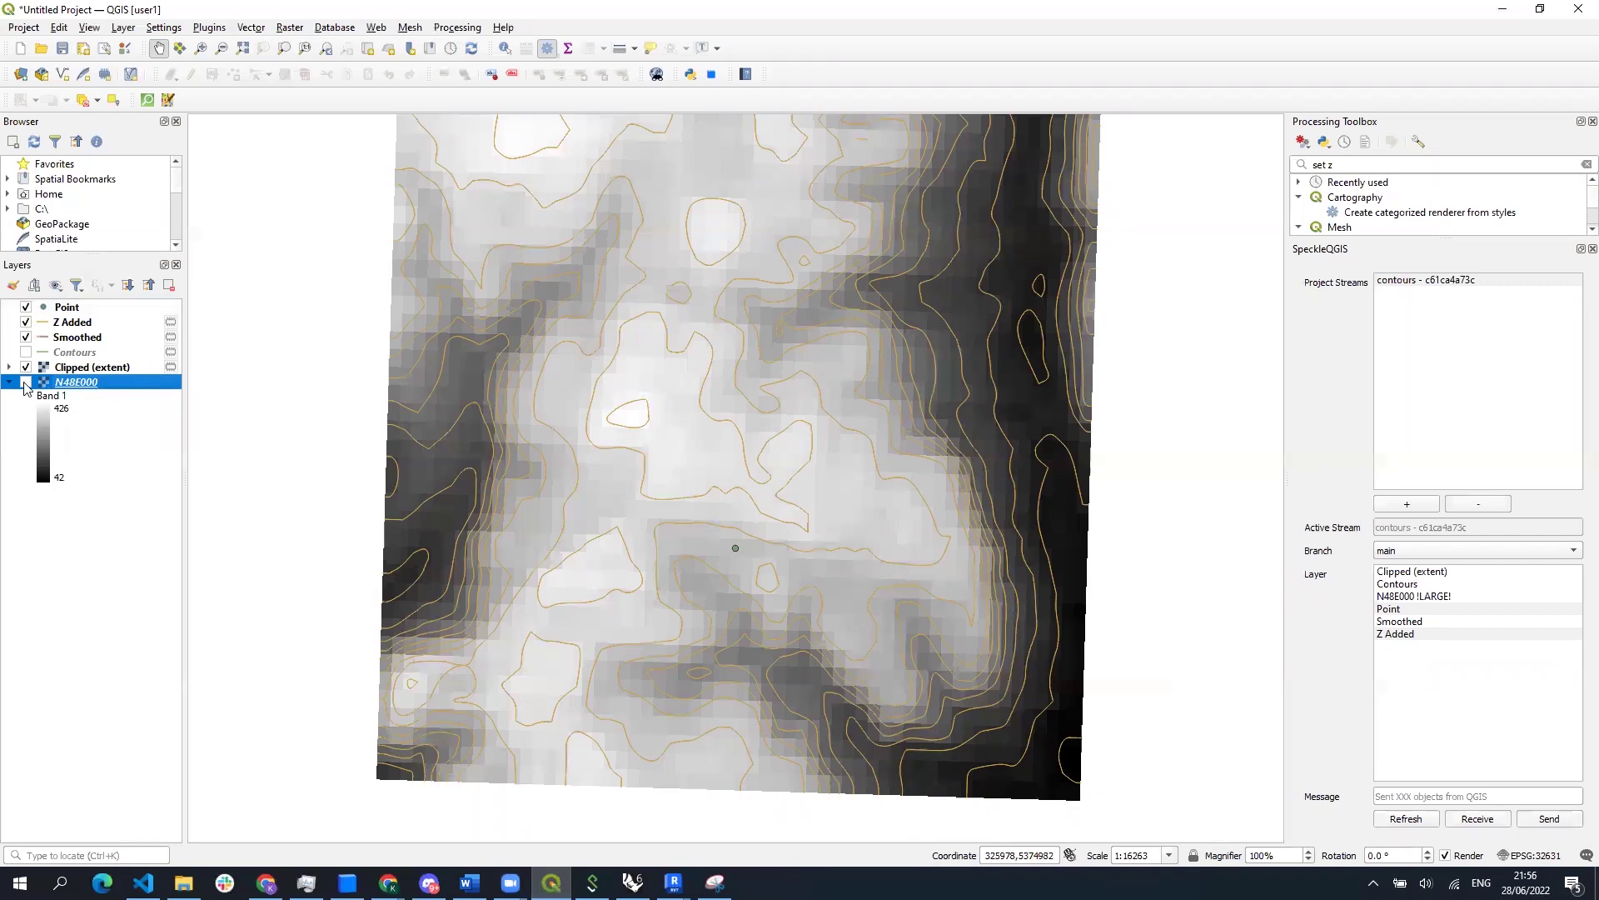
scroll(904, 509, "down", 2)
scroll(798, 504, "down", 2)
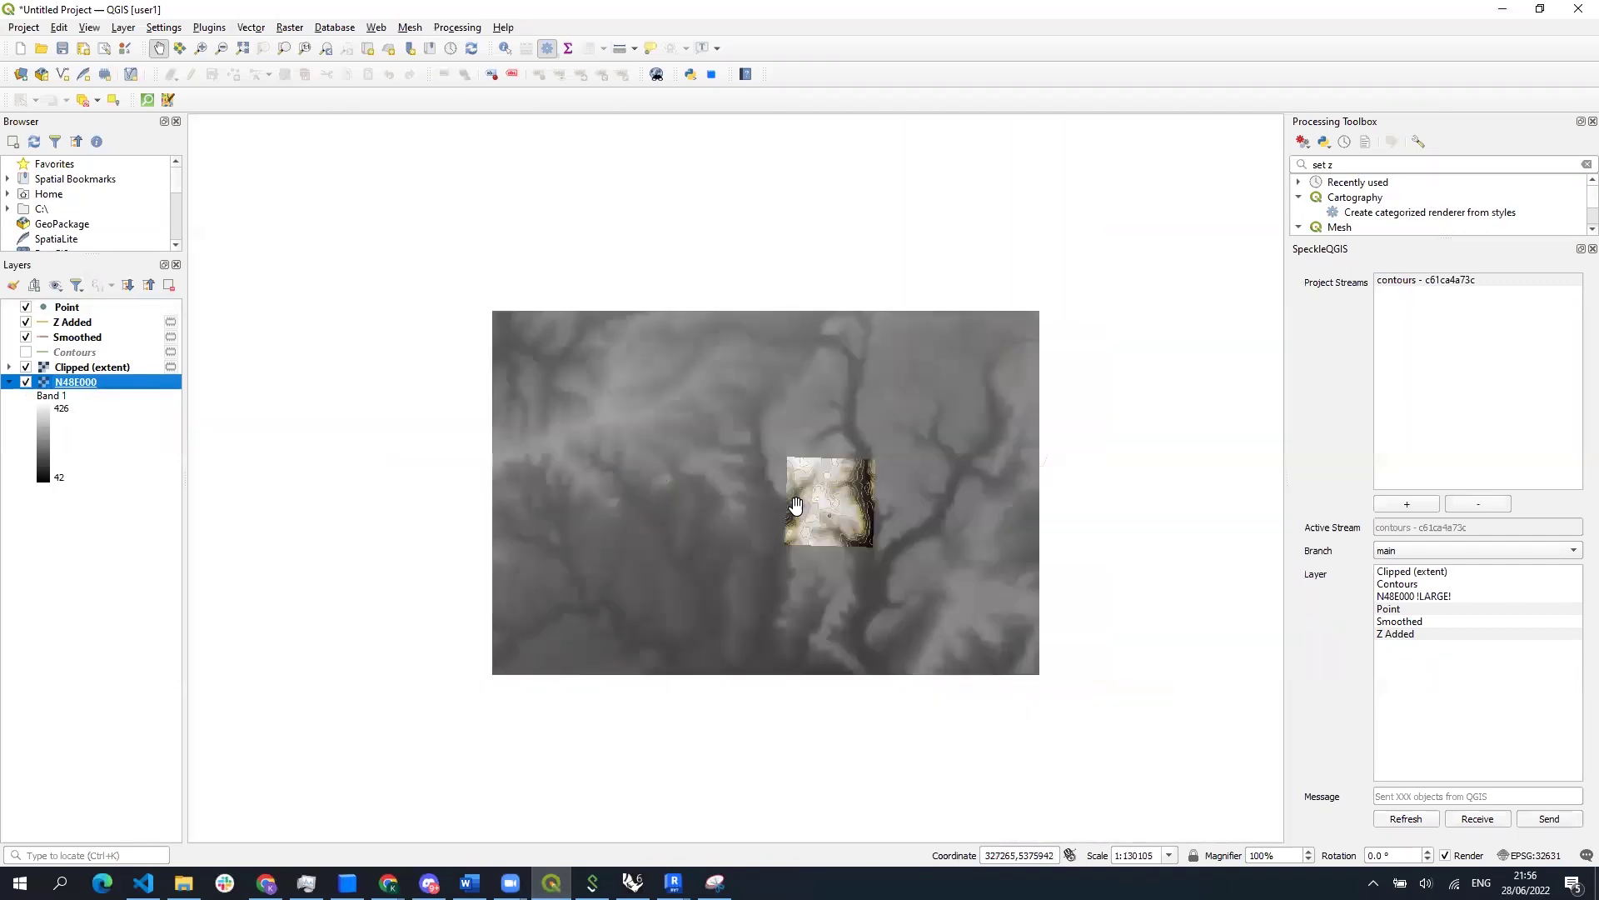